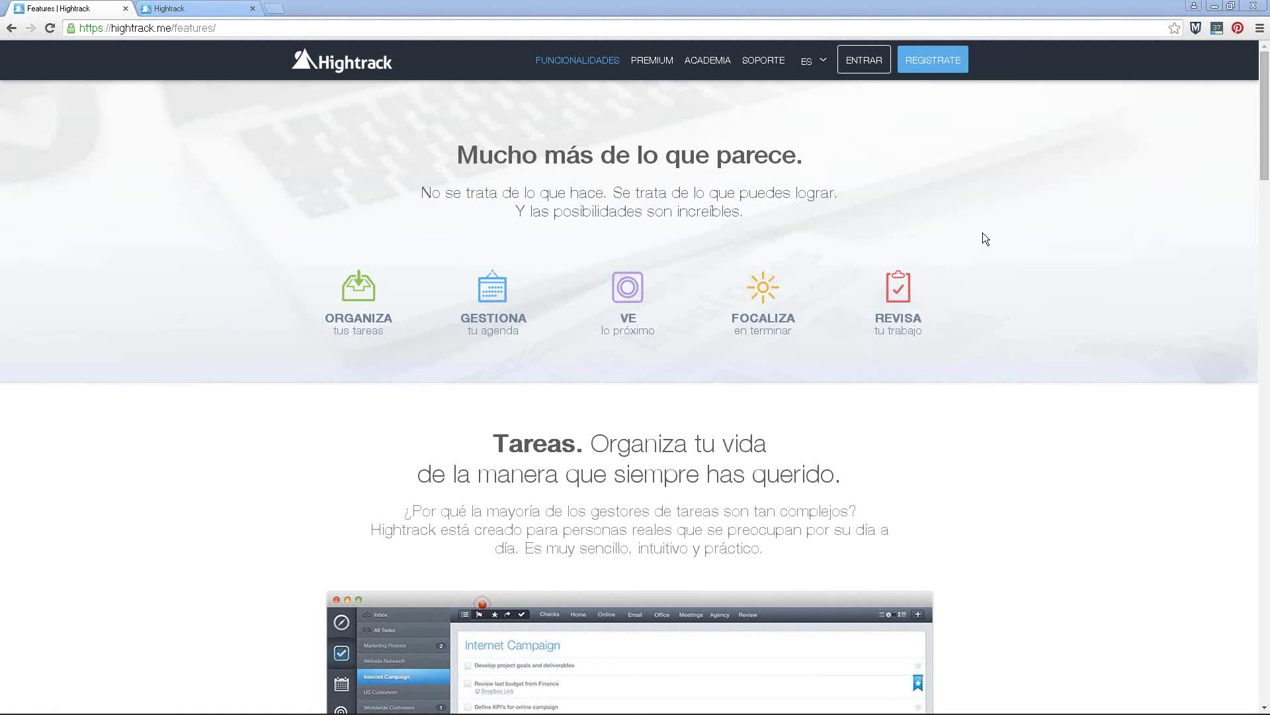
# Scroll through the features page, then switch to the Hightrack app's empty Inbox
pyautogui.scroll(-10, 967, 280)
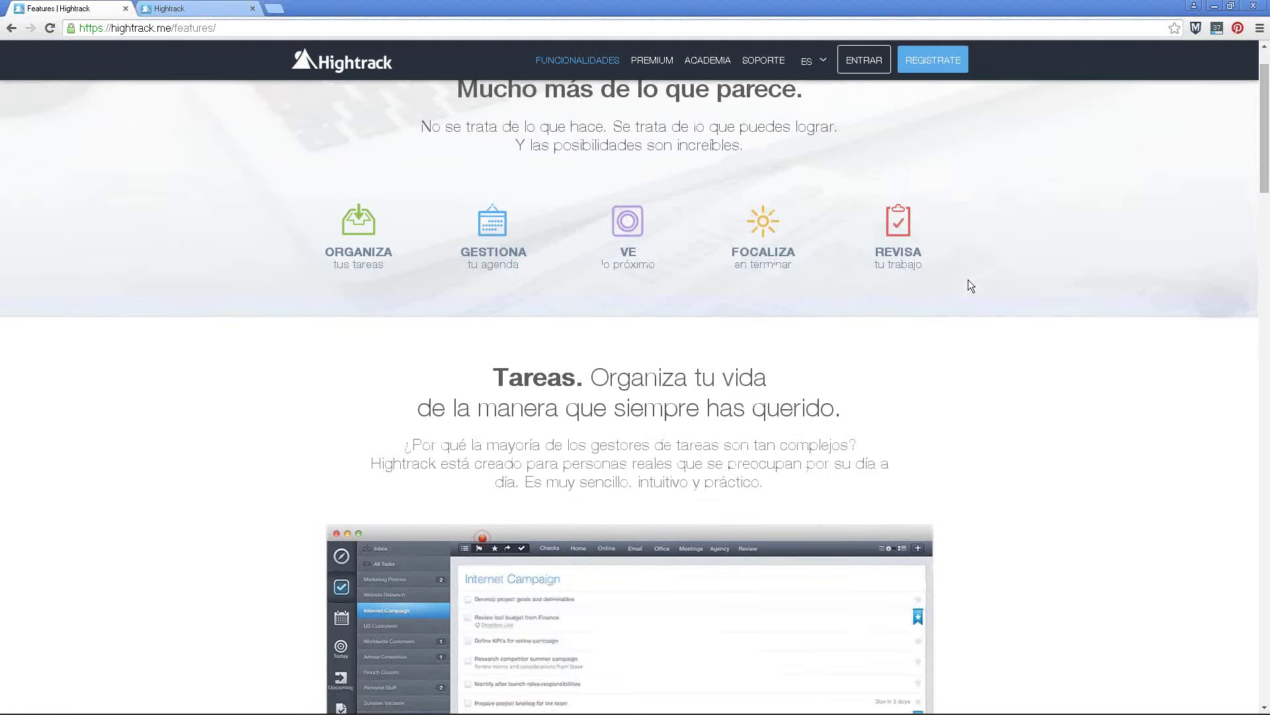
pyautogui.scroll(-9, 1004, 260)
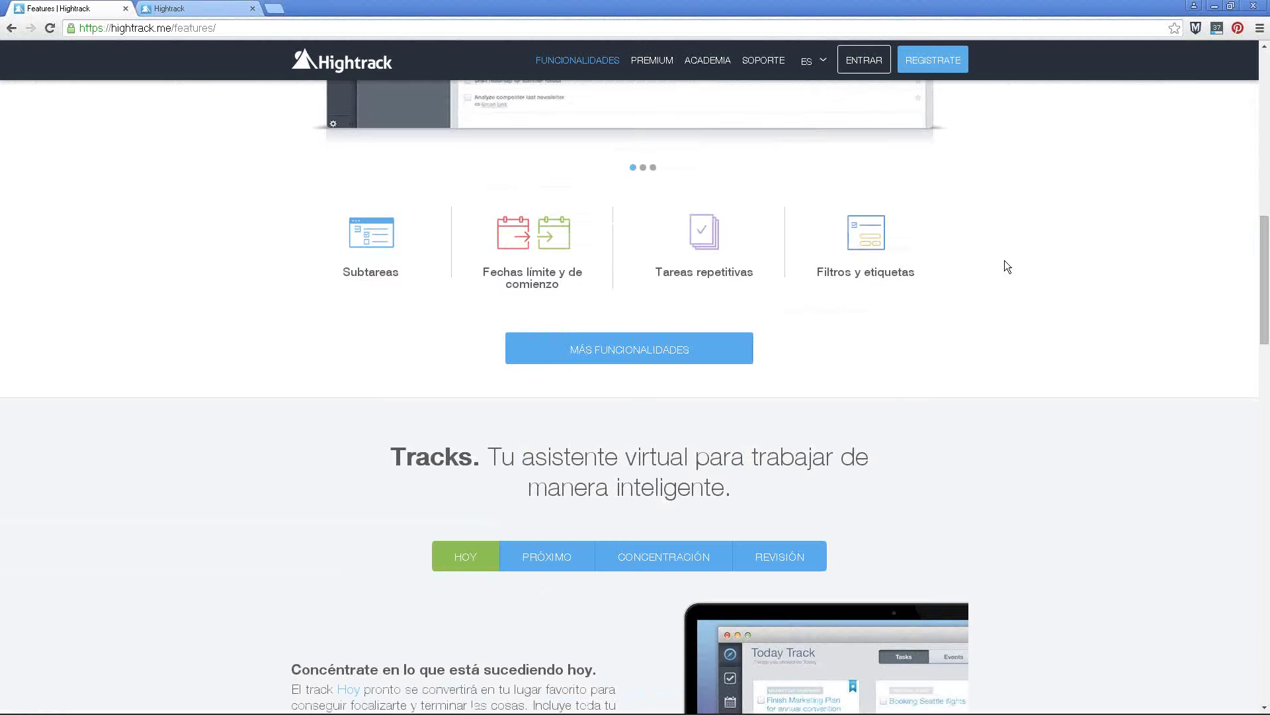
pyautogui.scroll(-1, 1007, 267)
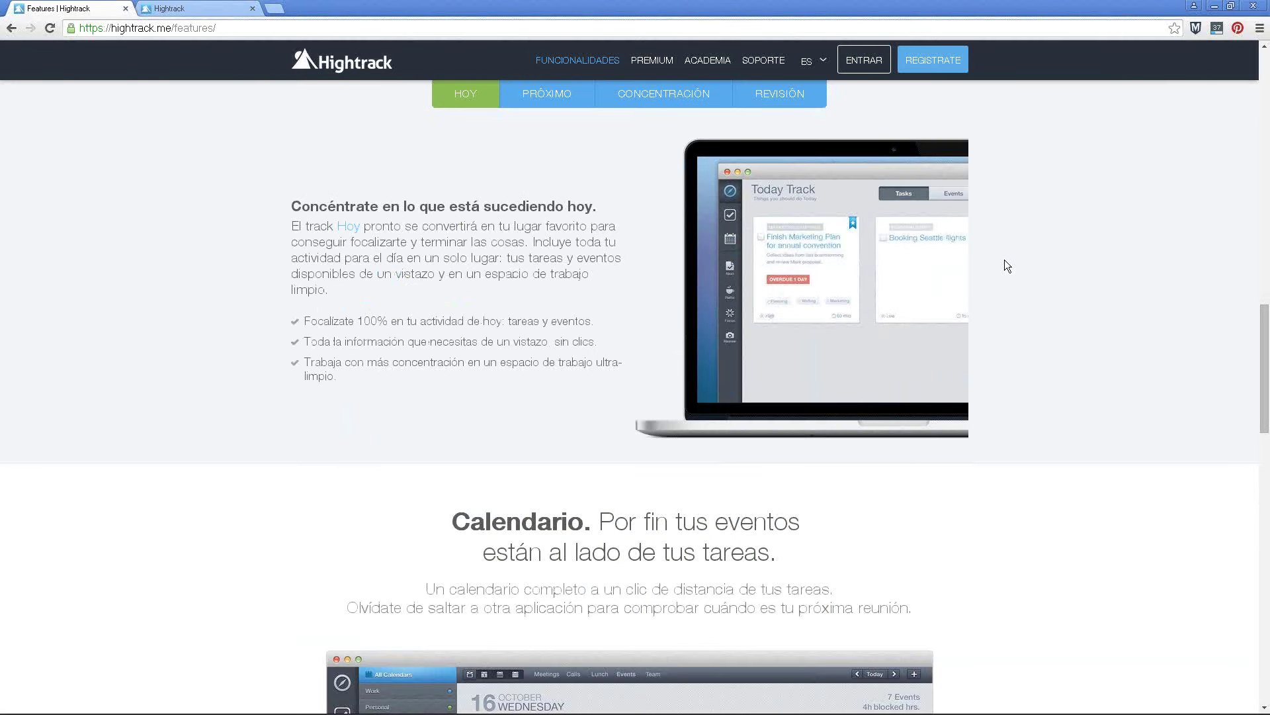
pyautogui.scroll(-5, 998, 271)
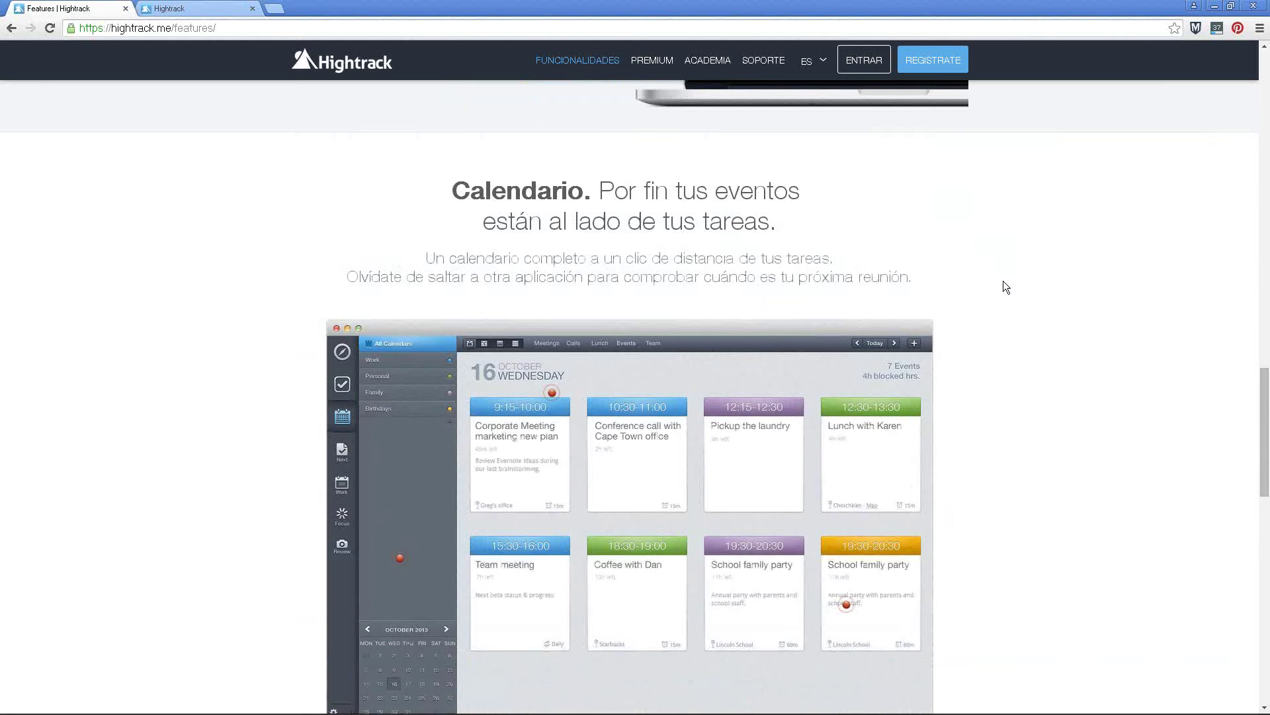
pyautogui.scroll(-1, 1006, 286)
pyautogui.scroll(-10, 1004, 282)
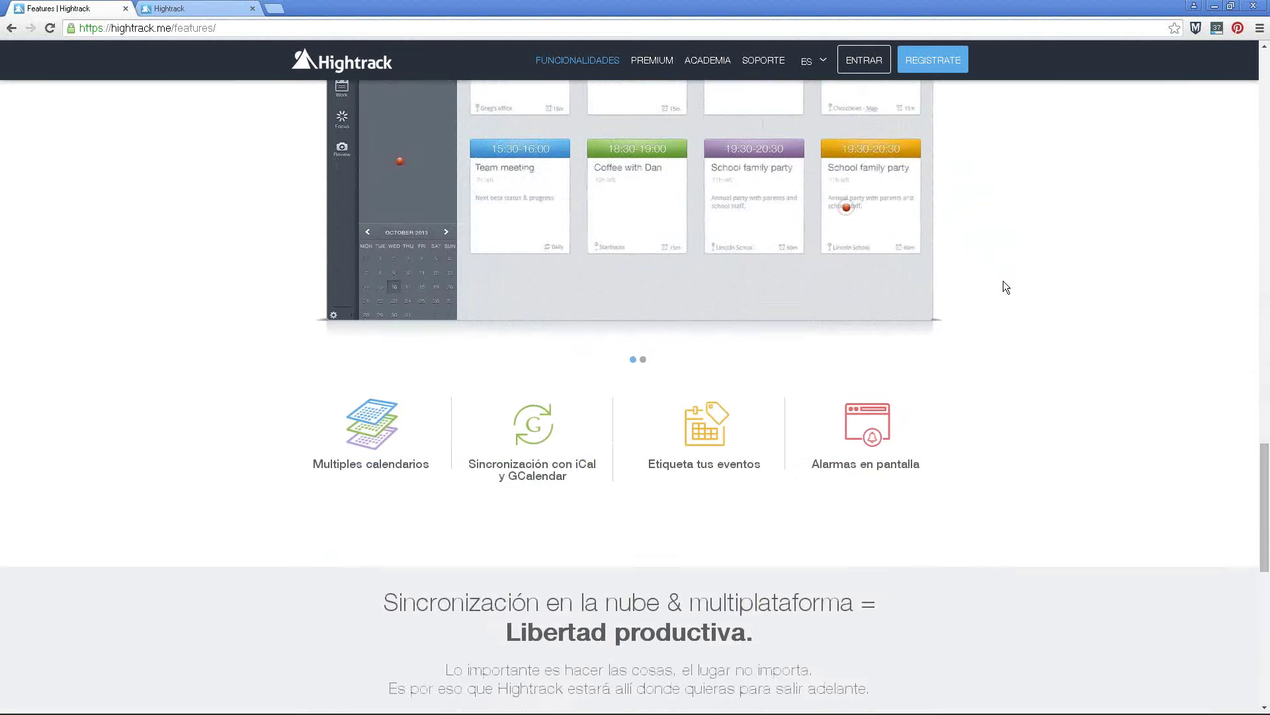
pyautogui.scroll(-2, 1004, 282)
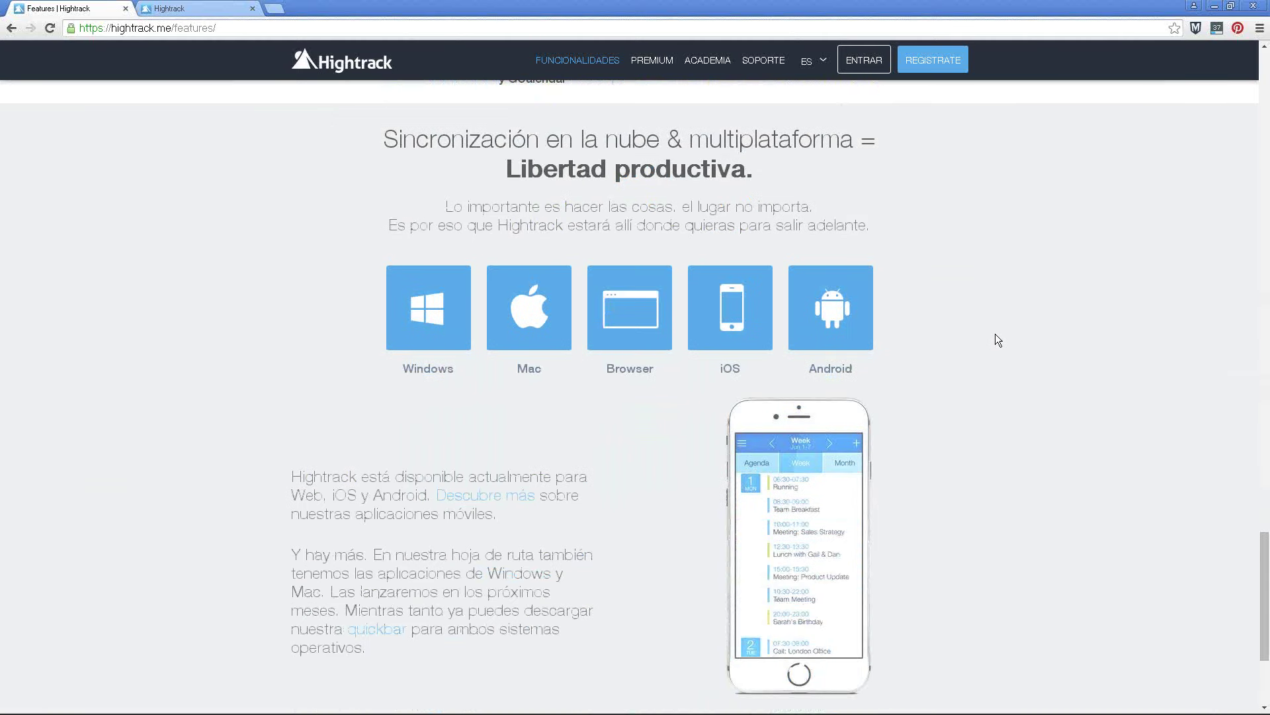
pyautogui.scroll(20, 996, 335)
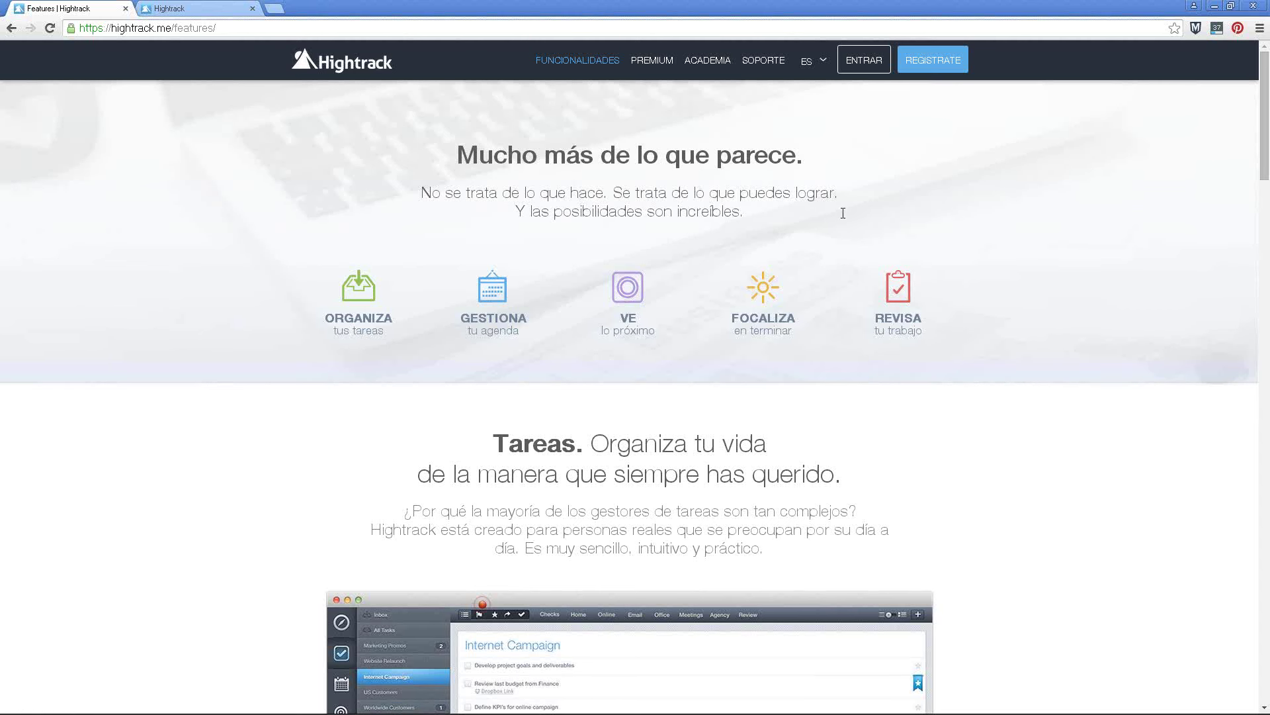
pyautogui.click(215, 11)
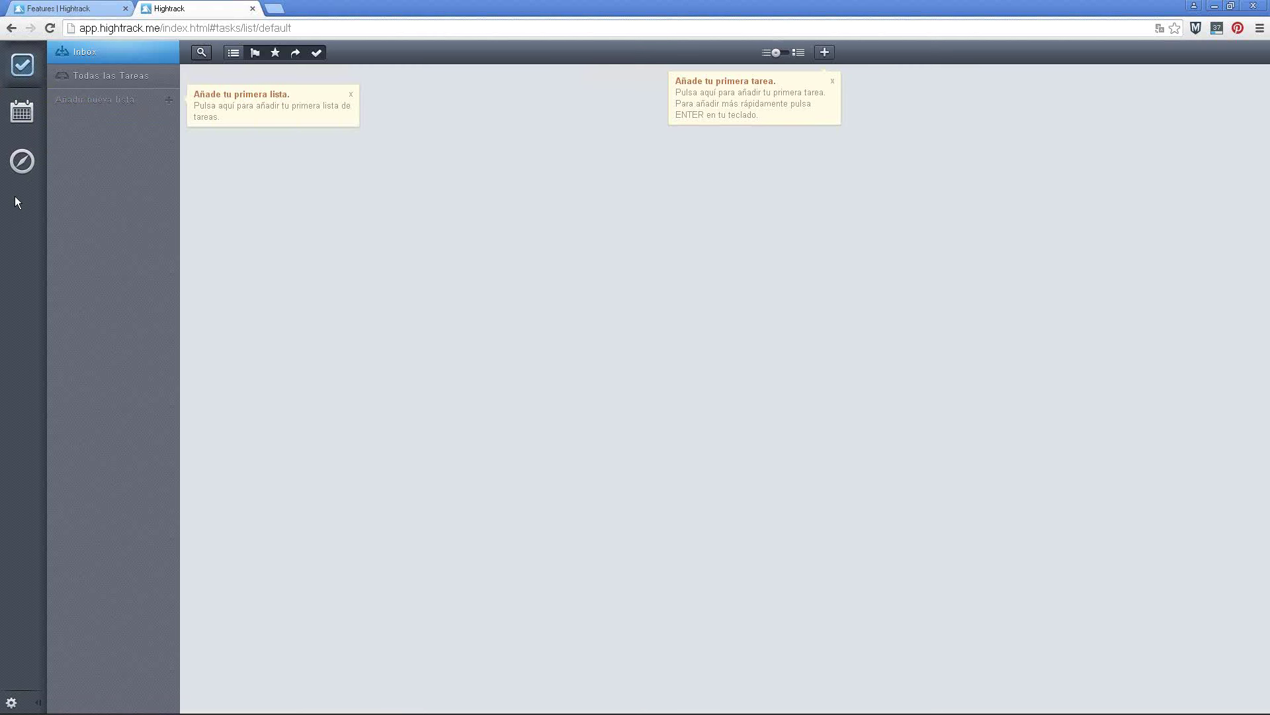
pyautogui.click(99, 51)
# Save an Inbox task 'Llamar a …' to call a contact, then start another blank task
pyautogui.press('Return')
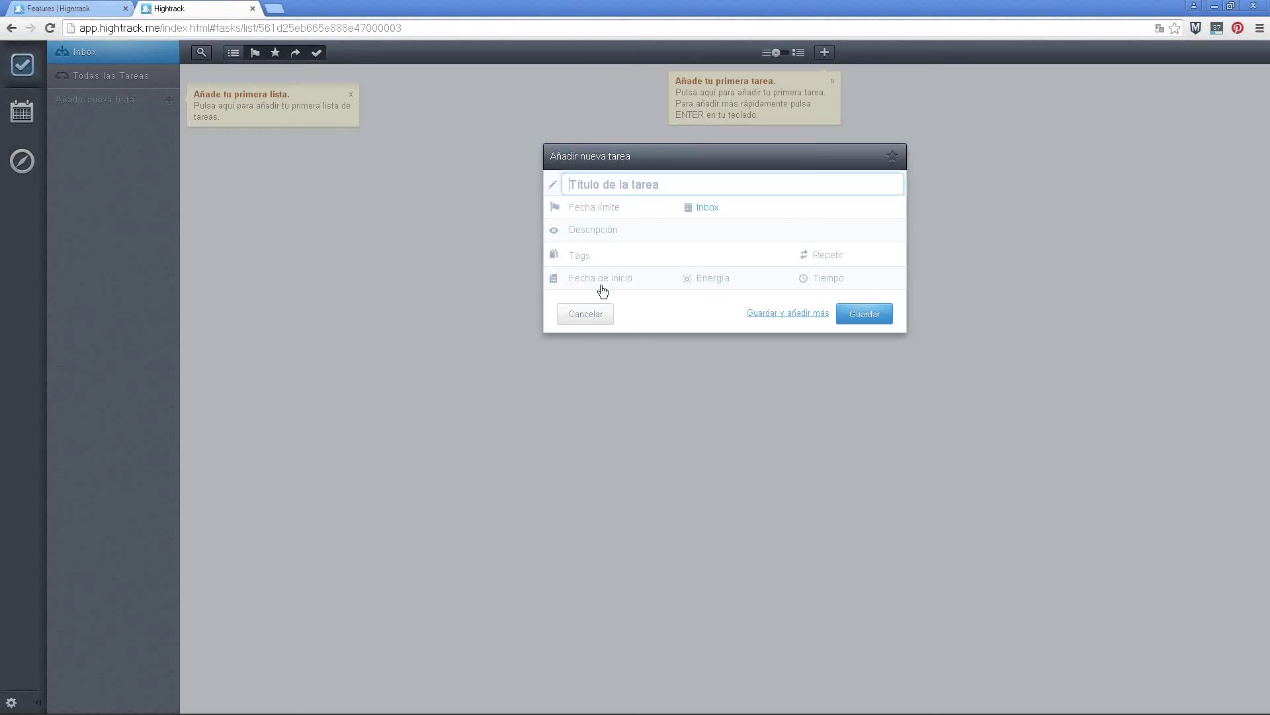
pyautogui.write('Llamar  Ca')
pyautogui.press('BackSpace')
pyautogui.press('BackSpace')
pyautogui.write('a CAr')
pyautogui.press('BackSpace')
pyautogui.press('BackSpace')
pyautogui.press('Return')
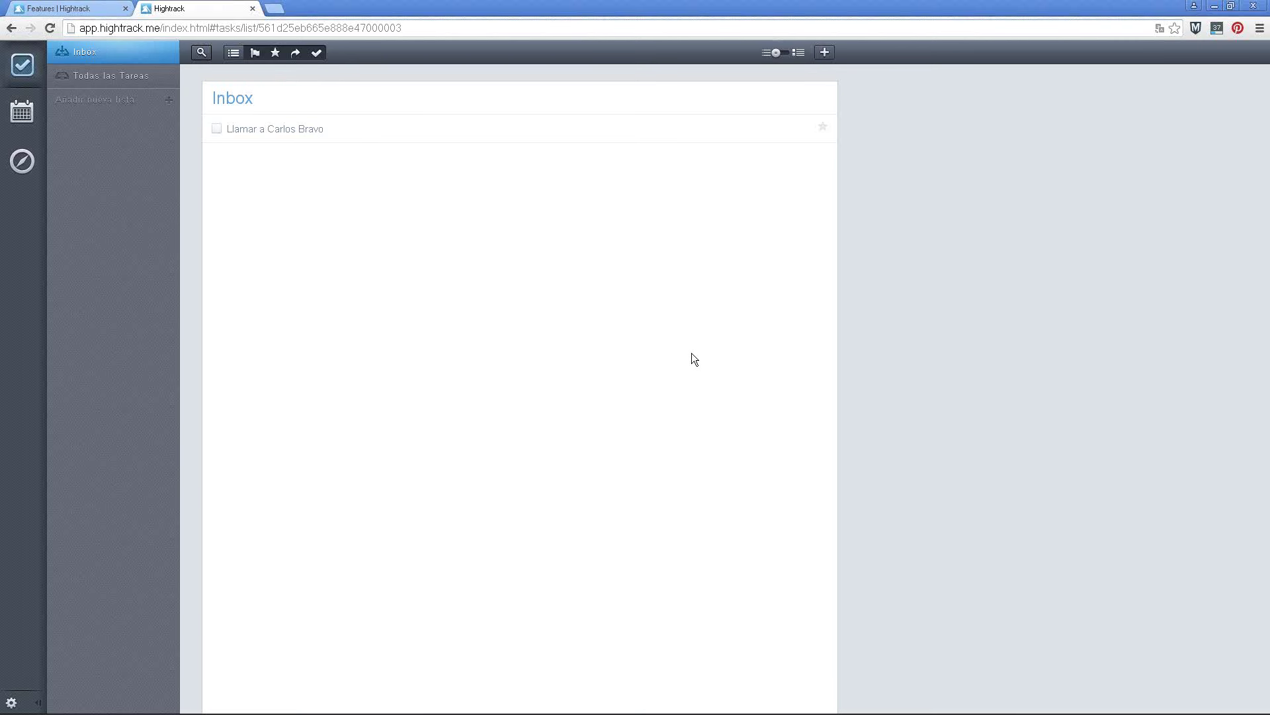
pyautogui.press('n')
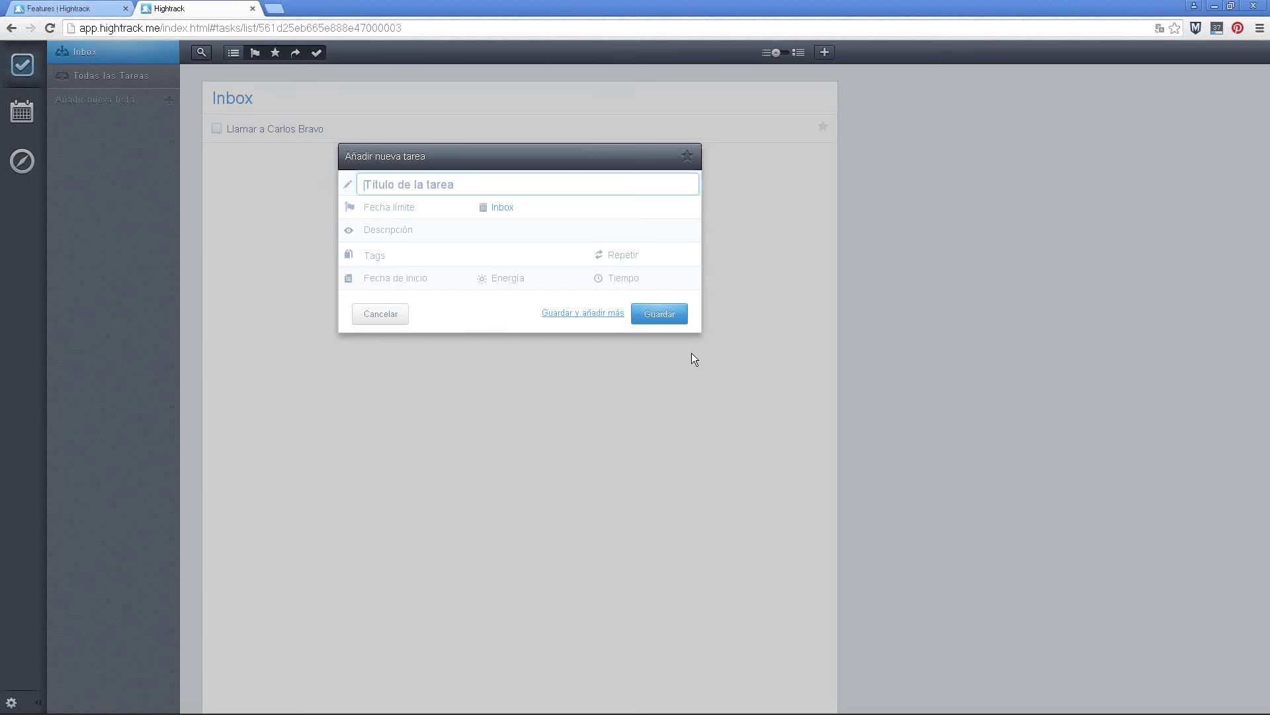
# Title the task 'Actualizar los perfiles de Twitter y Facebook' and bring up its due-date calendar
pyautogui.write('Actualizar los perfiles de Twitter y Facebook')
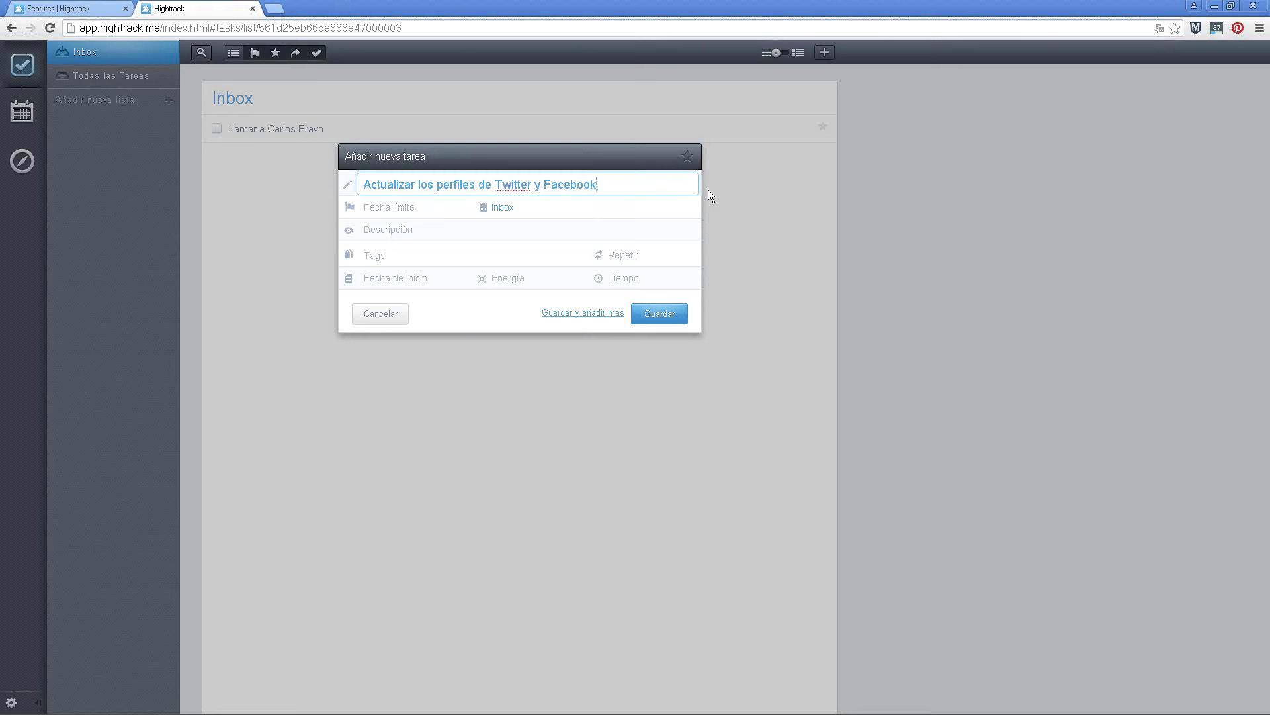
pyautogui.click(403, 211)
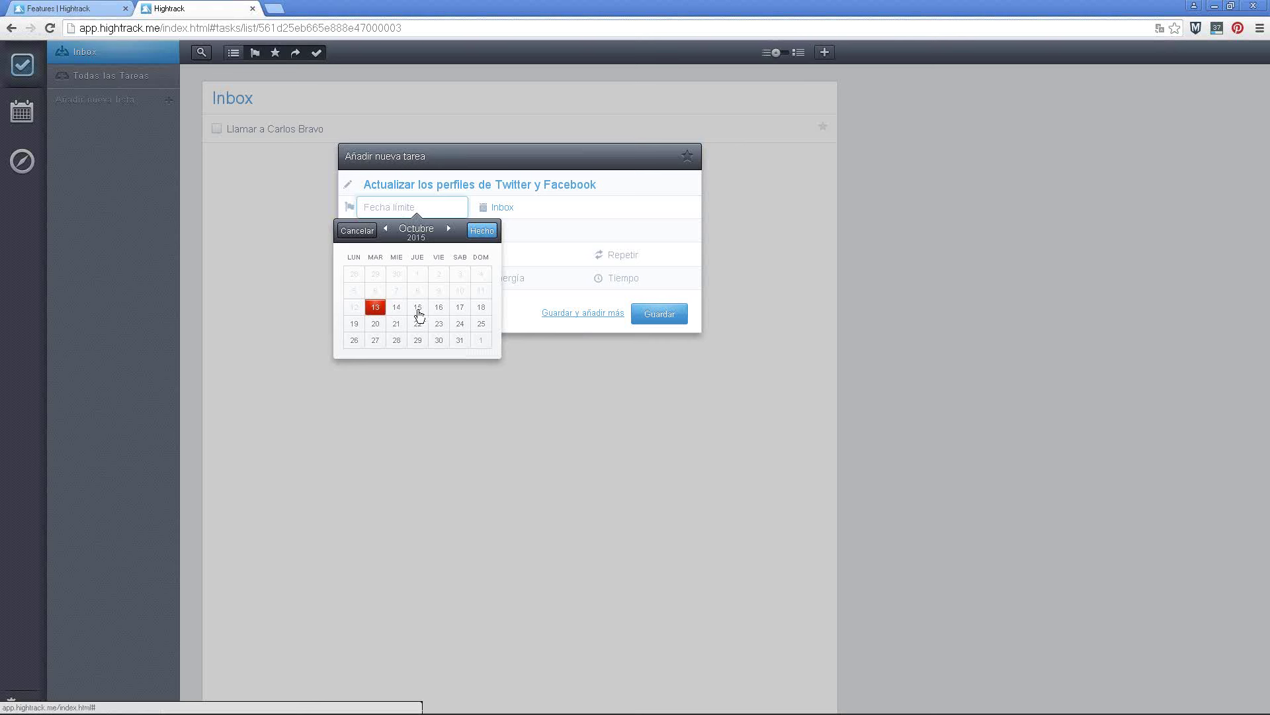
# Set the due date to 15/10/2015, add a description and the 'social media' tag
pyautogui.click(420, 310)
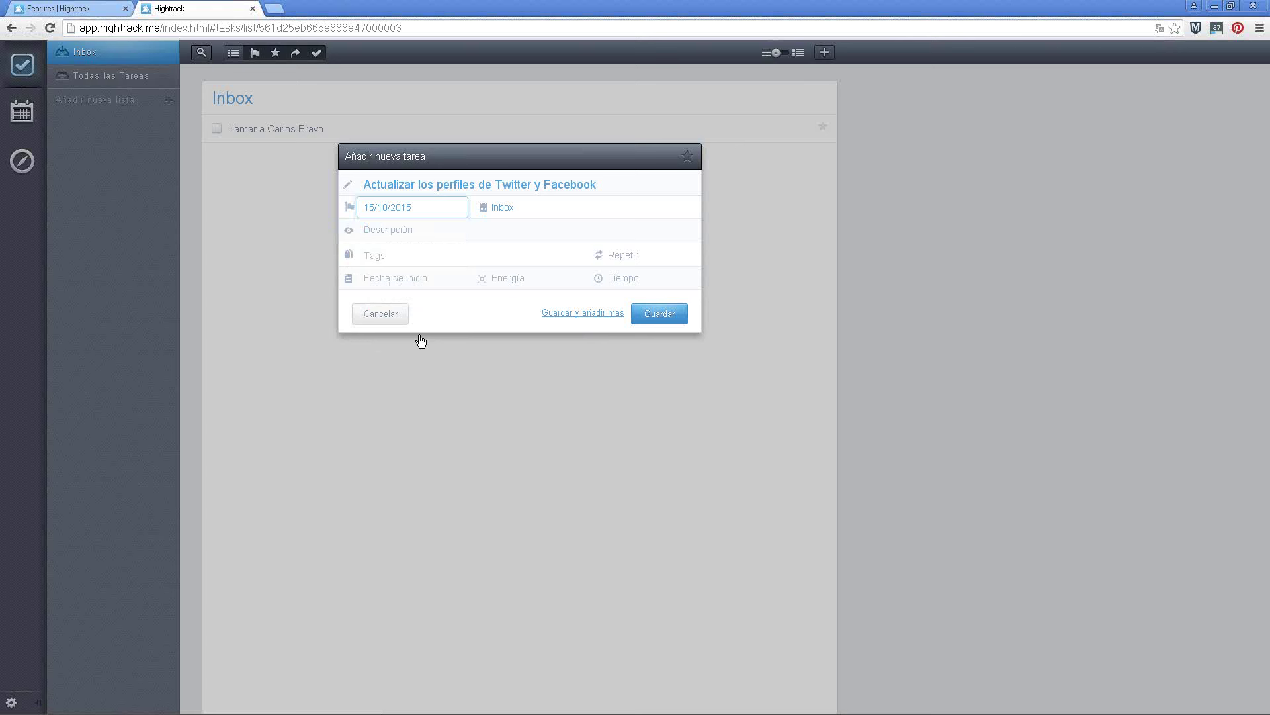
pyautogui.click(422, 232)
pyautogui.write('oj')
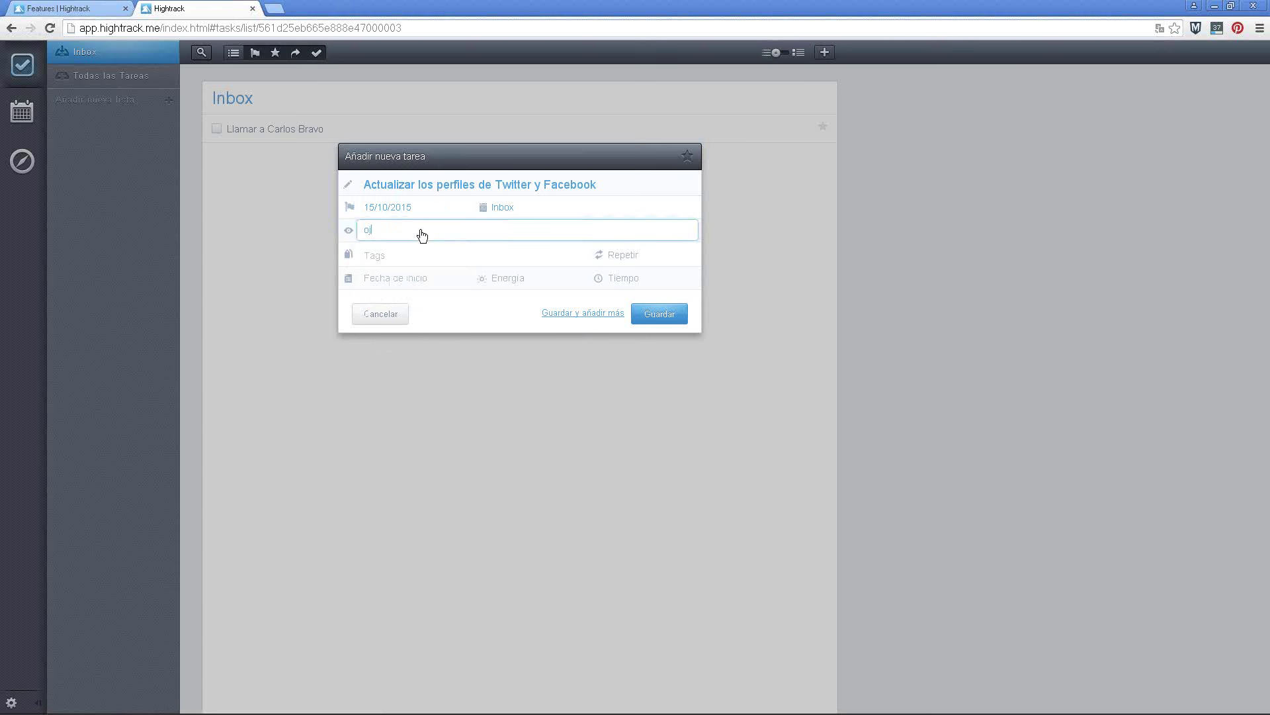
pyautogui.write('rojgiojgiof igoigoi opi')
pyautogui.click(397, 255)
pyautogui.write('social media')
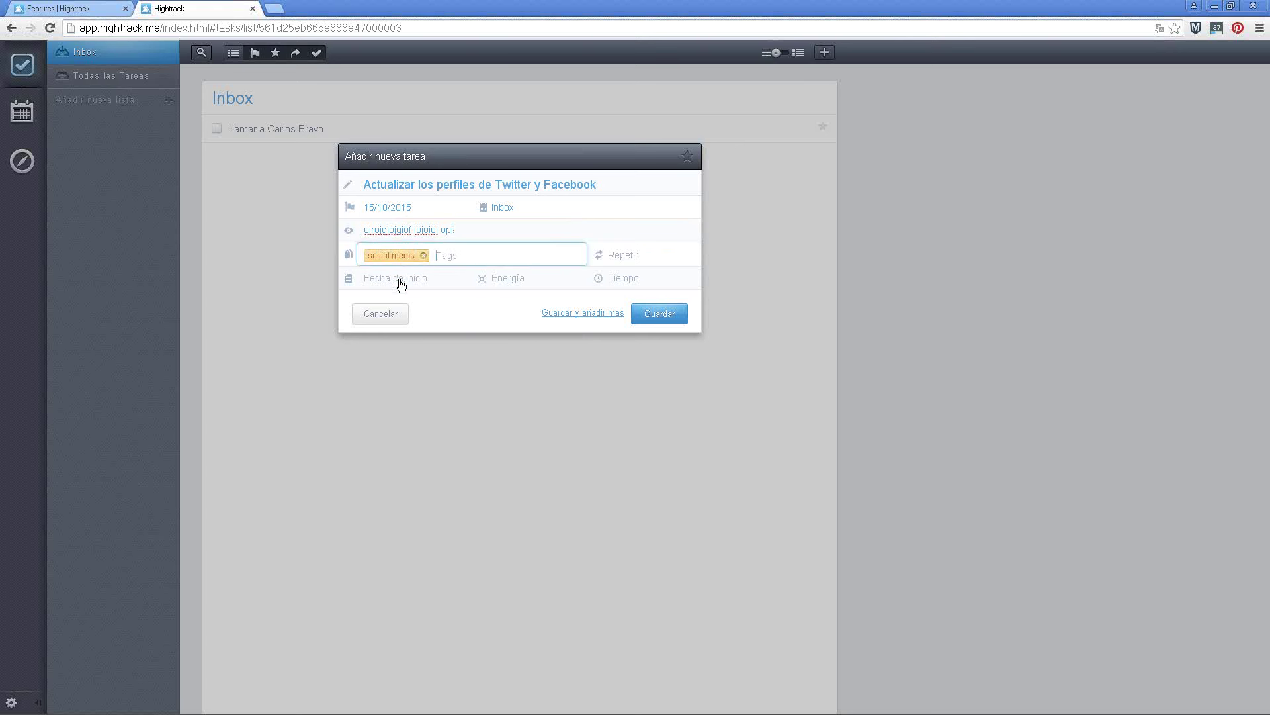
# Set the task's start date to 13/10/2015
pyautogui.click(401, 283)
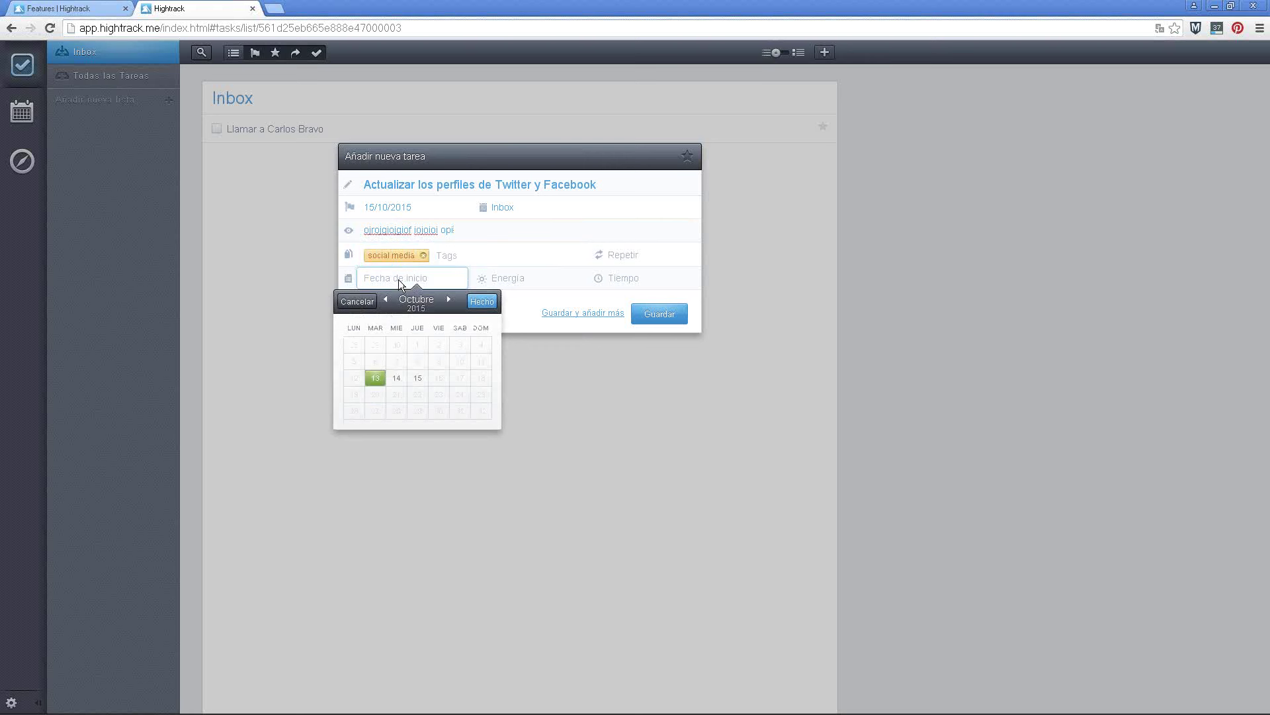
pyautogui.click(397, 382)
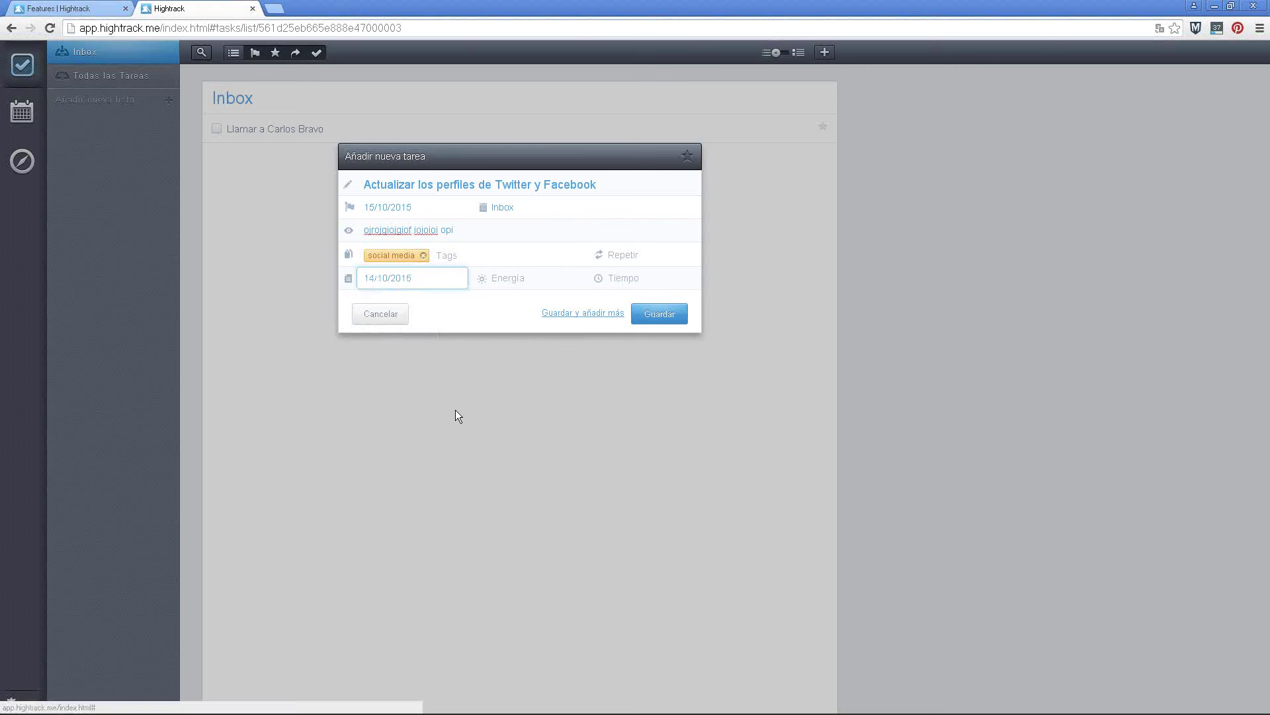
pyautogui.click(437, 283)
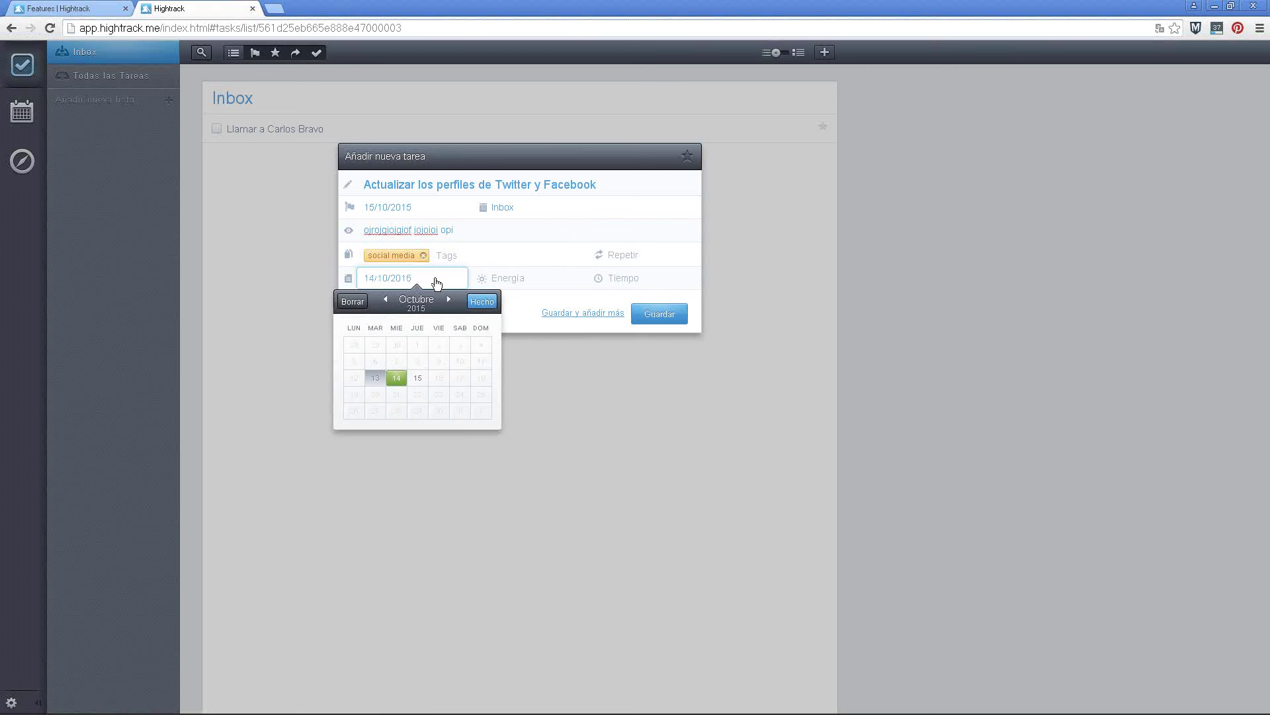
pyautogui.click(375, 379)
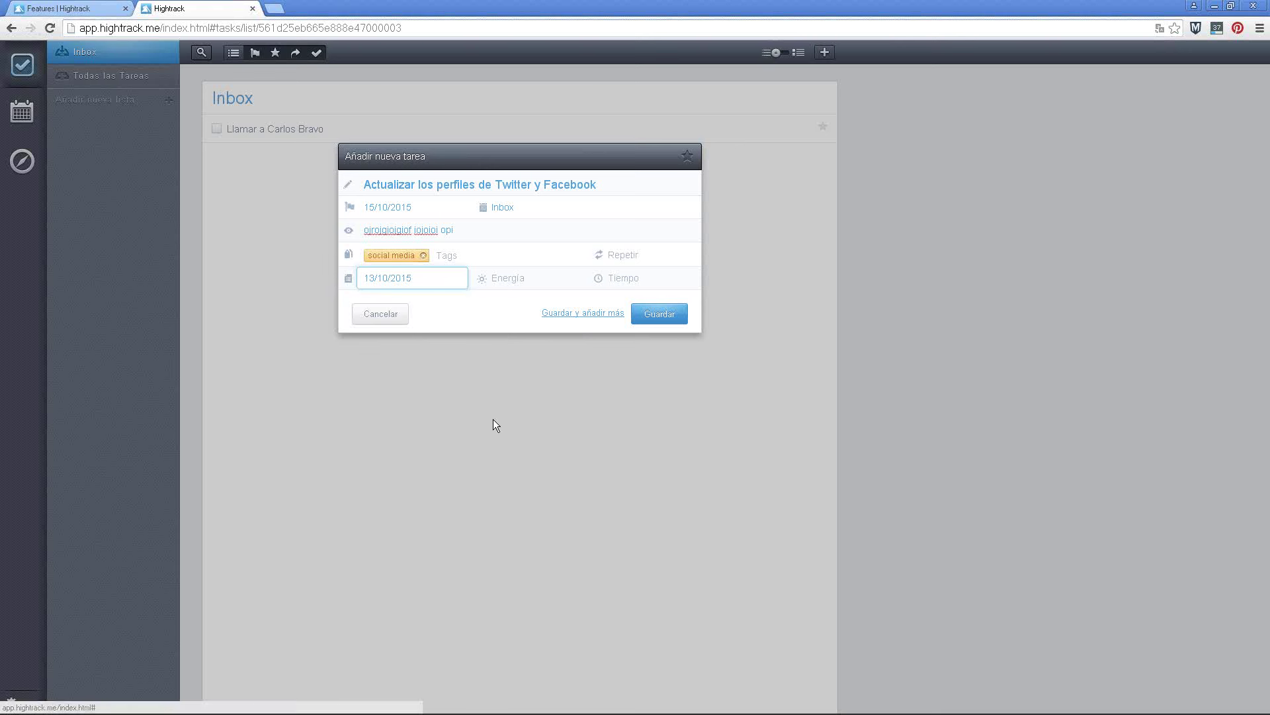
pyautogui.click(500, 284)
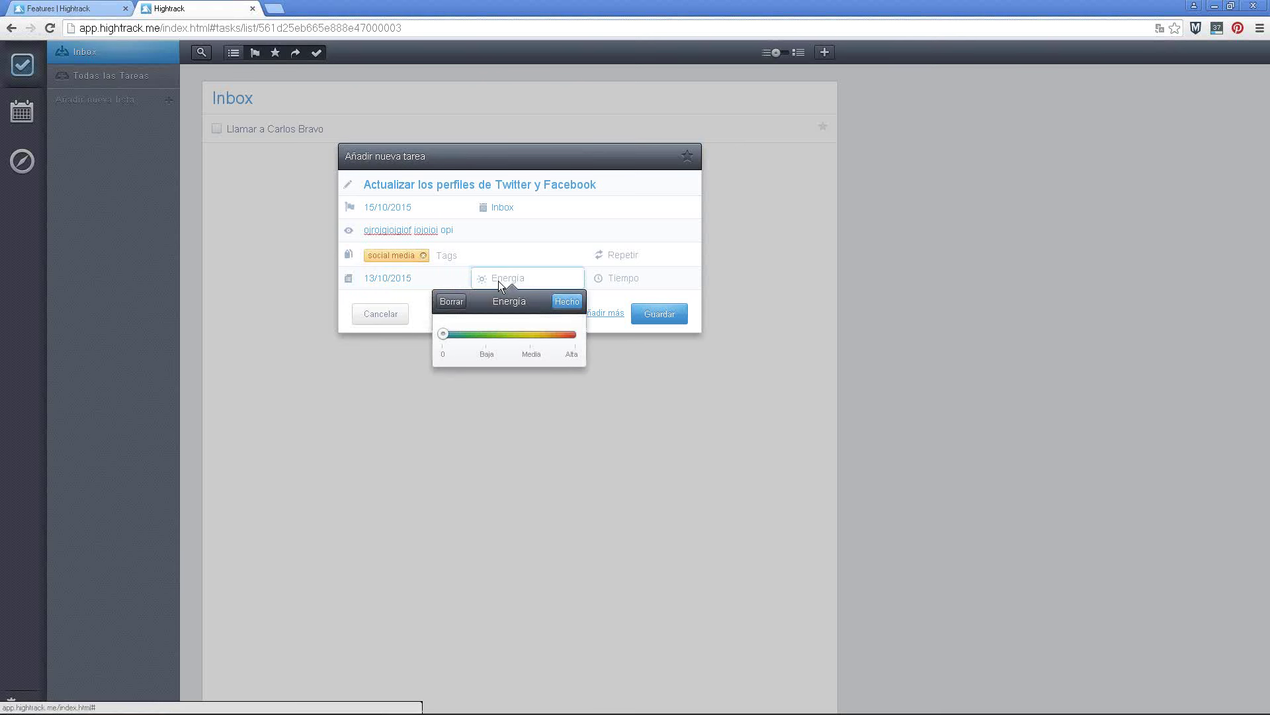
# Set the task's energy level to Media
pyautogui.click(487, 334)
pyautogui.click(531, 334)
pyautogui.click(574, 339)
pyautogui.click(532, 339)
pyautogui.click(566, 305)
# Set the estimated time to 30 min and save the task to the Inbox
pyautogui.click(619, 281)
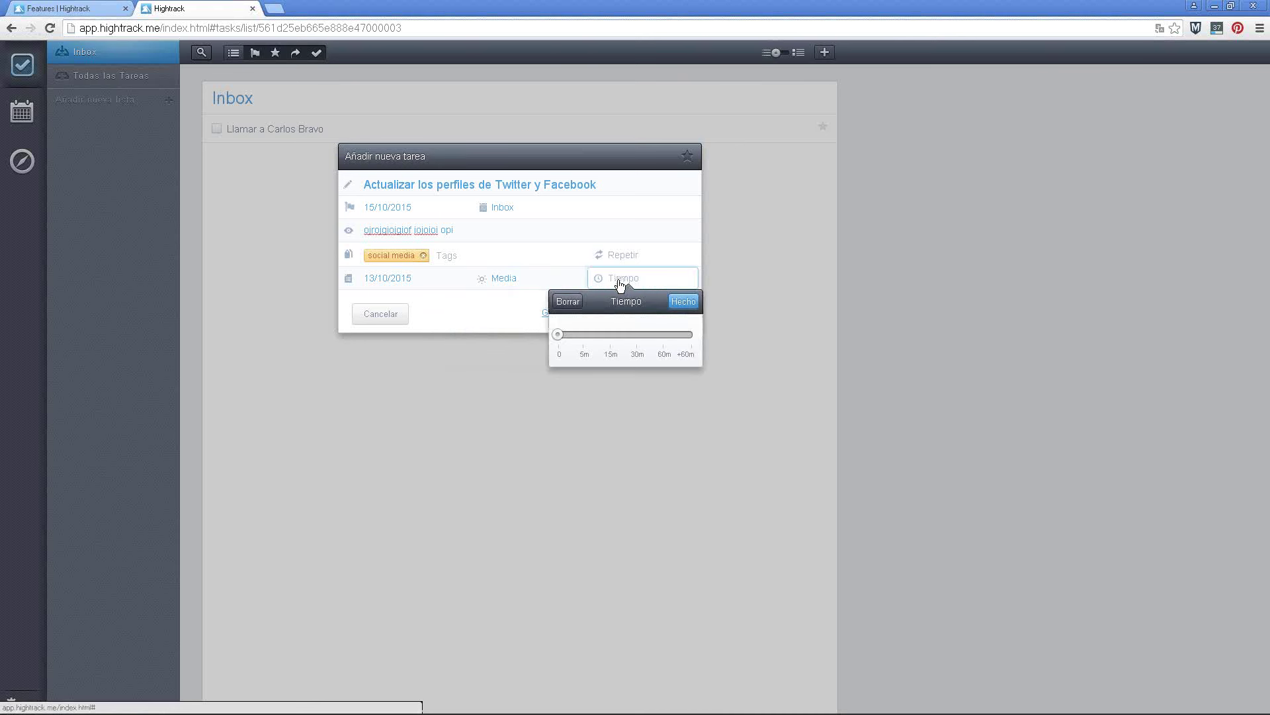
pyautogui.click(639, 339)
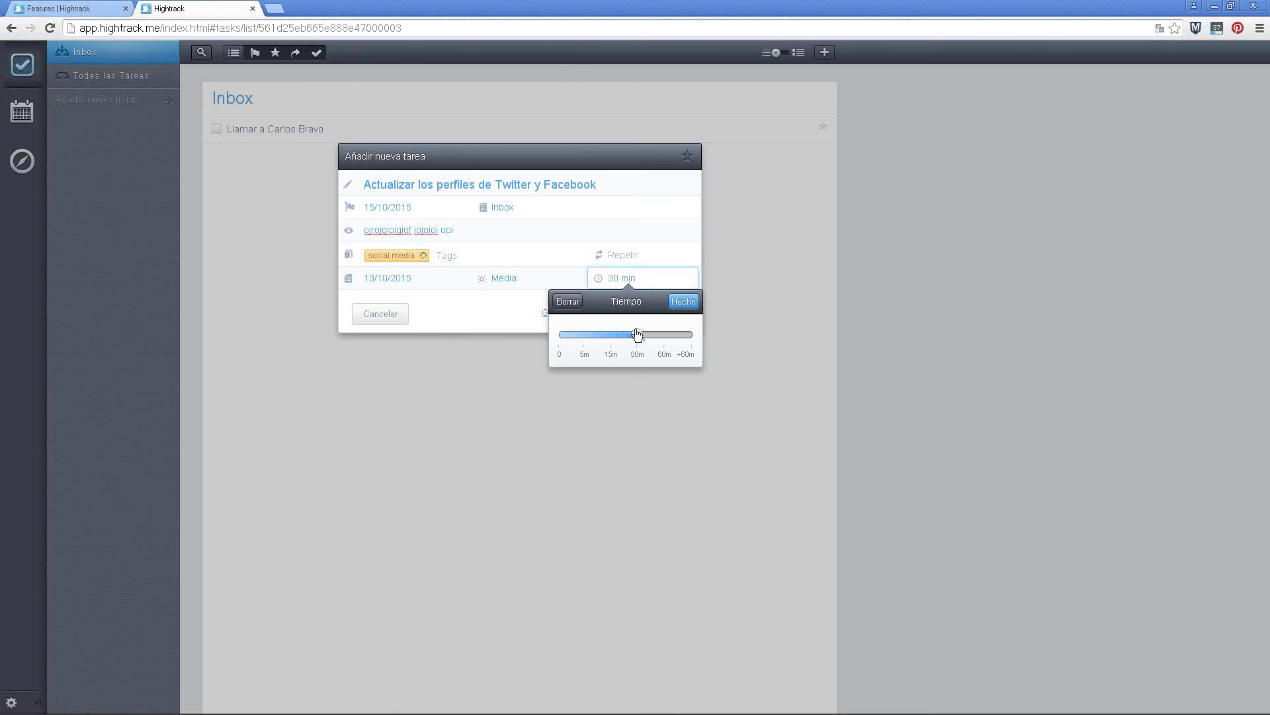
pyautogui.click(689, 301)
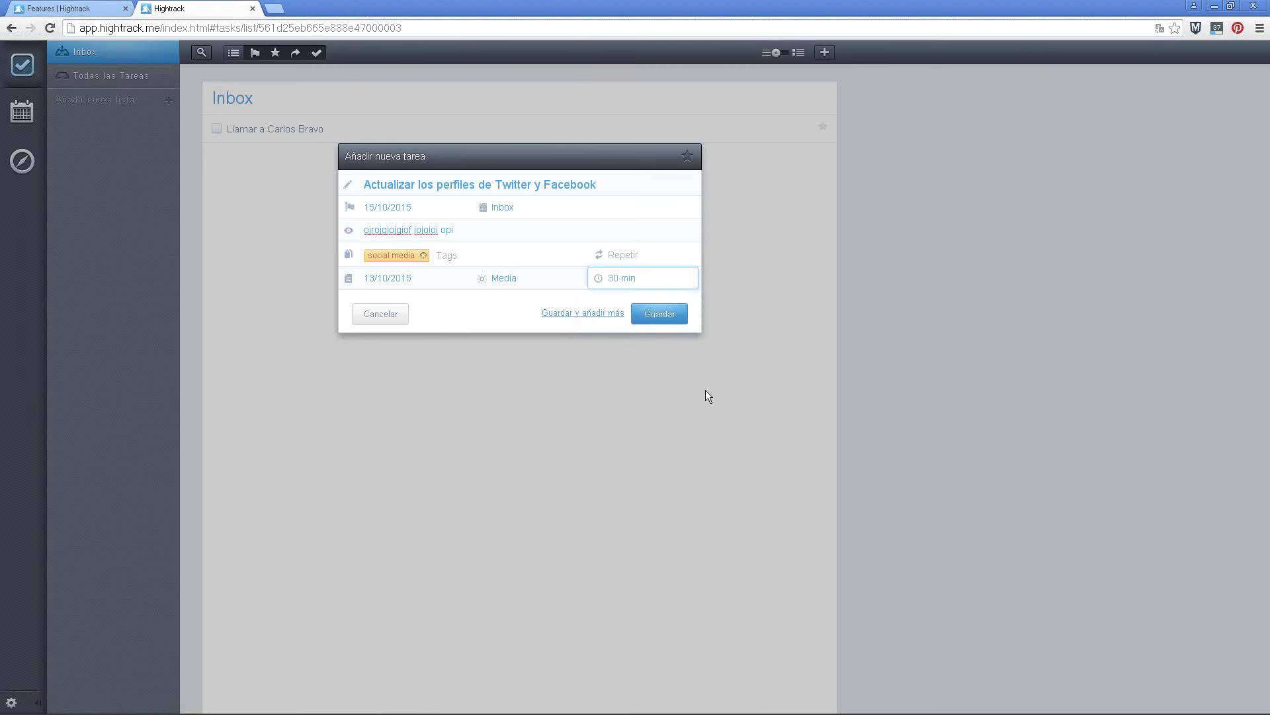
pyautogui.click(708, 225)
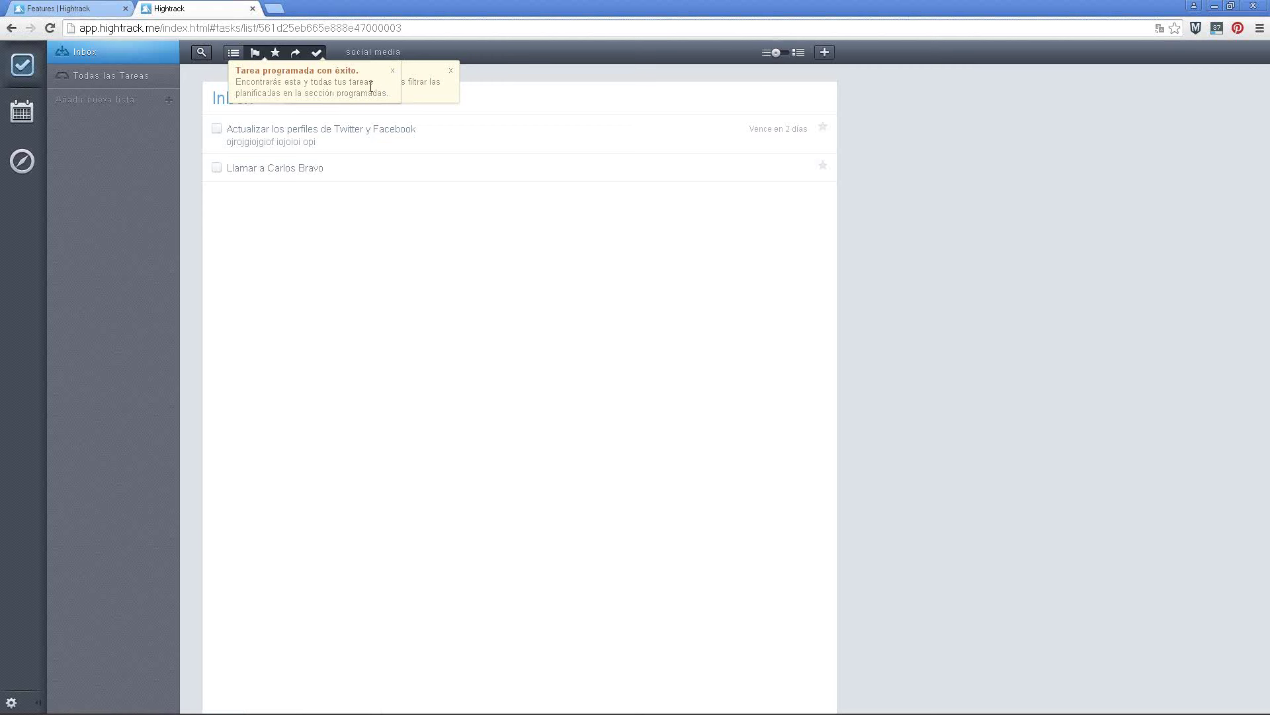
# Dismiss both notification popups, including the task-scheduled notice
pyautogui.click(451, 71)
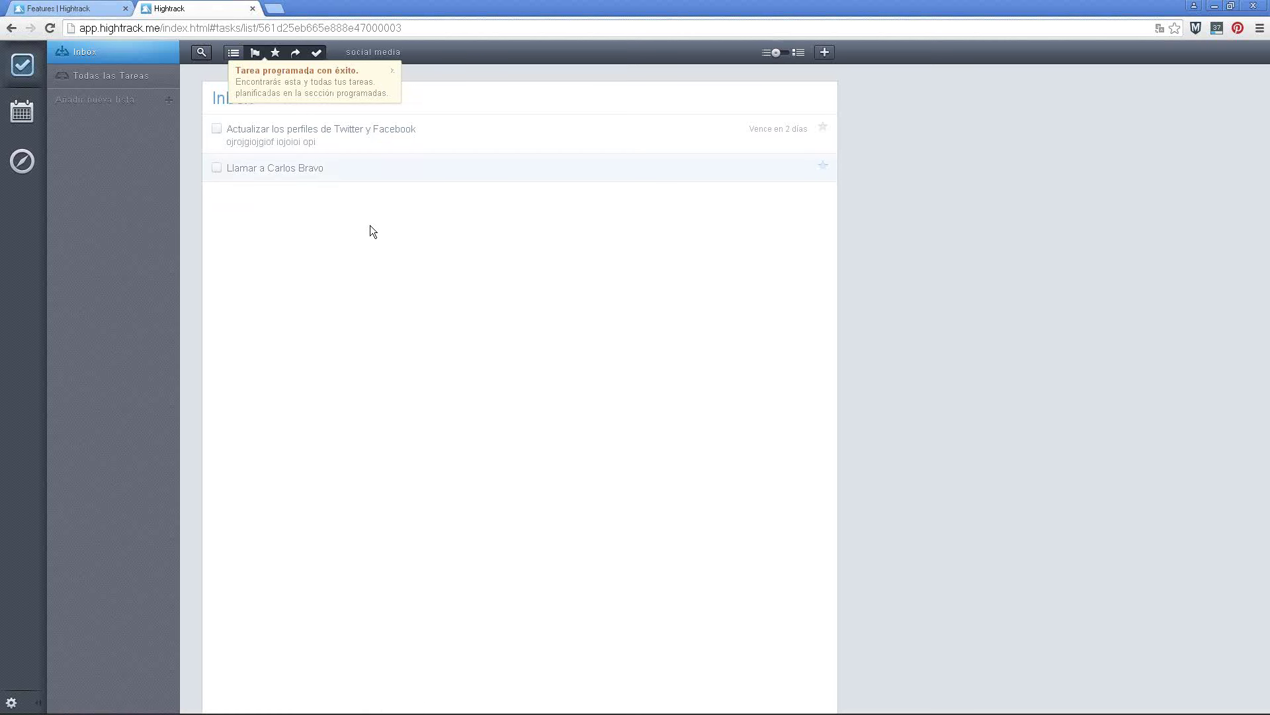
pyautogui.click(396, 72)
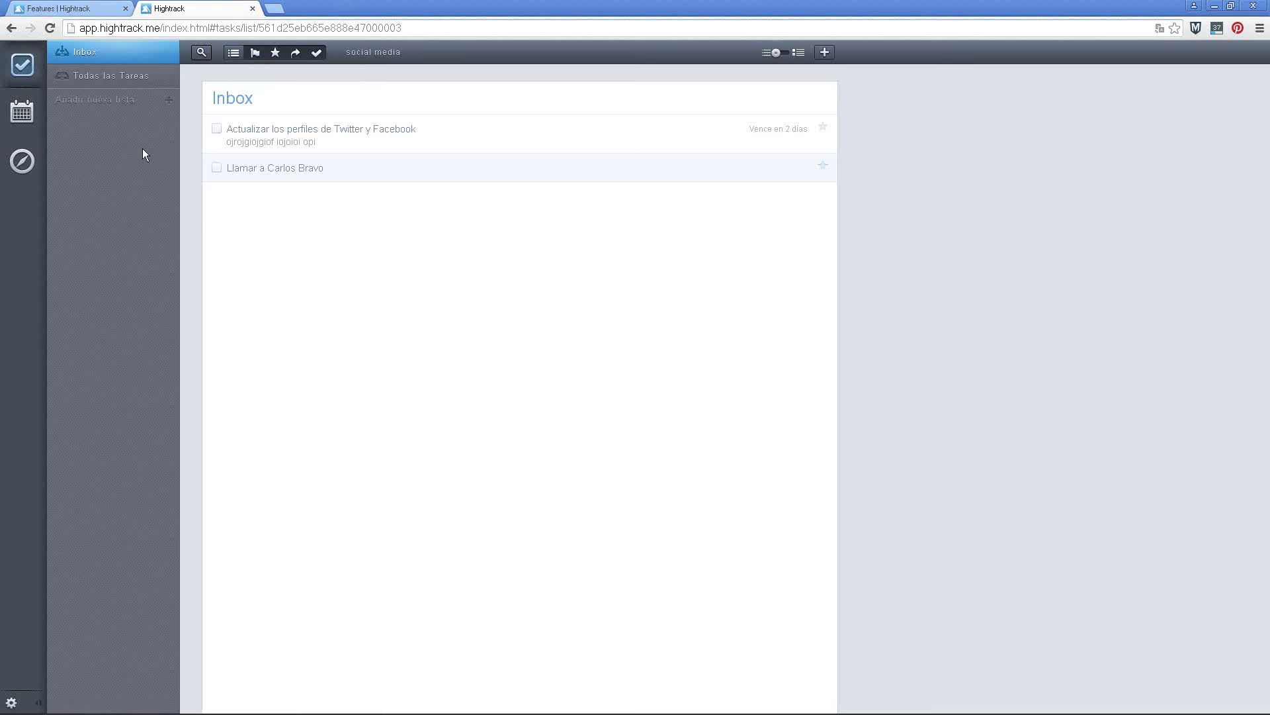
# Create the sidebar lists Quondos, PaleoCHEF and Lugarzen
pyautogui.click(169, 102)
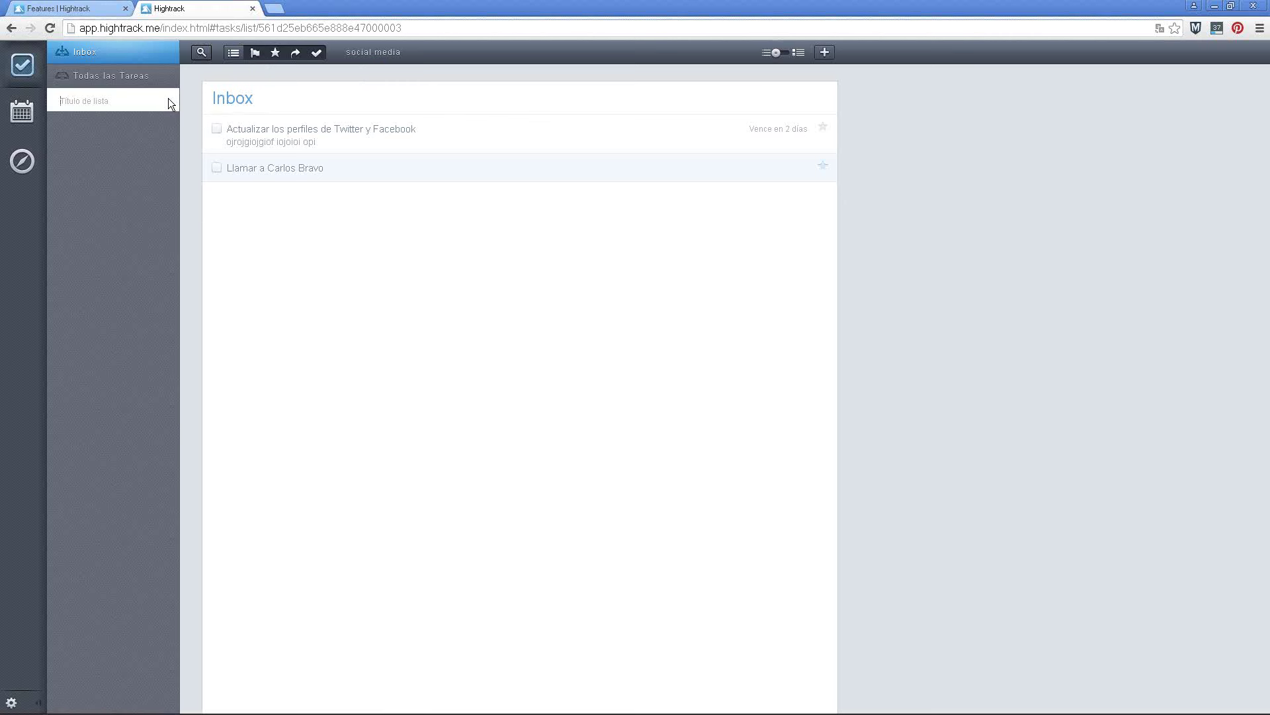
pyautogui.write('Quondos')
pyautogui.press('Return')
pyautogui.click(164, 102)
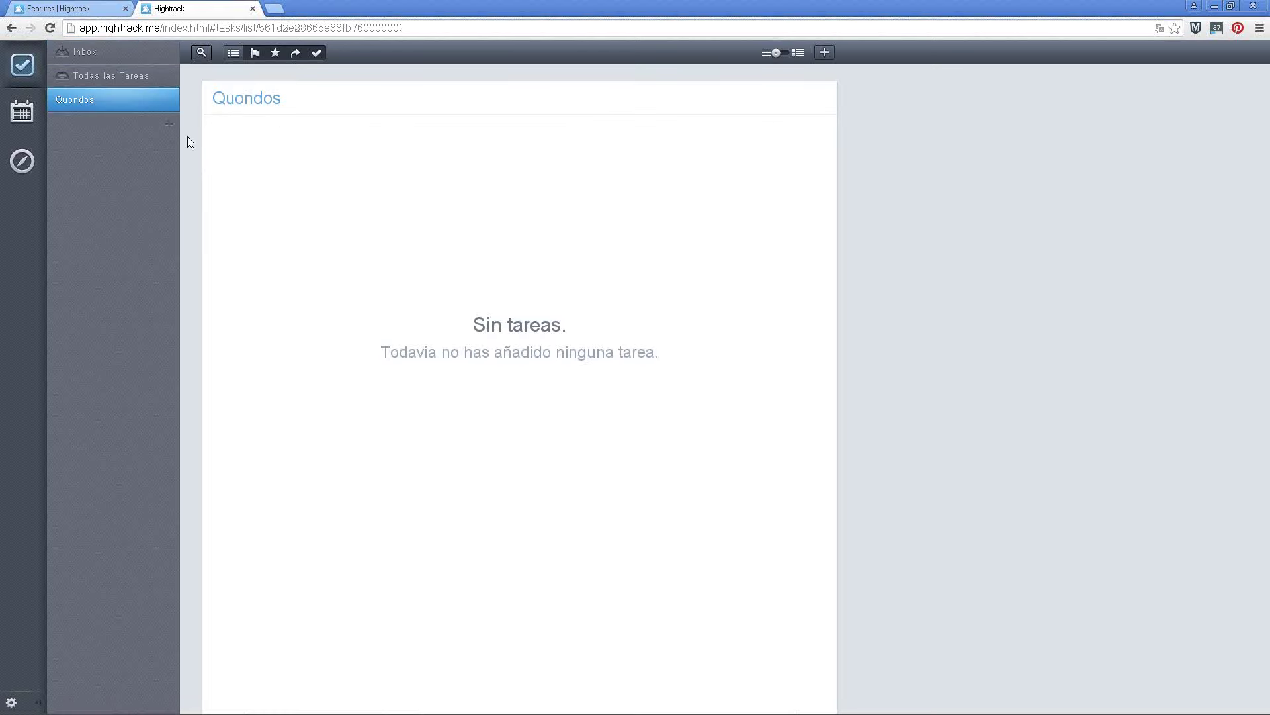
pyautogui.click(169, 130)
pyautogui.write('Pa')
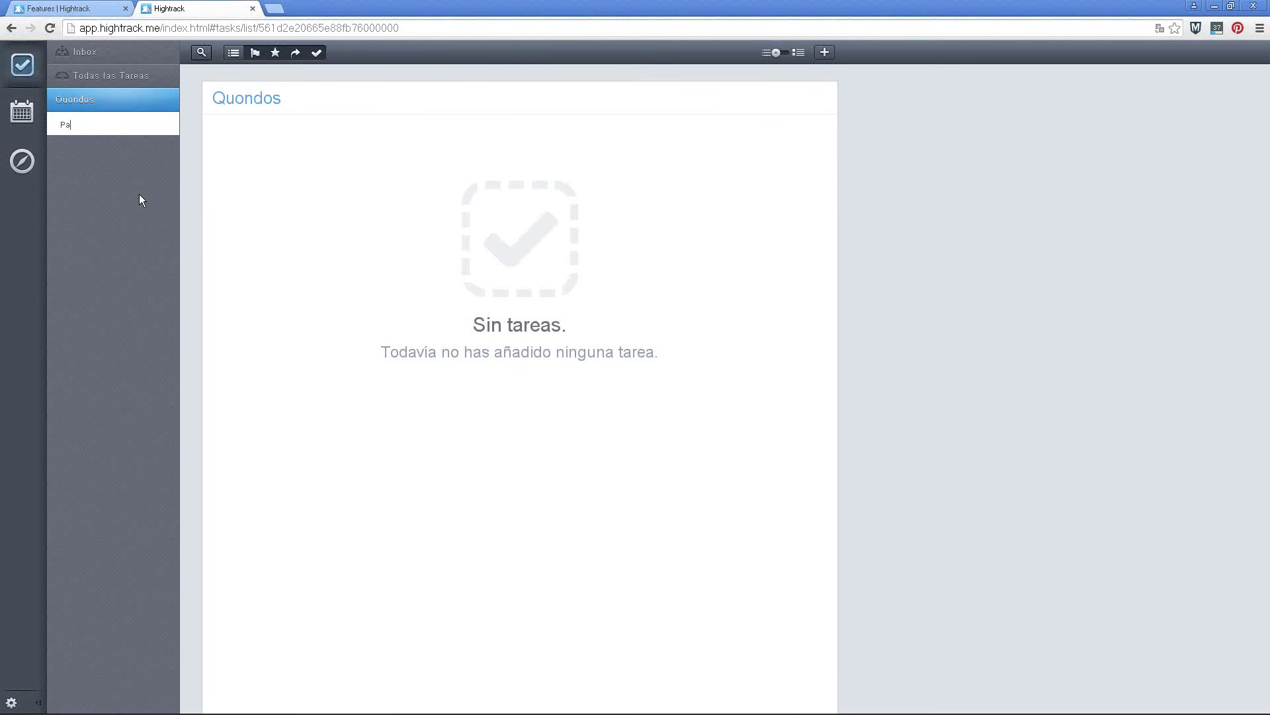
pyautogui.write('labCHEF')
pyautogui.press('Return')
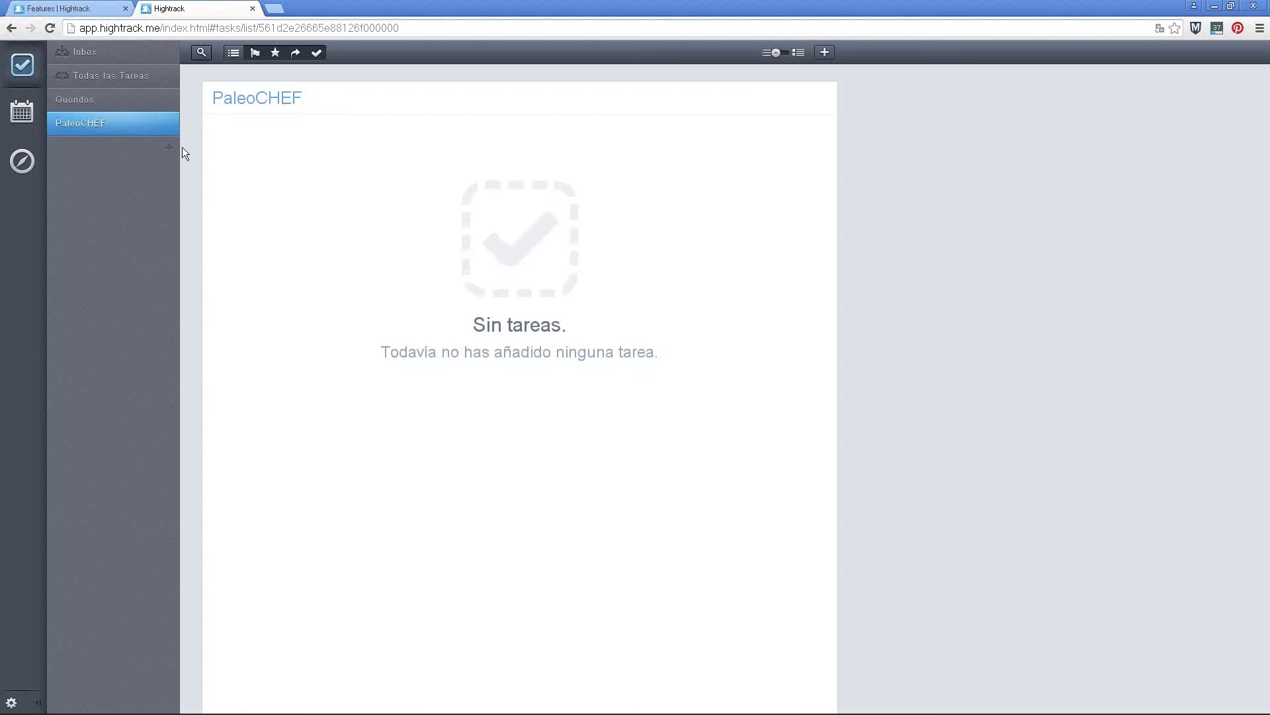
pyautogui.click(168, 152)
pyautogui.write('L')
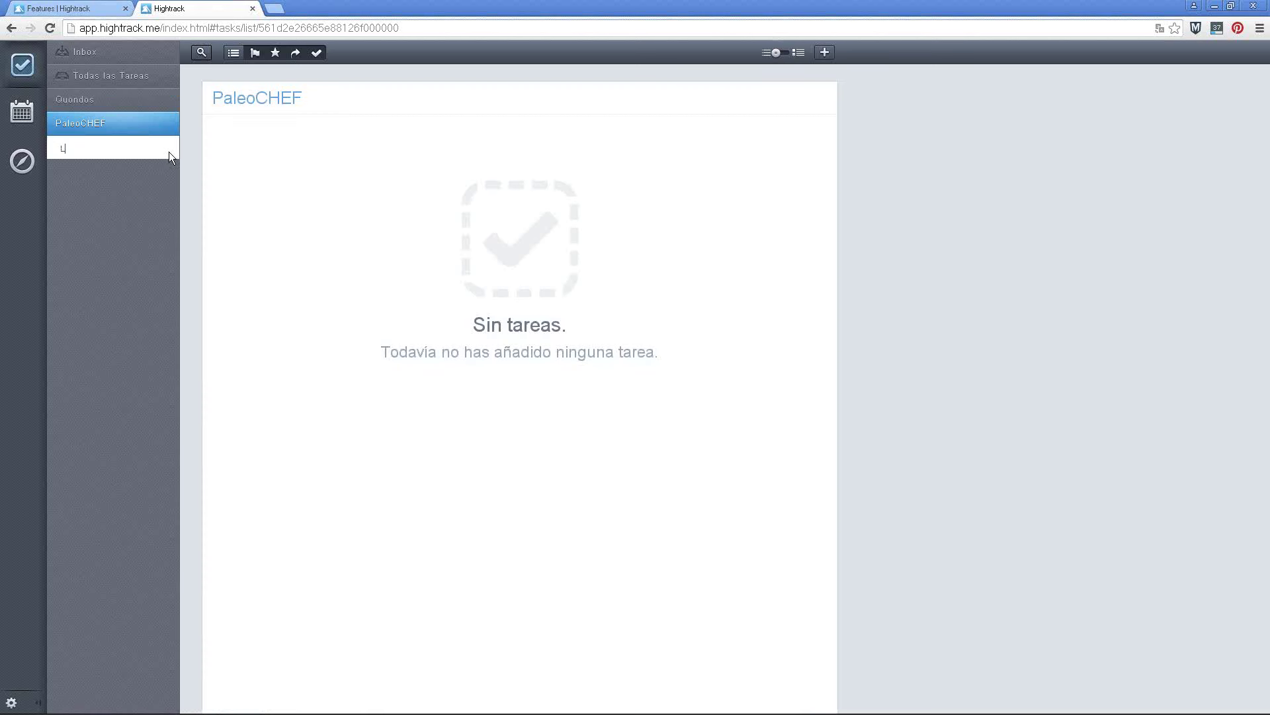
pyautogui.write('ugarzen')
pyautogui.press('Return')
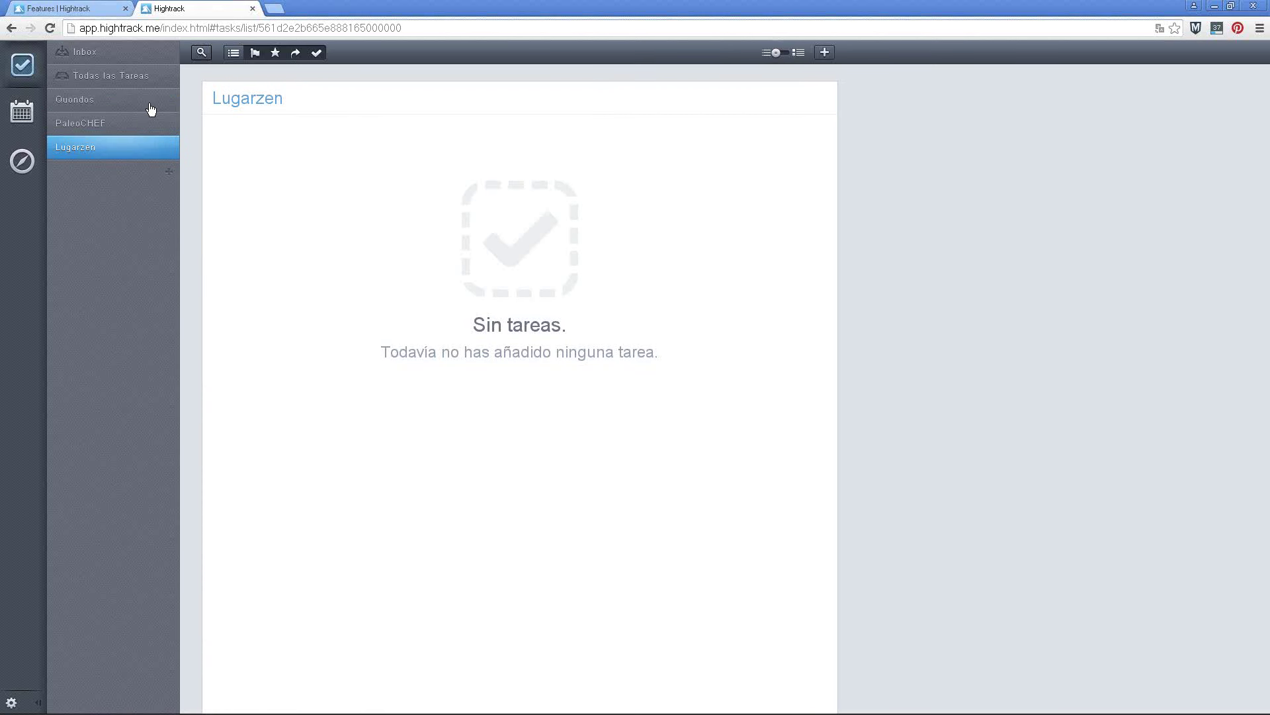
# Look at the PaleoCHEF and Quondos lists, then return to the Inbox
pyautogui.click(136, 120)
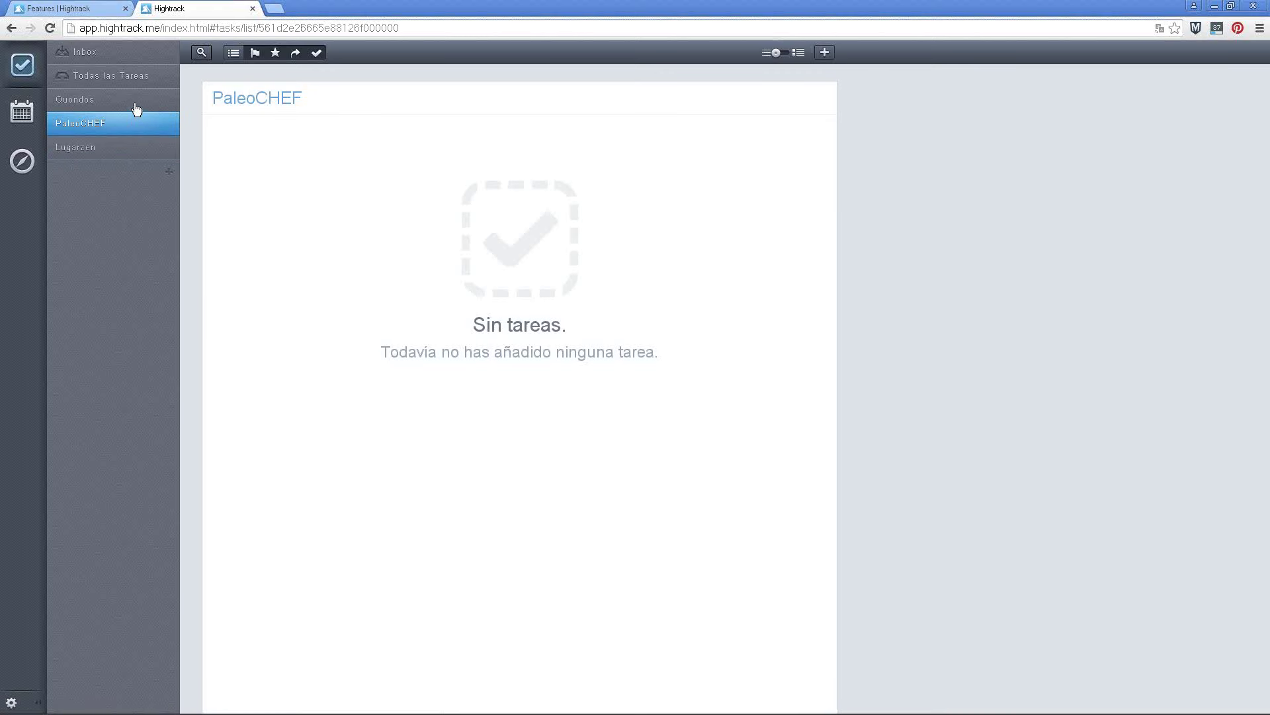
pyautogui.click(135, 106)
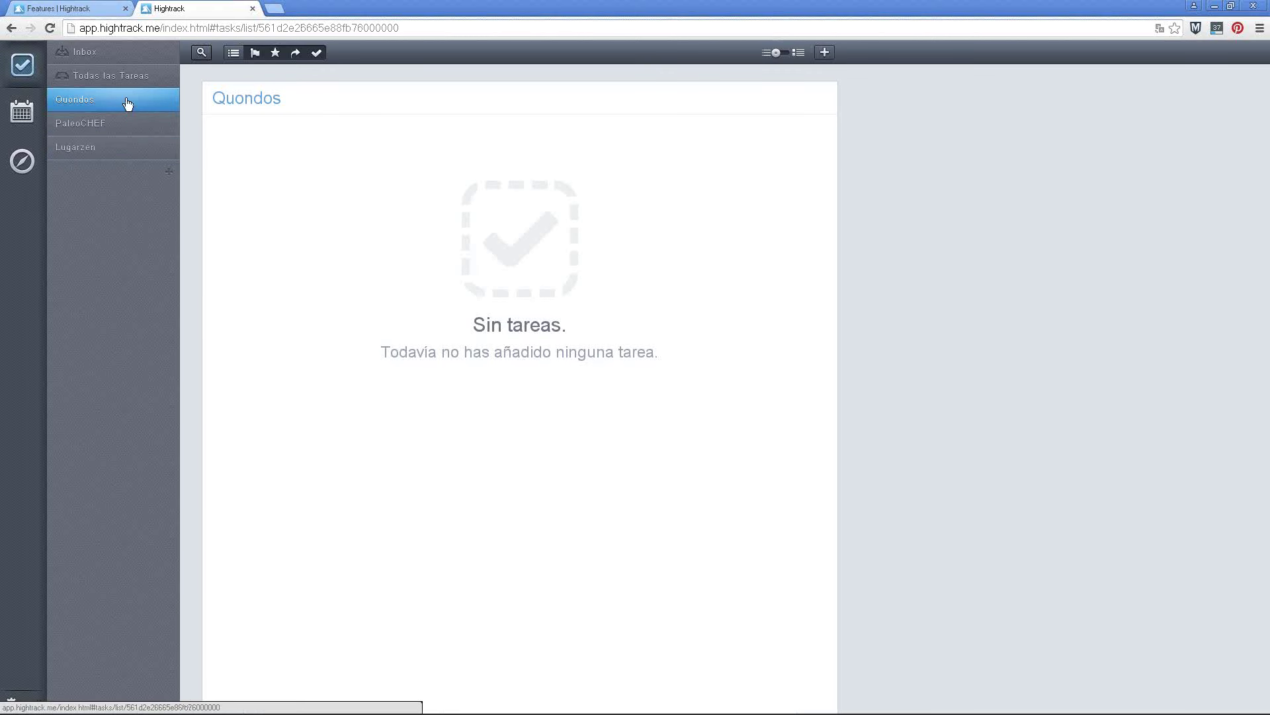
pyautogui.click(124, 60)
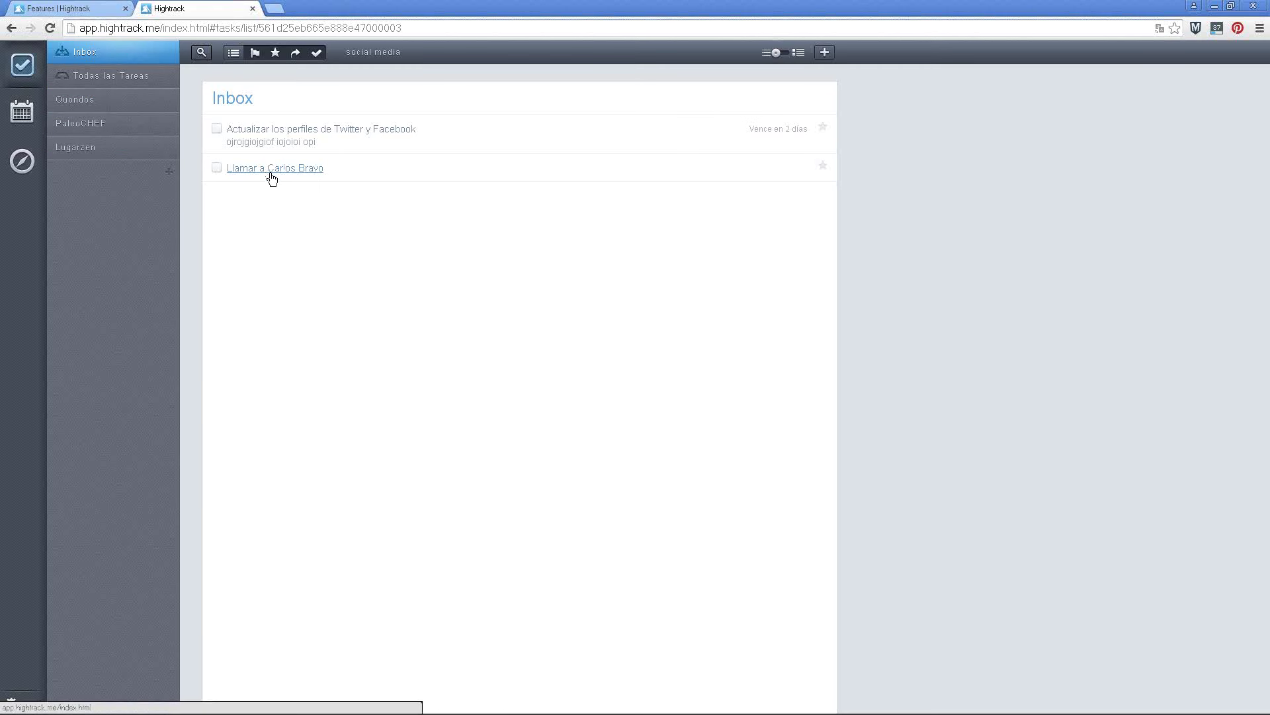
# Move the call task into Quondos and the profiles task into PaleoCHEF, then view Lugarzen
pyautogui.moveTo(285, 172); pyautogui.dragTo(125, 96)
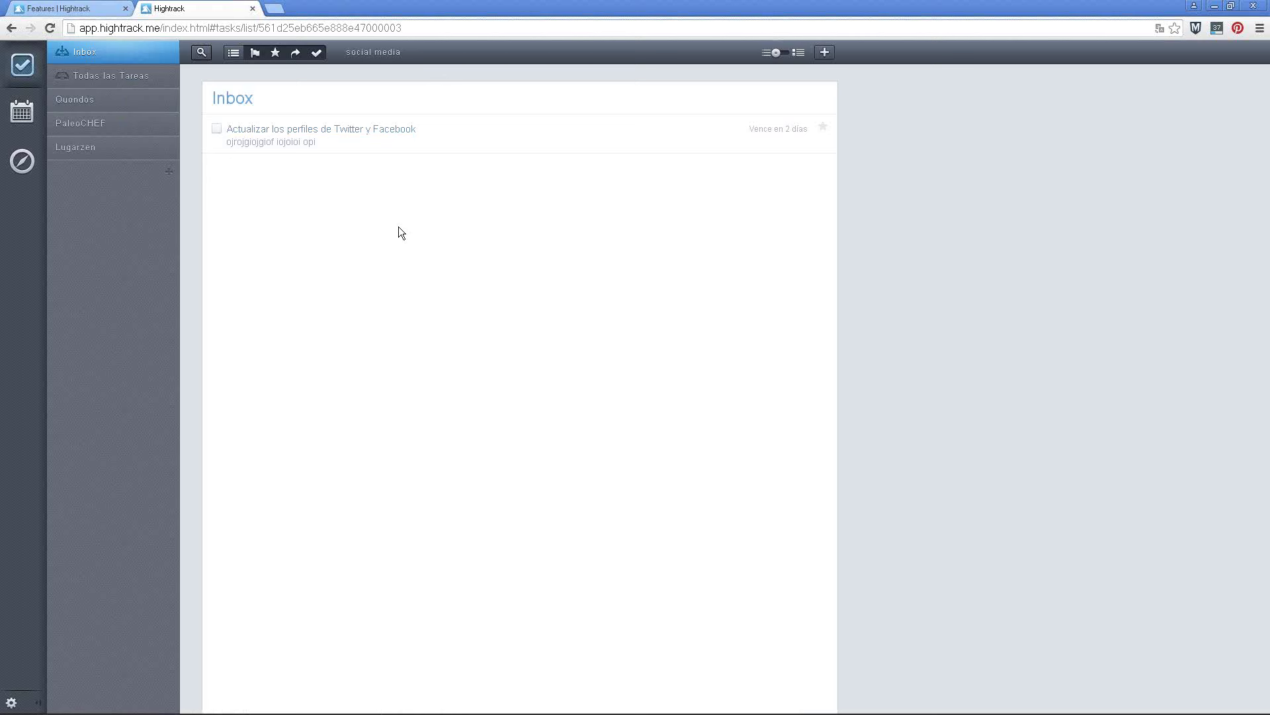
pyautogui.moveTo(323, 133); pyautogui.dragTo(107, 125)
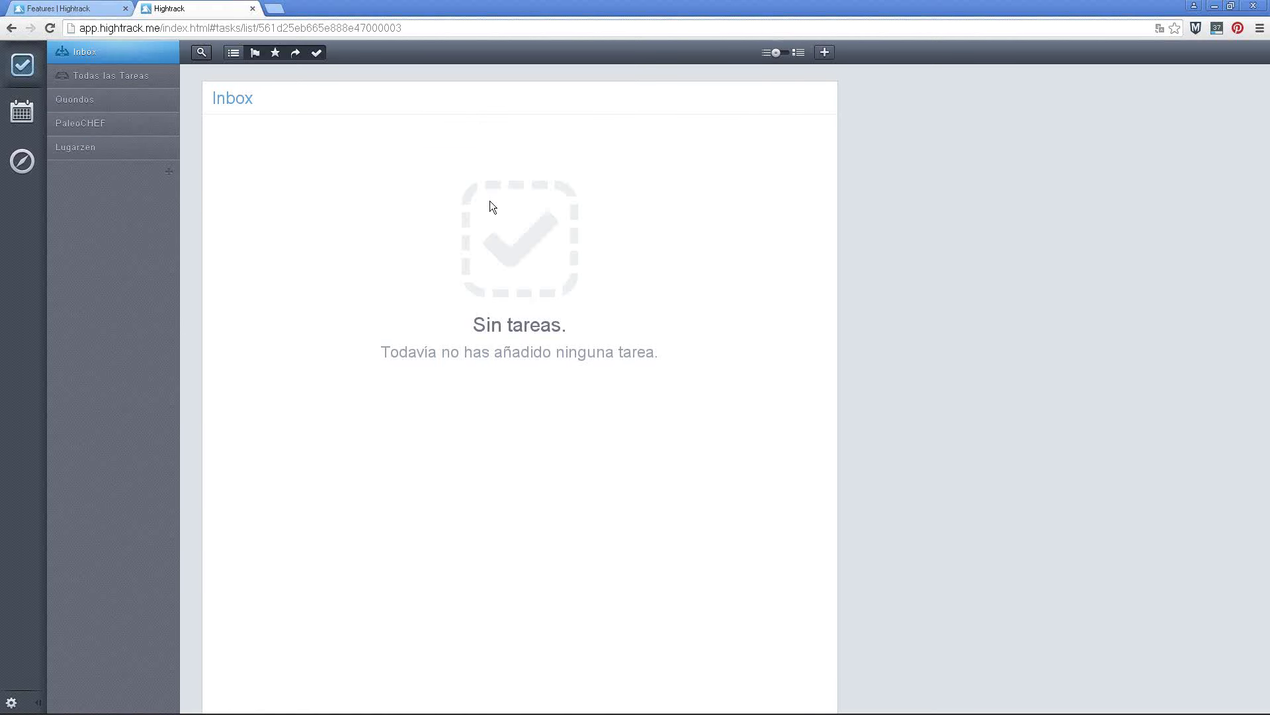
pyautogui.click(102, 151)
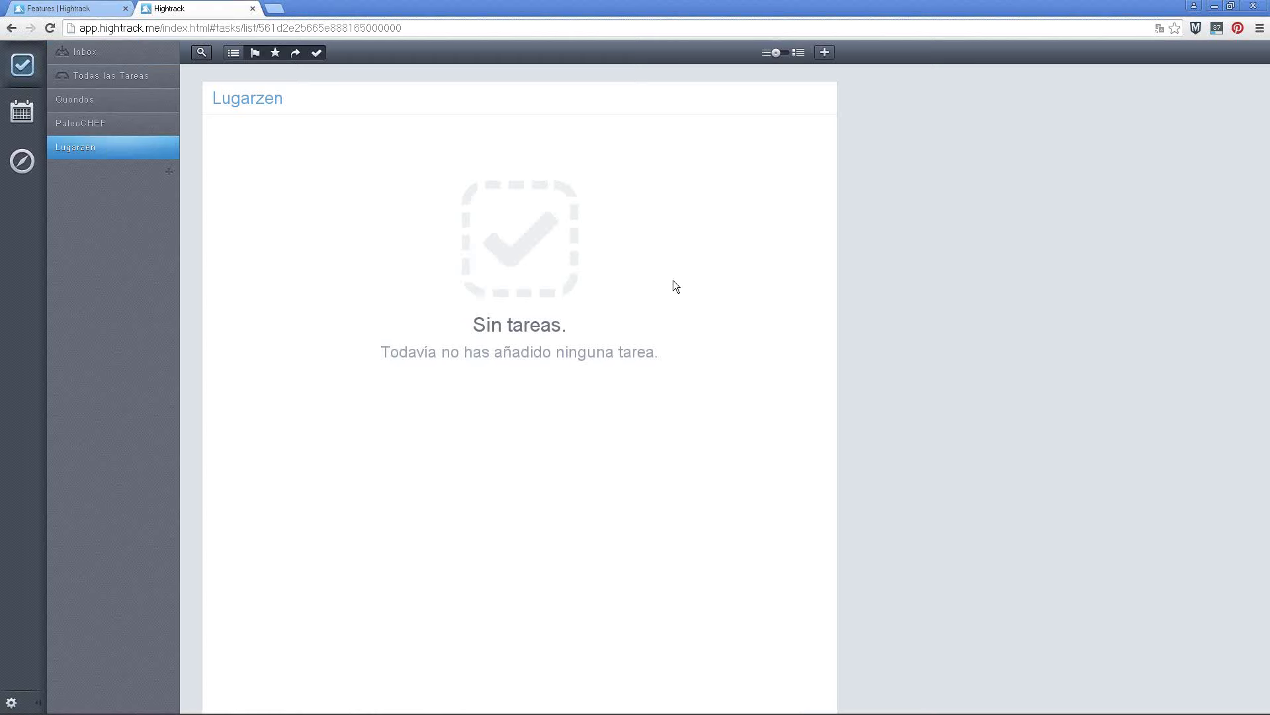
# Add a task 'Cambiar plugin de suscriptores' due 16/10/2015, tagged wordpress
pyautogui.press('n')
pyautogui.write('CAmino')
pyautogui.press('BackSpace')
pyautogui.press('BackSpace')
pyautogui.press('BackSpace')
pyautogui.press('BackSpace')
pyautogui.press('BackSpace')
pyautogui.write('ambiar plugin de')
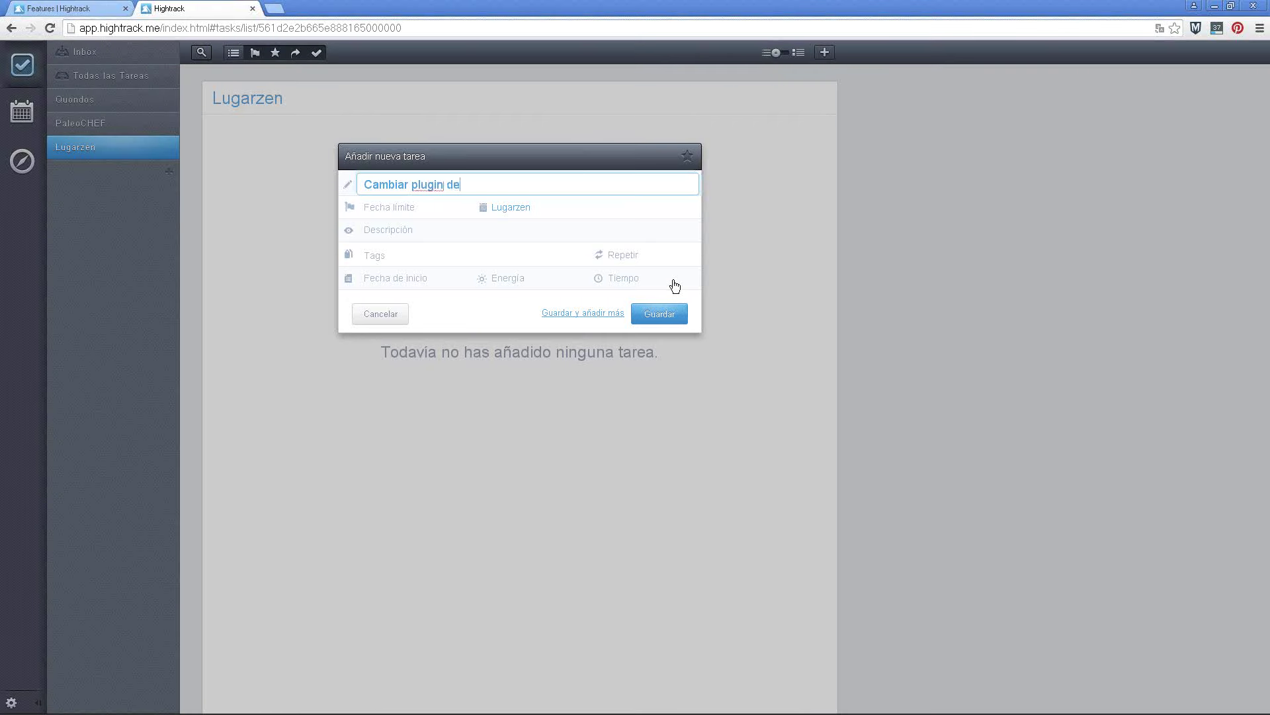
pyautogui.write(' suscriptores')
pyautogui.click(405, 211)
pyautogui.click(440, 311)
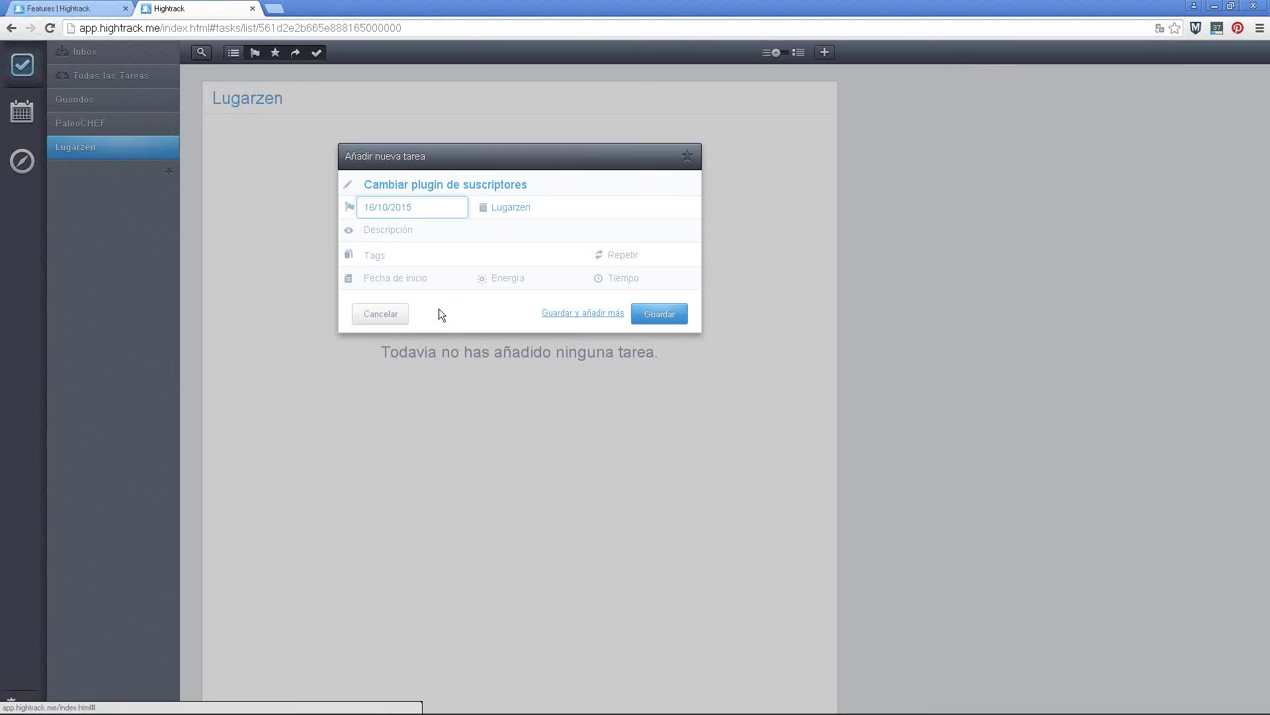
pyautogui.click(384, 259)
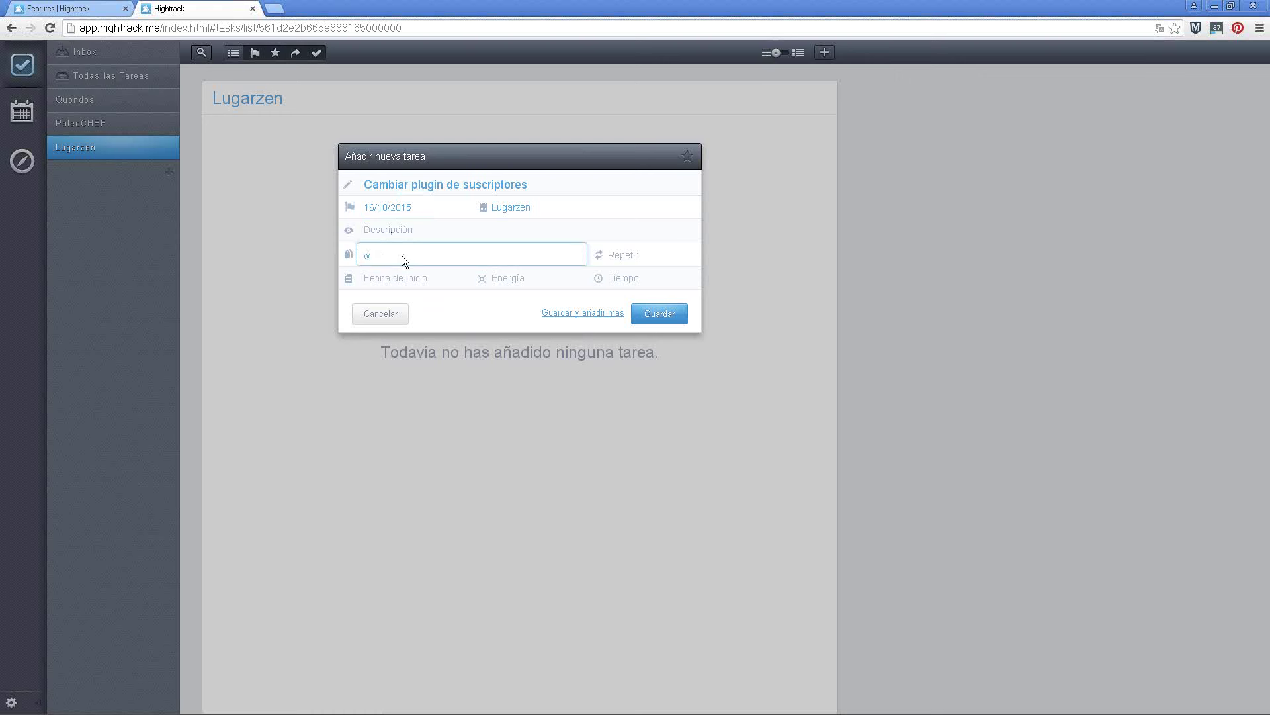
pyautogui.write('wrc')
pyautogui.press('BackSpace')
pyautogui.press('BackSpace')
pyautogui.press('BackSpace')
pyautogui.write('wordpress')
# Give the task Baja energy and 15 min, star it, and save it into Lugarzen
pyautogui.click(413, 281)
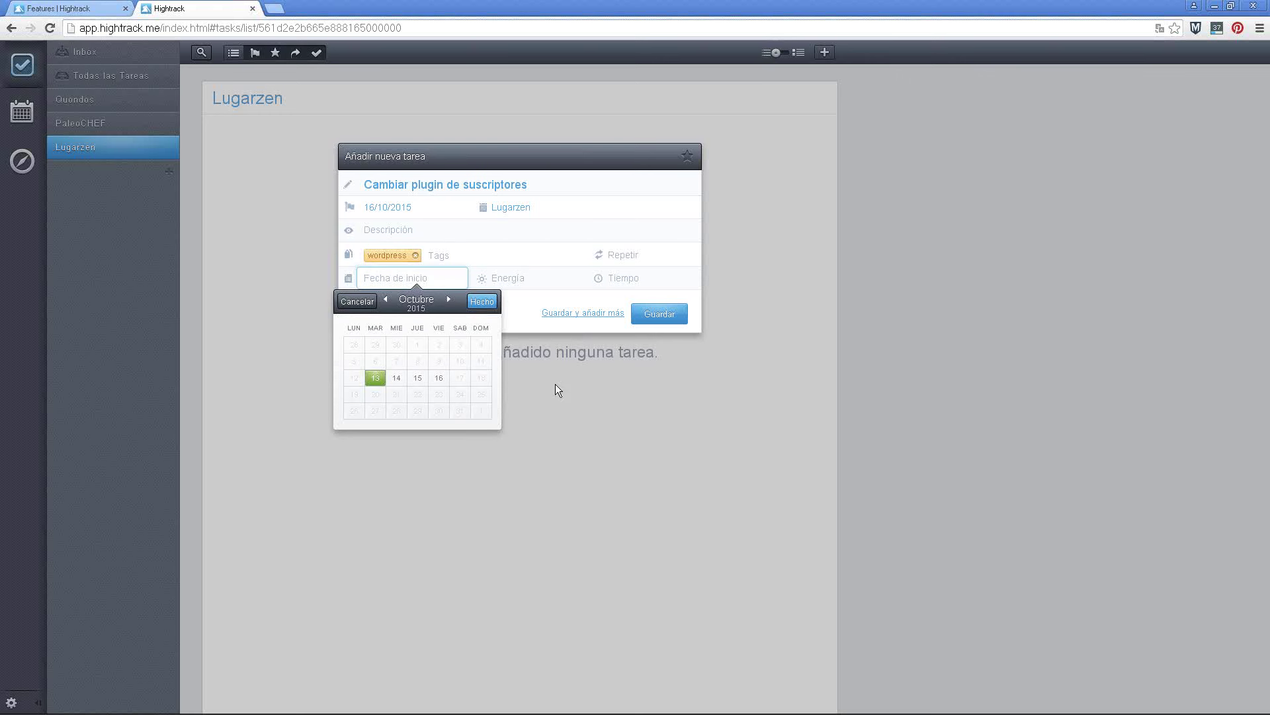
pyautogui.click(503, 279)
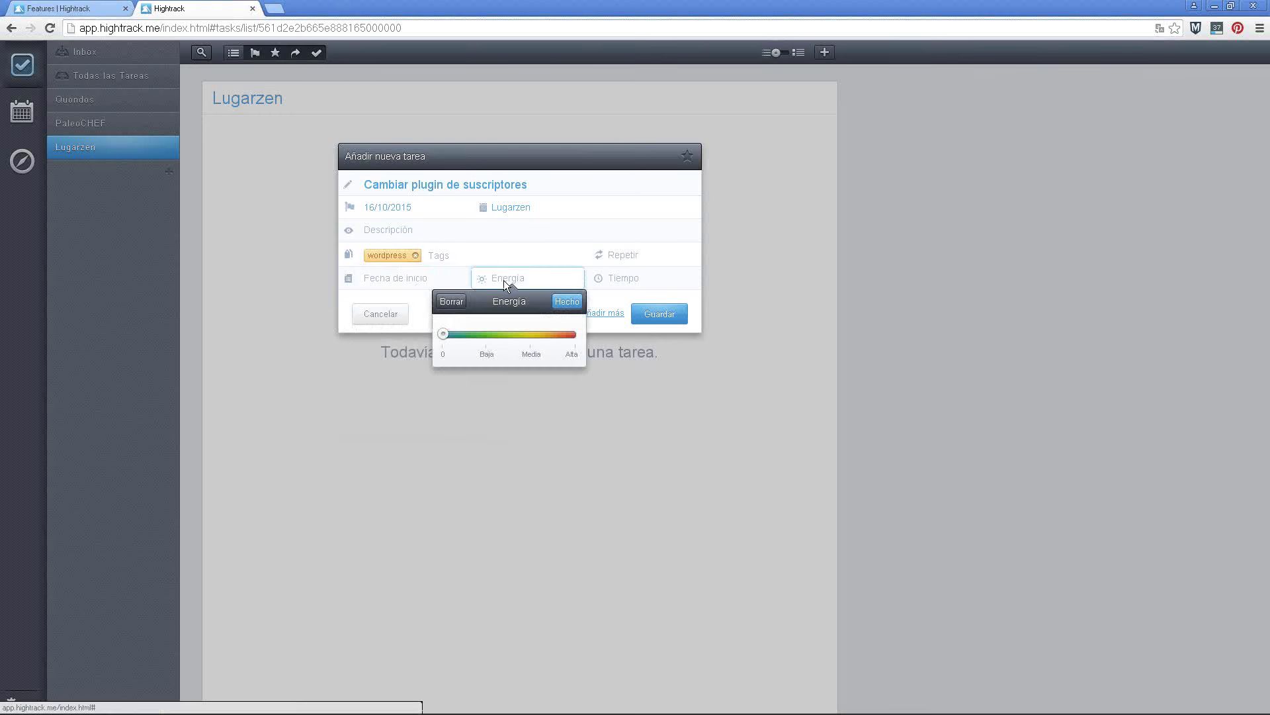
pyautogui.click(489, 341)
pyautogui.click(622, 283)
pyautogui.click(607, 336)
pyautogui.click(687, 301)
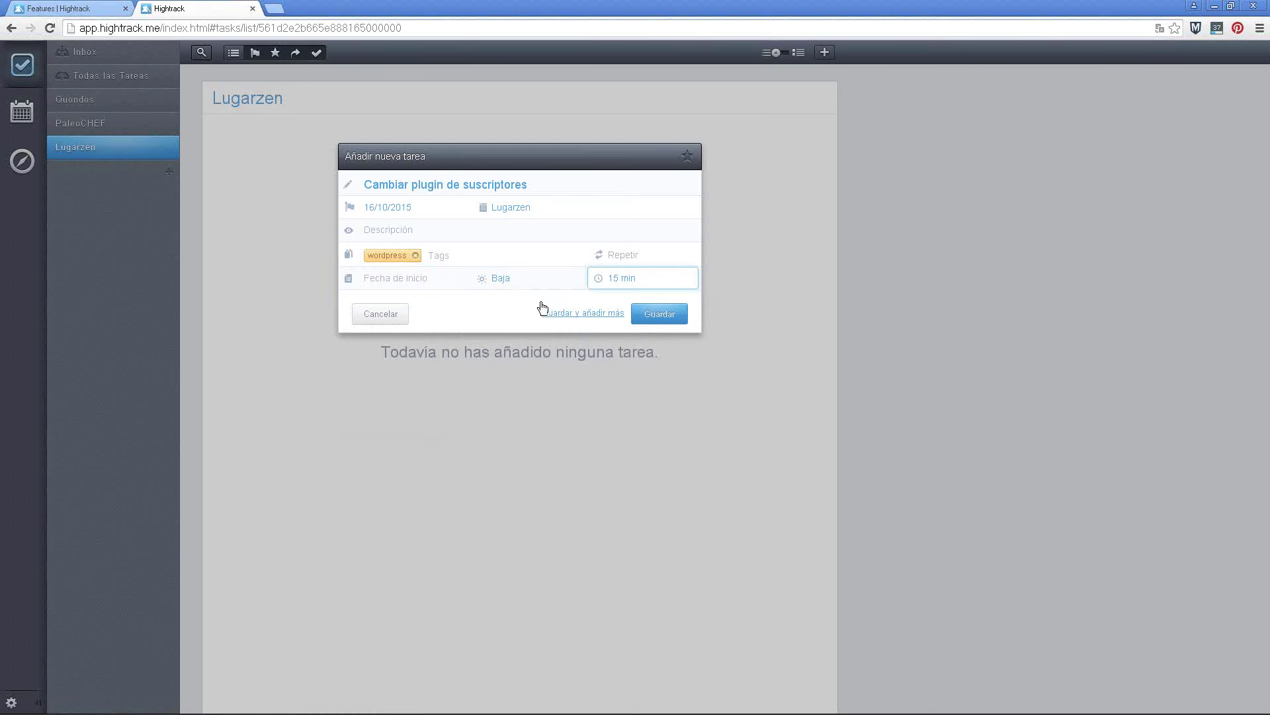
pyautogui.click(687, 159)
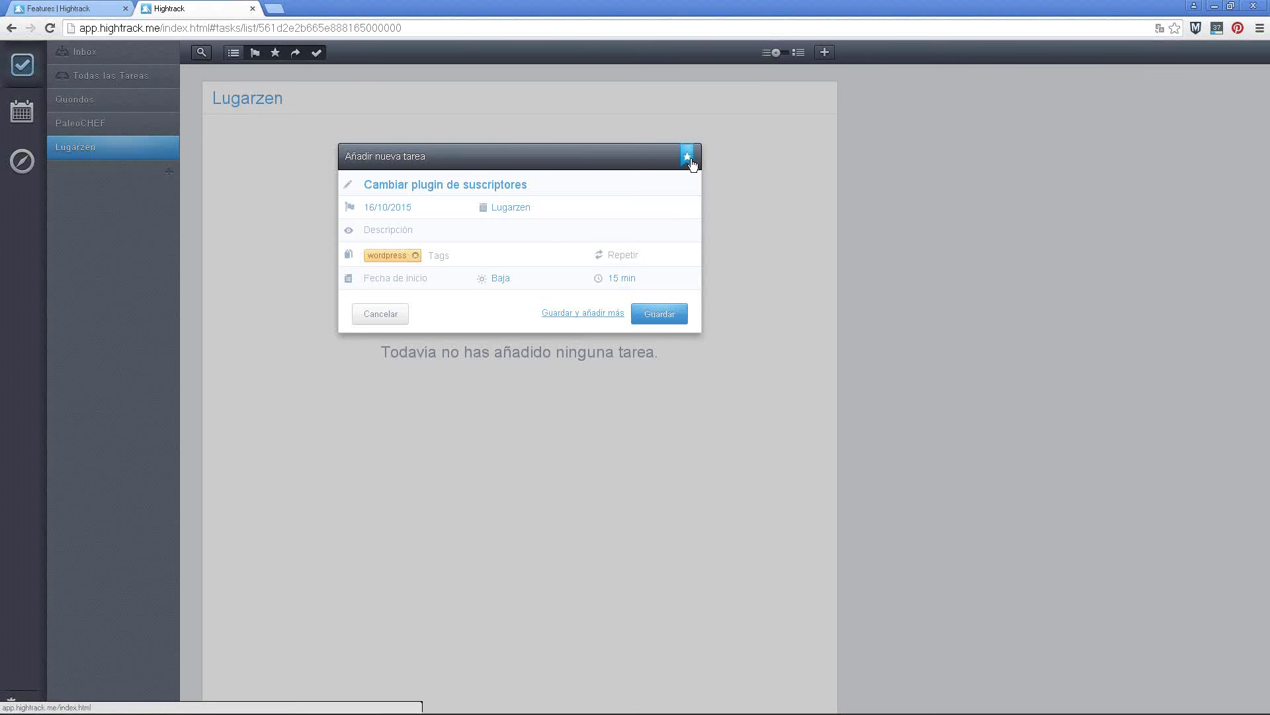
pyautogui.click(660, 313)
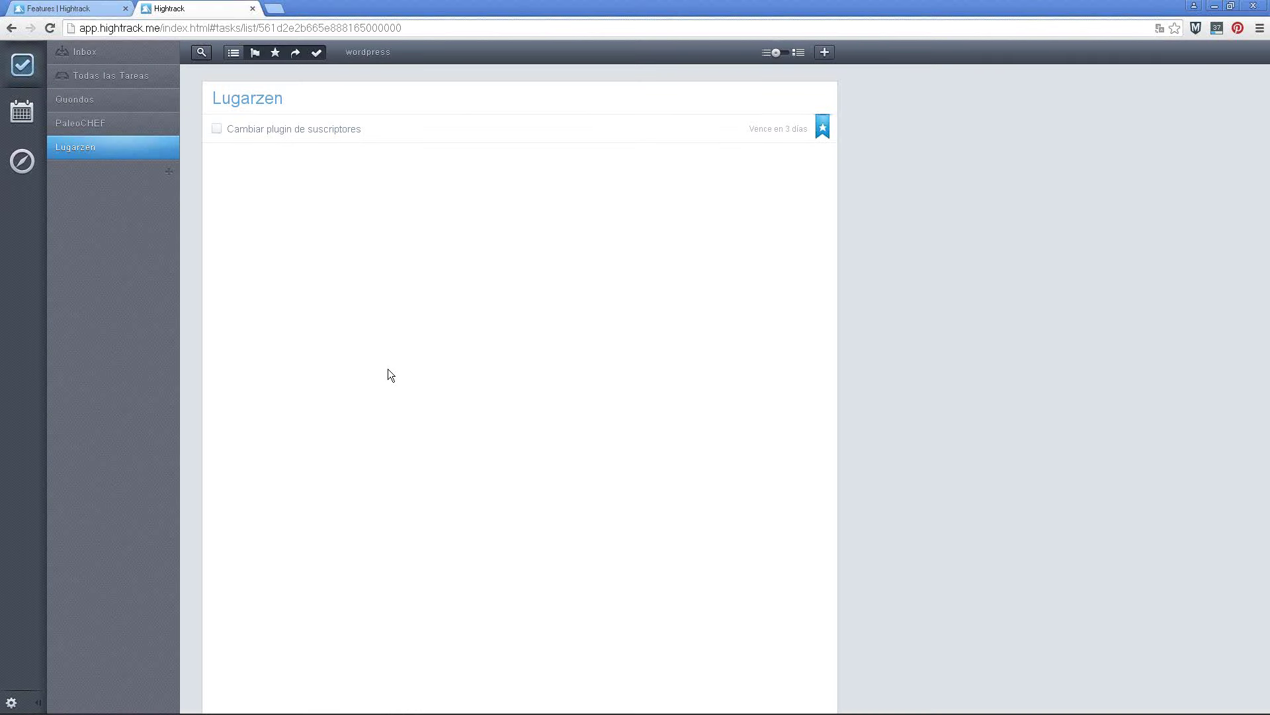
# Add a 'Newsletter' task to PaleoCHEF due 16/10/2015, repeating every week
pyautogui.click(120, 101)
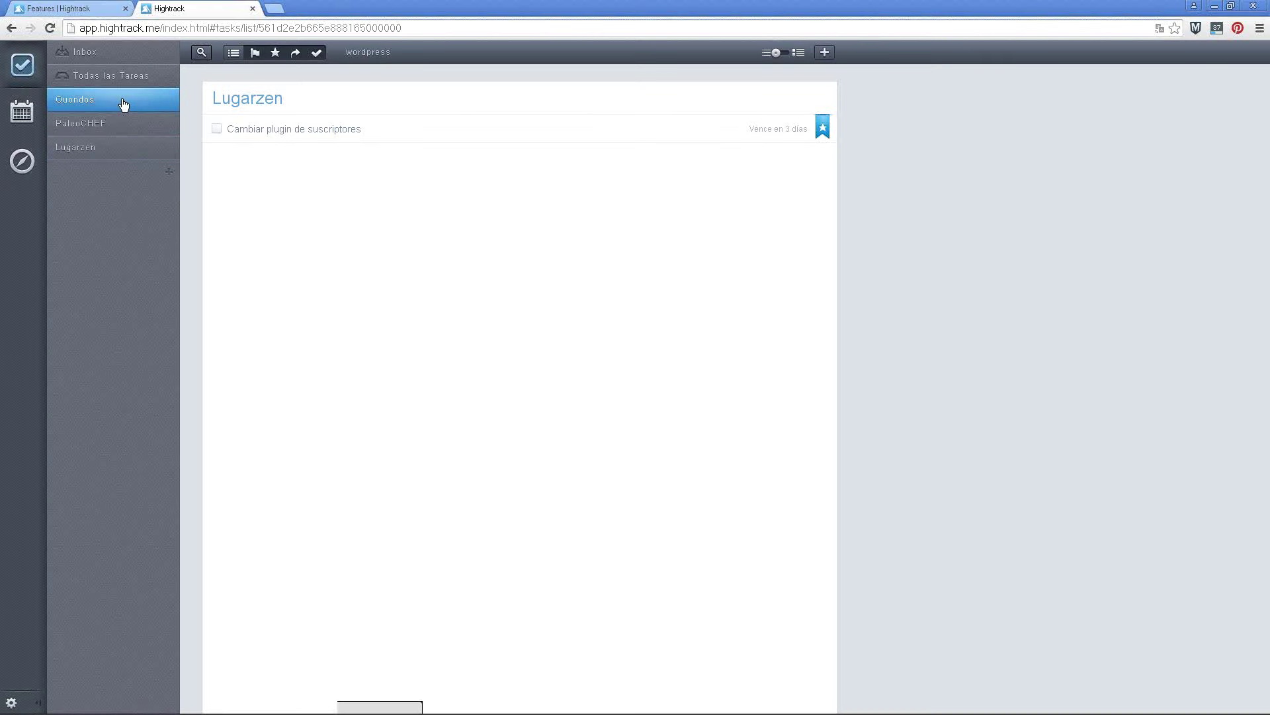
pyautogui.click(124, 127)
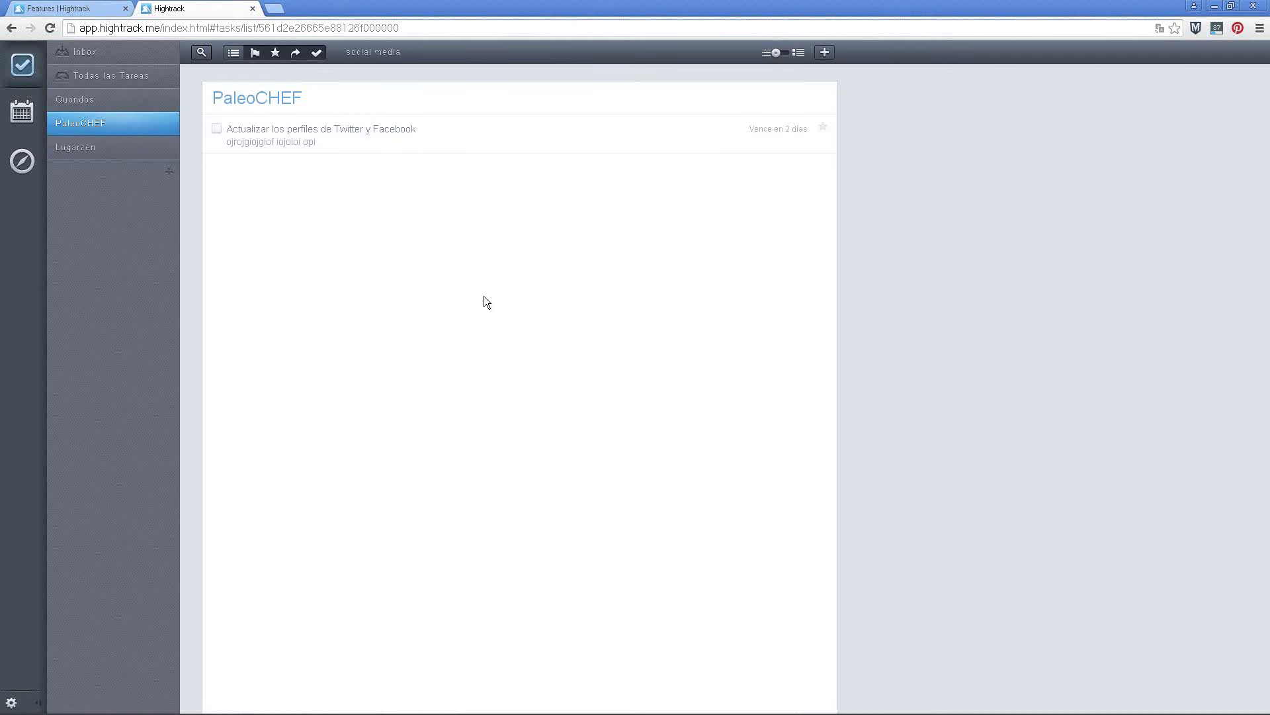
pyautogui.write('n')
pyautogui.write('Ne')
pyautogui.write('wsletter')
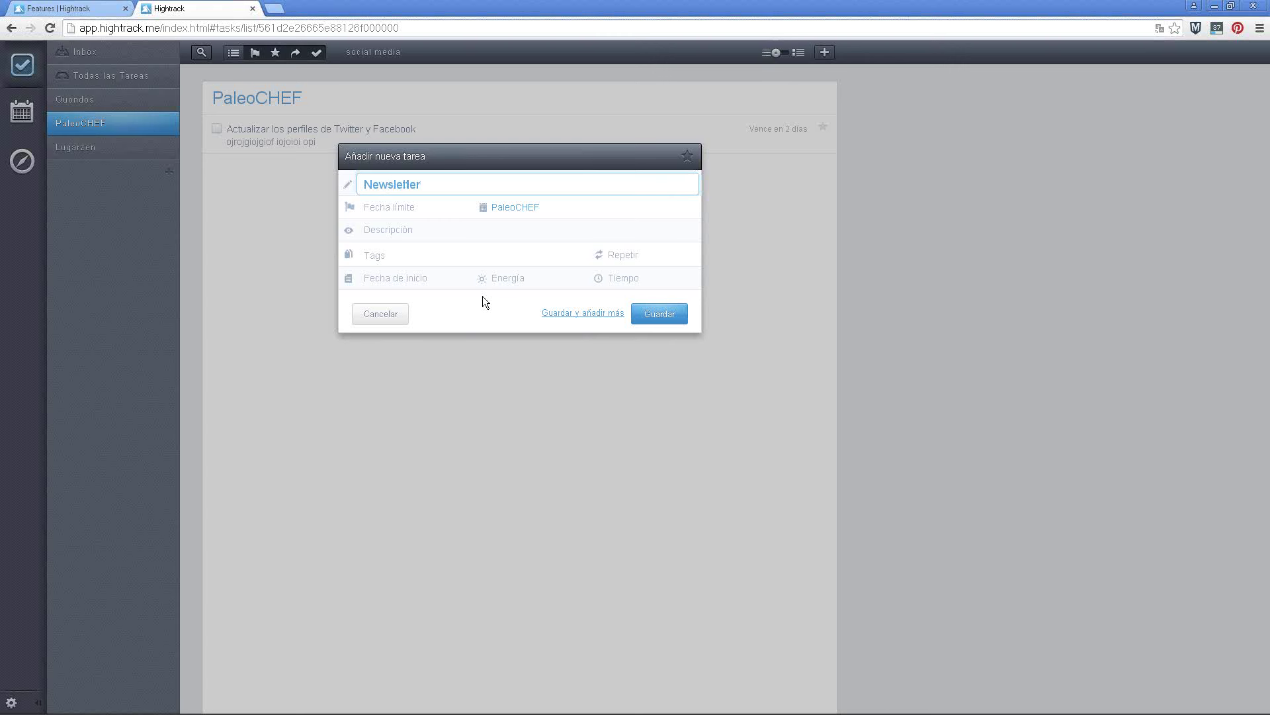
pyautogui.click(410, 206)
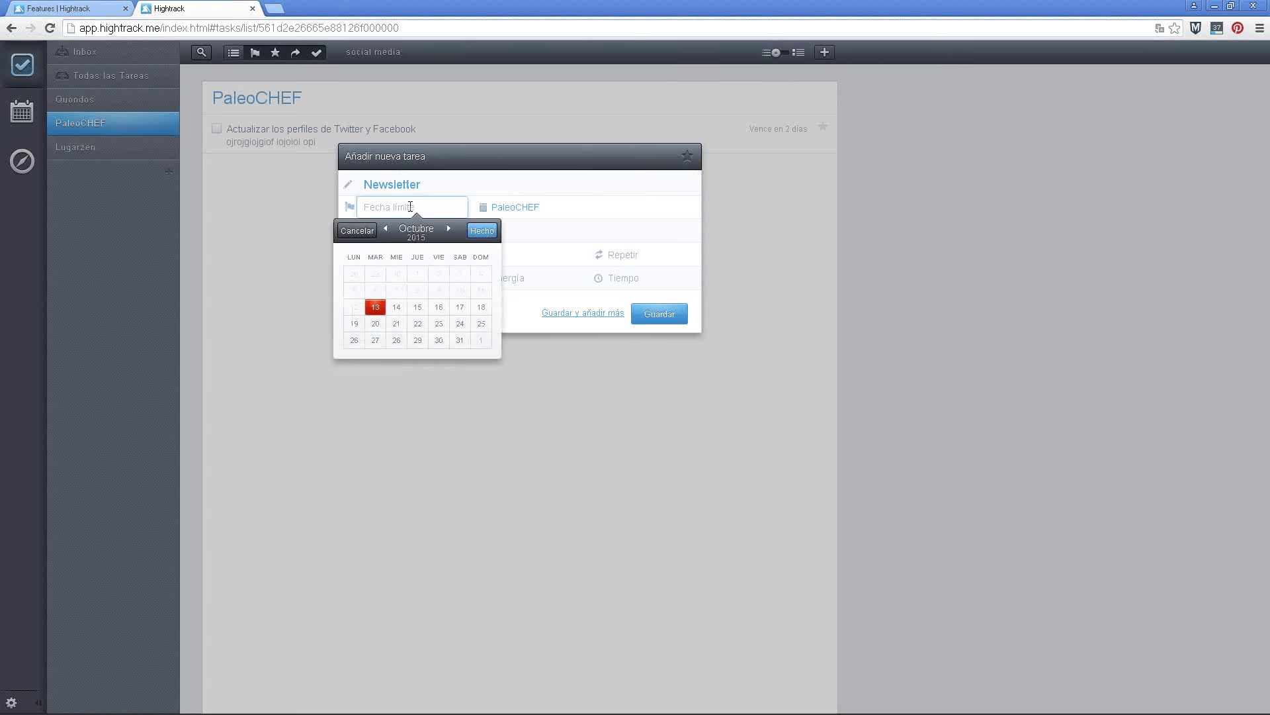
pyautogui.click(440, 308)
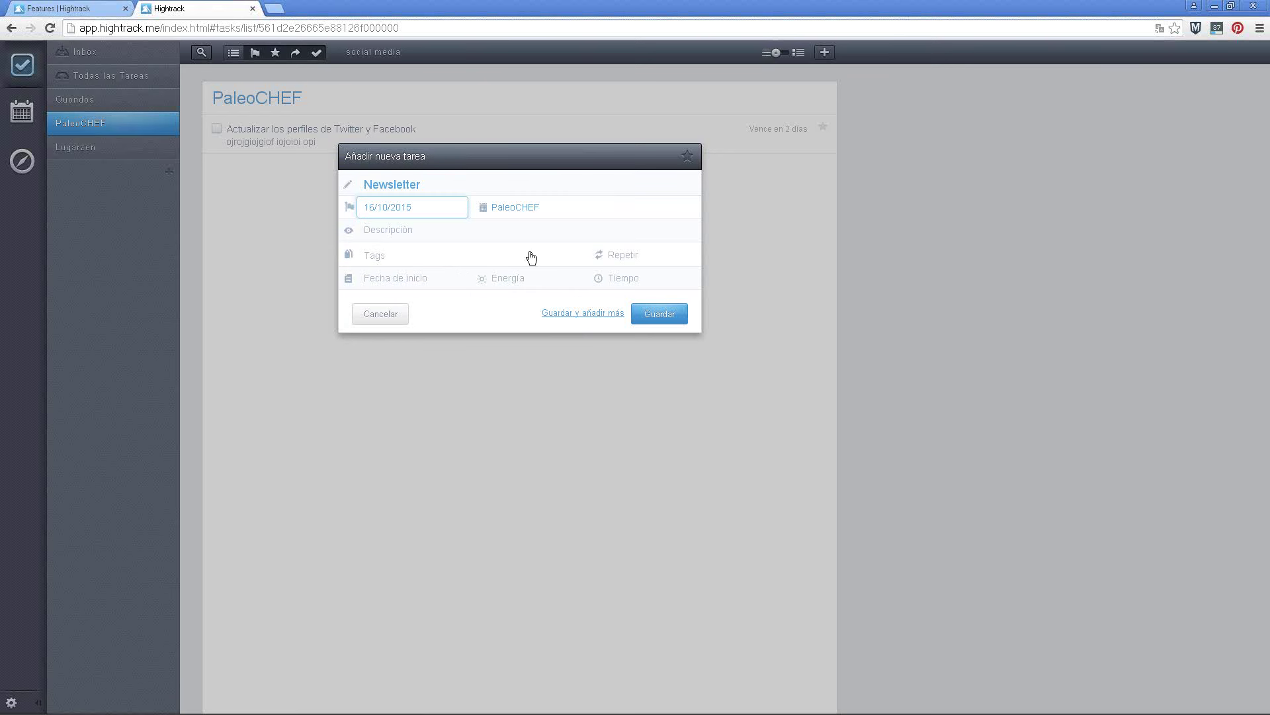
pyautogui.click(622, 258)
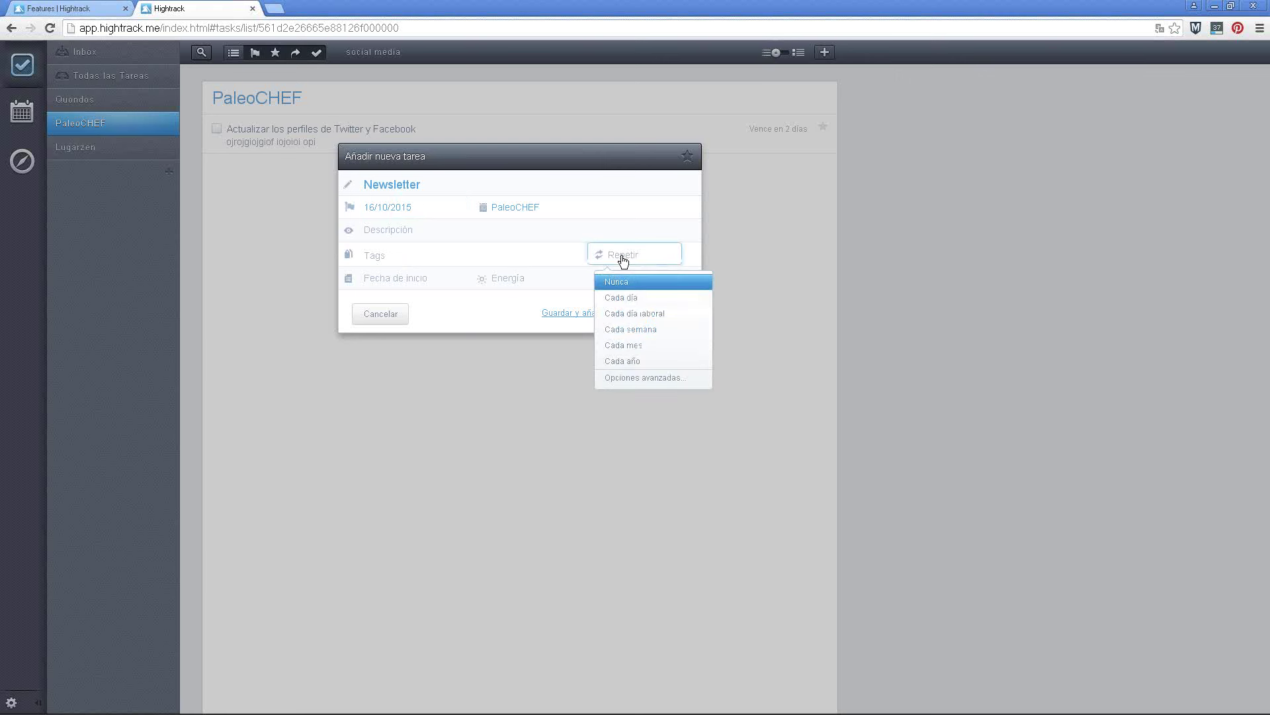
pyautogui.click(632, 330)
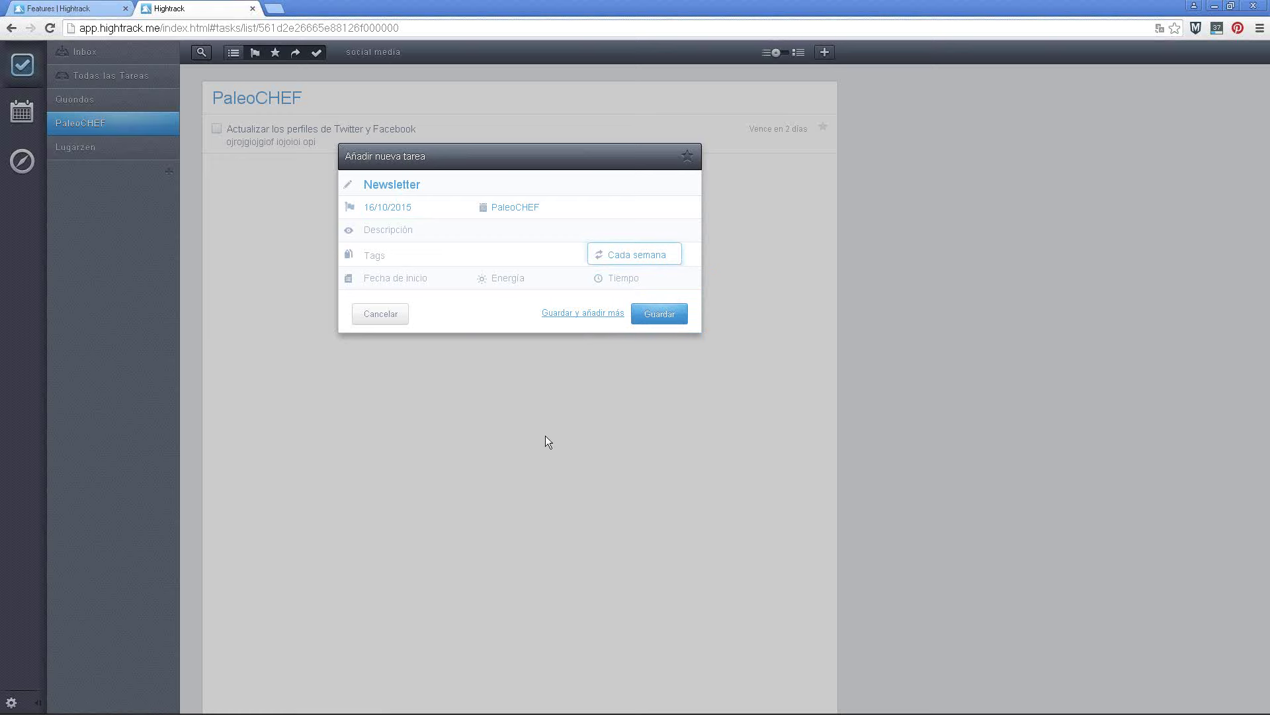
pyautogui.click(657, 315)
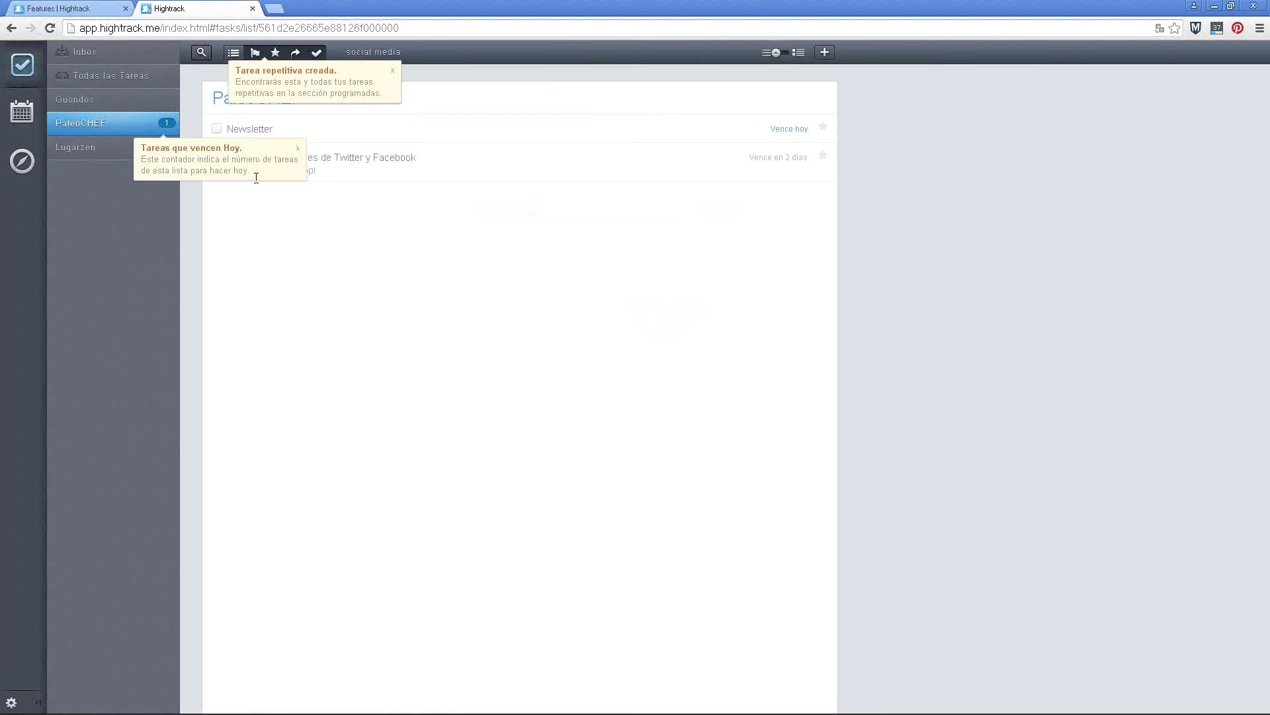
# Dismiss the 'Tareas que vencen Hoy' hint and show the Newsletter task's Editar, Hoy, Borrar, Mañana actions
pyautogui.click(298, 150)
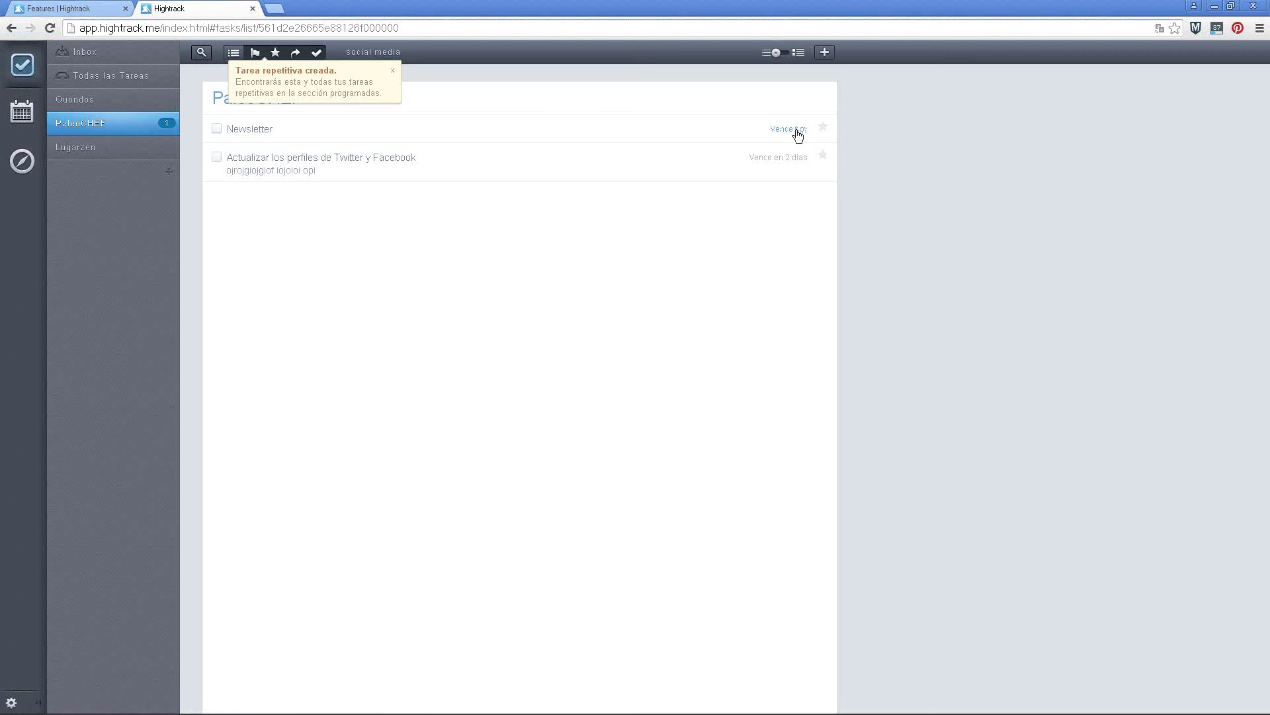
pyautogui.moveTo(243, 133)
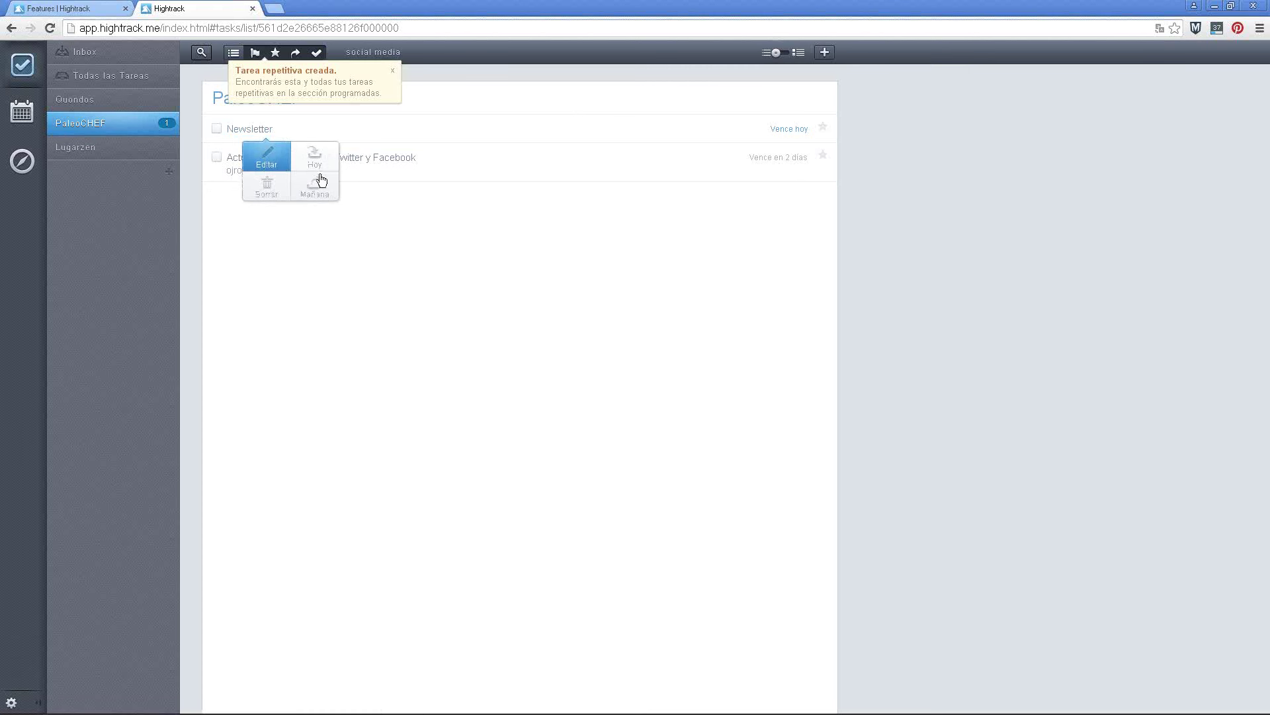
# Make the Newsletter task repeat weekly on Fridays (VIE), save it, and confirm the repeating-task change
pyautogui.click(268, 159)
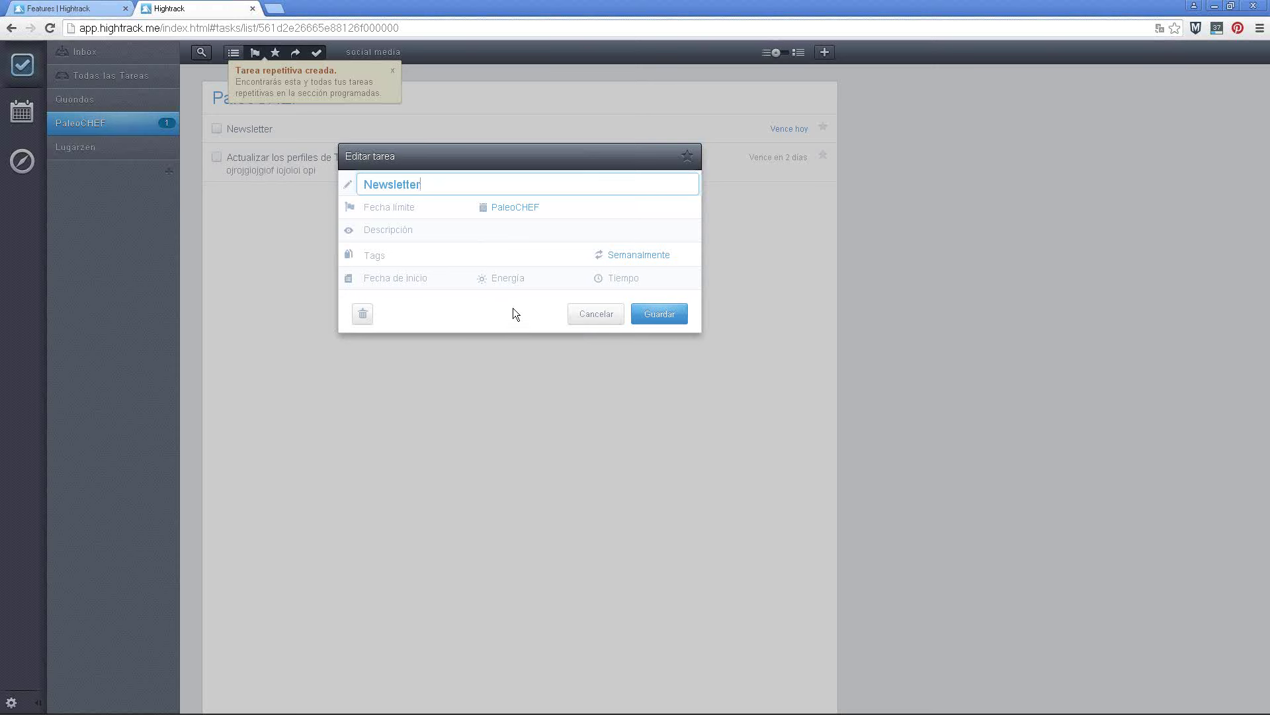
pyautogui.click(417, 206)
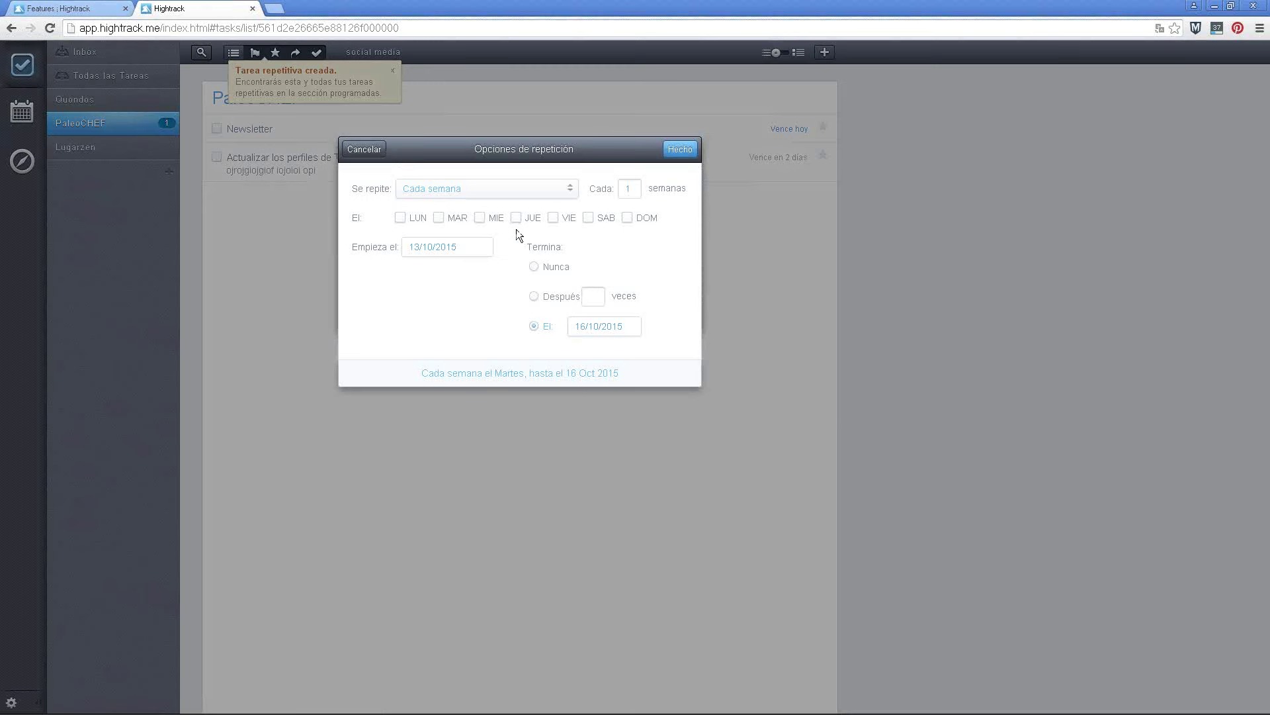
pyautogui.click(553, 217)
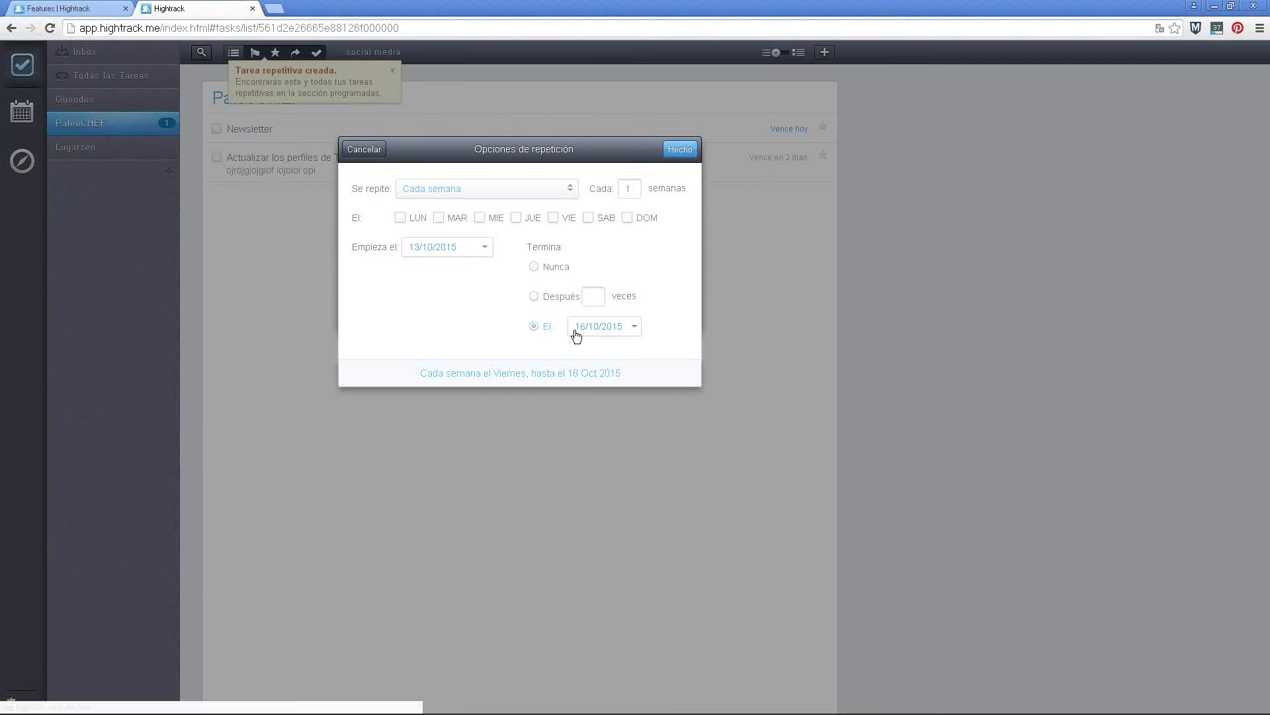
pyautogui.click(682, 152)
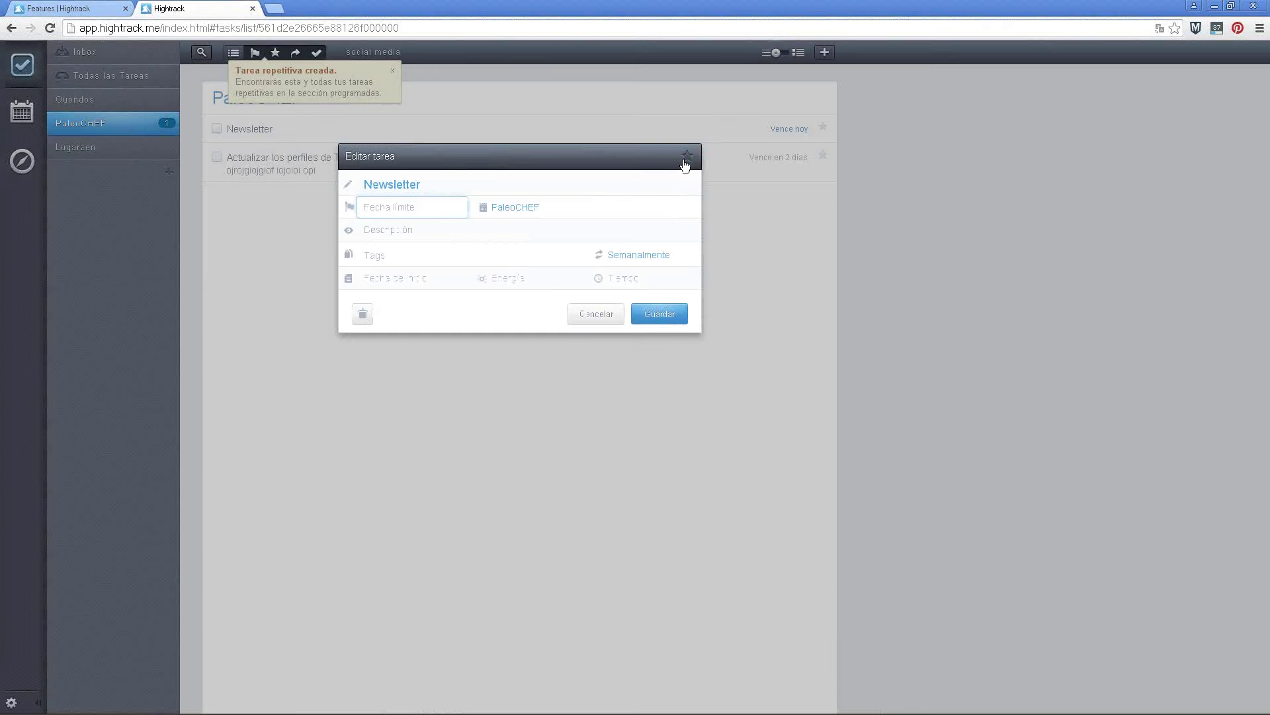
pyautogui.click(657, 315)
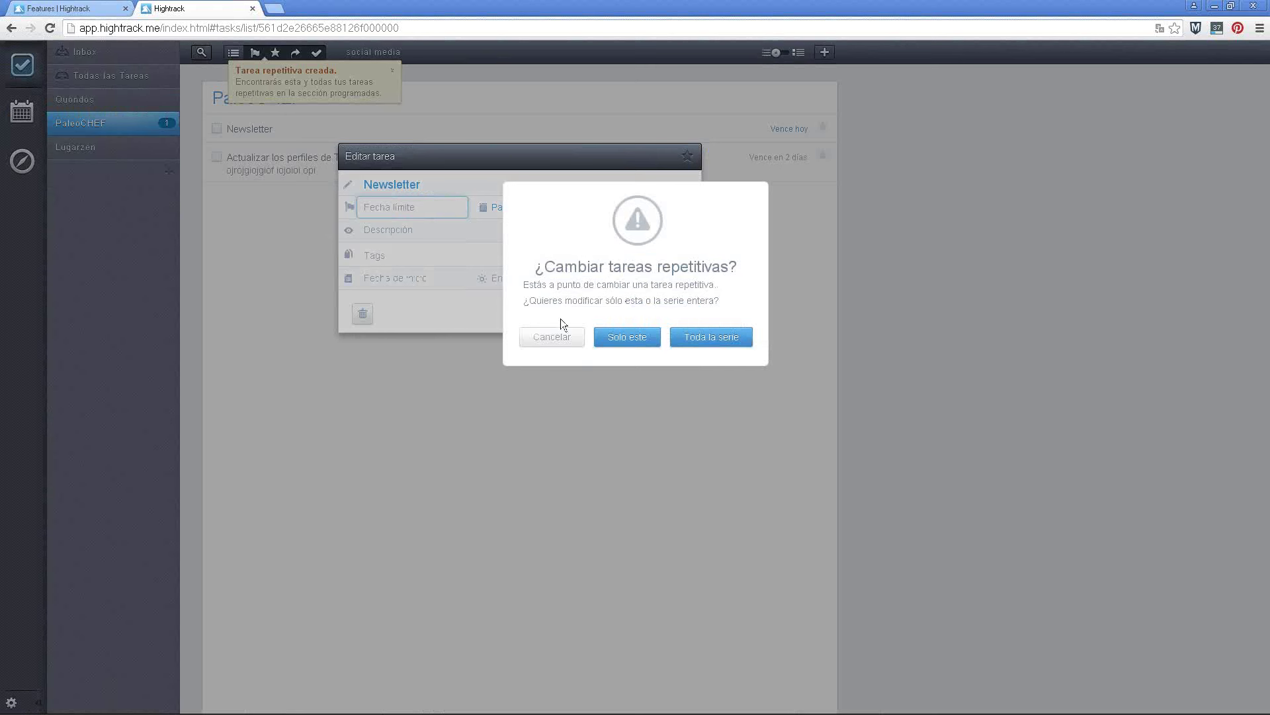
pyautogui.click(719, 342)
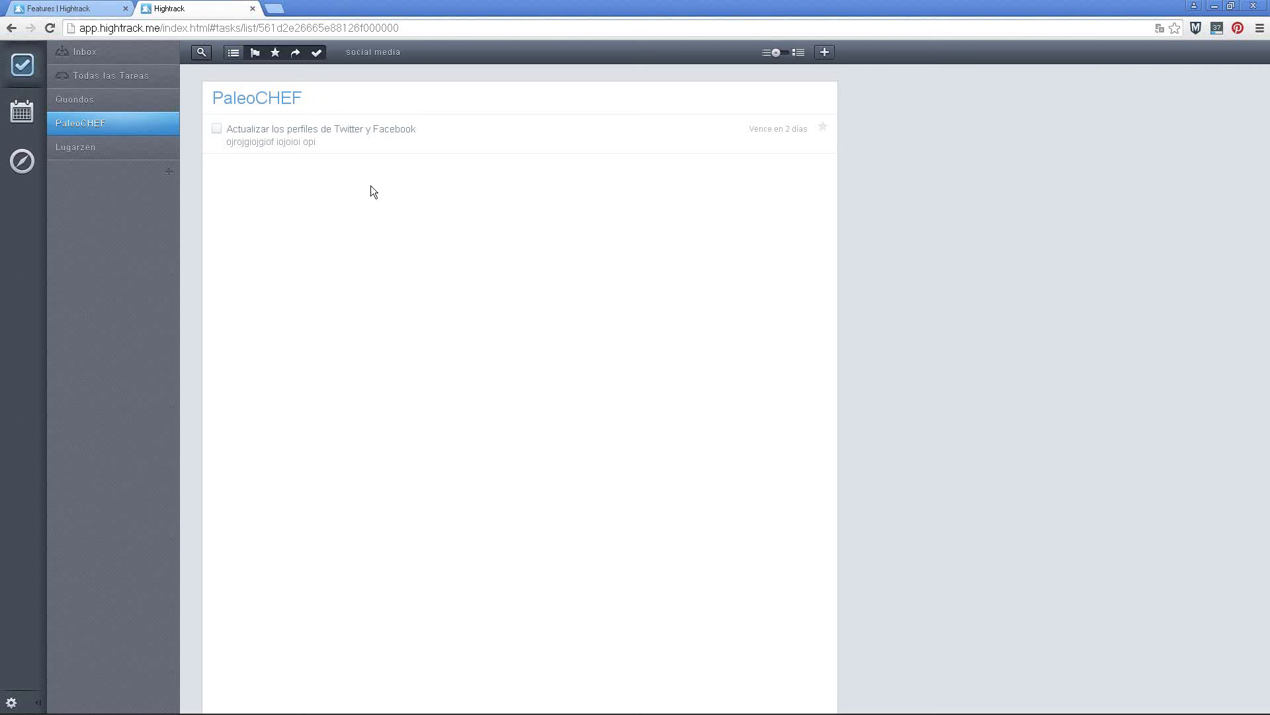
# Make the PaleoCHEF social-media task due today and the Quondos call task due tomorrow, then view Lugarzen
pyautogui.click(374, 137)
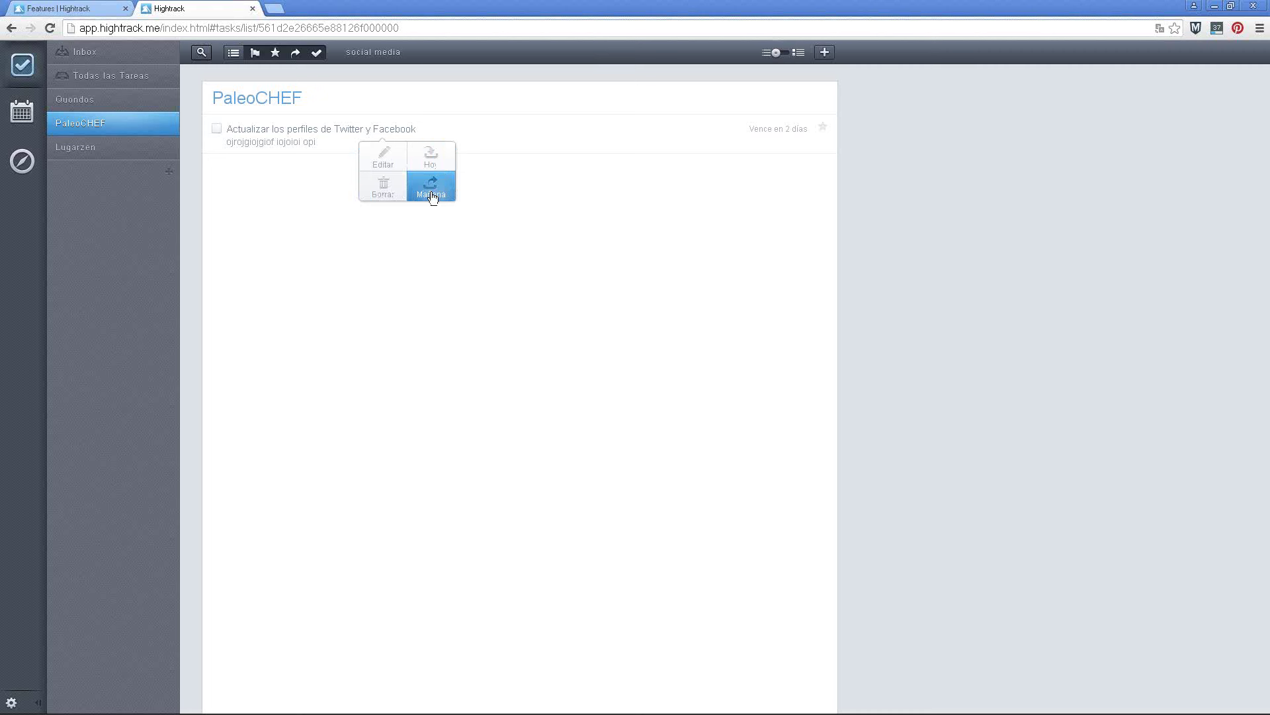
pyautogui.click(434, 157)
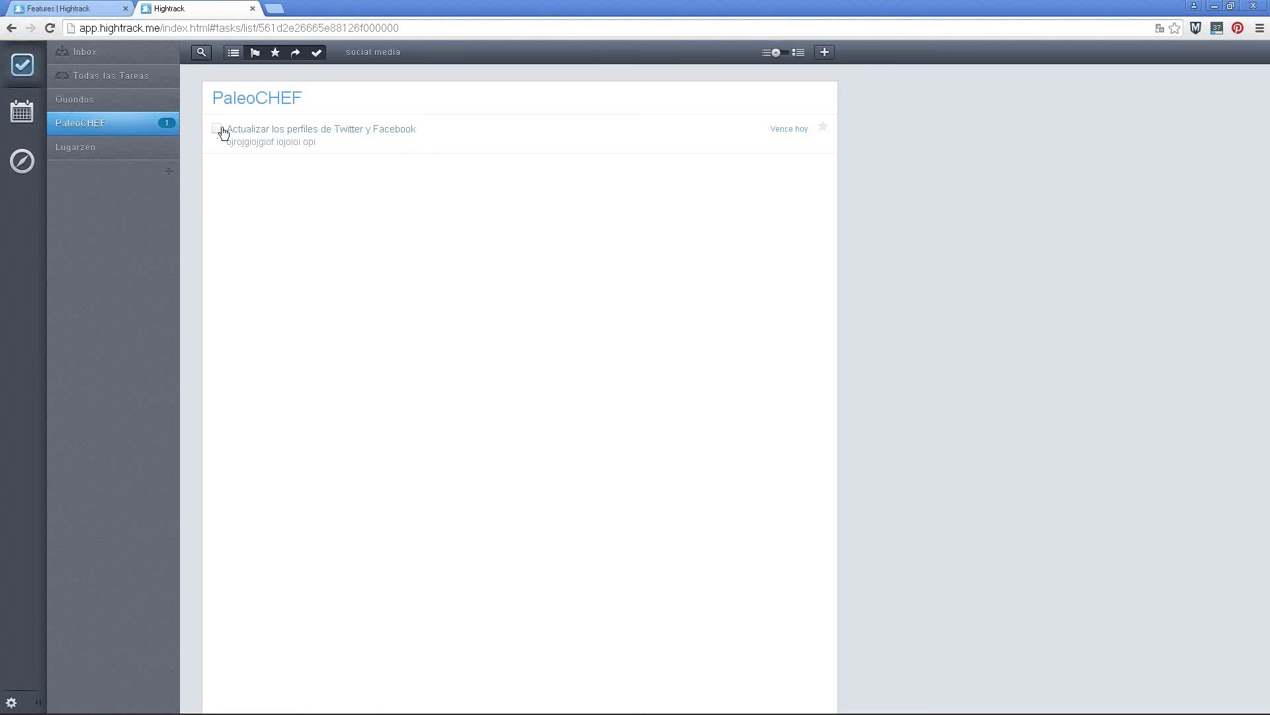
pyautogui.click(147, 108)
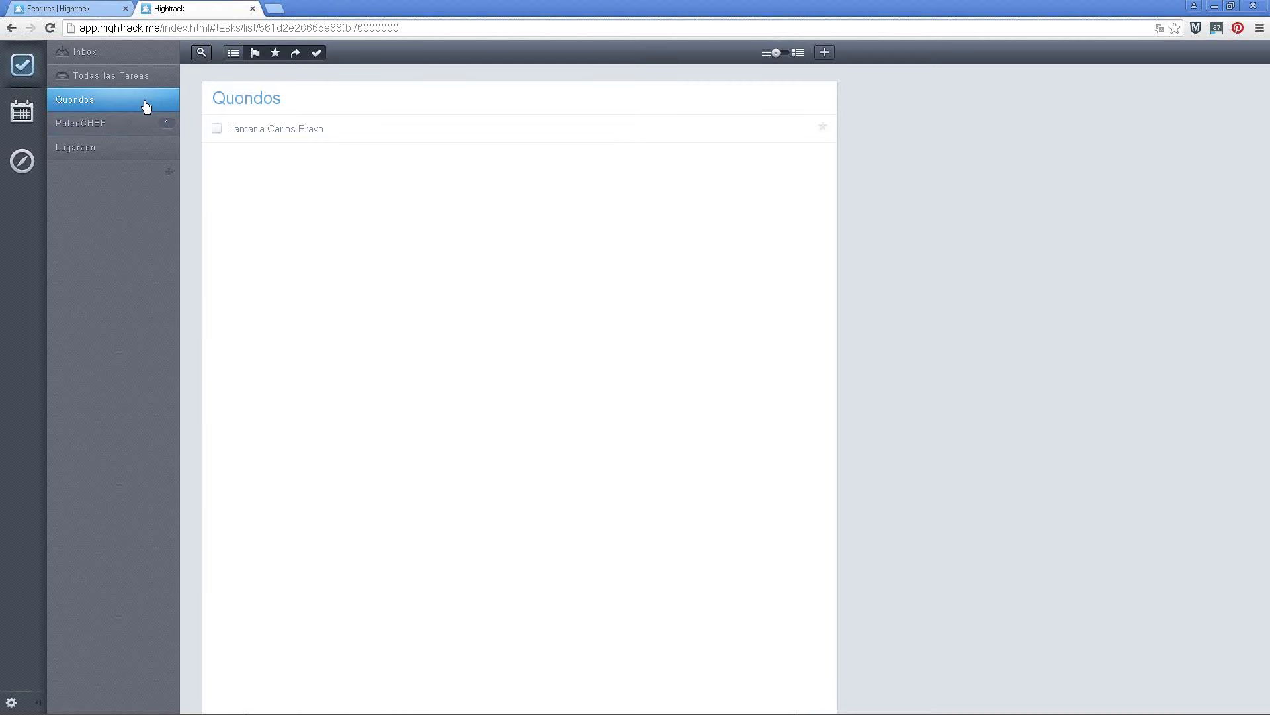
pyautogui.click(297, 133)
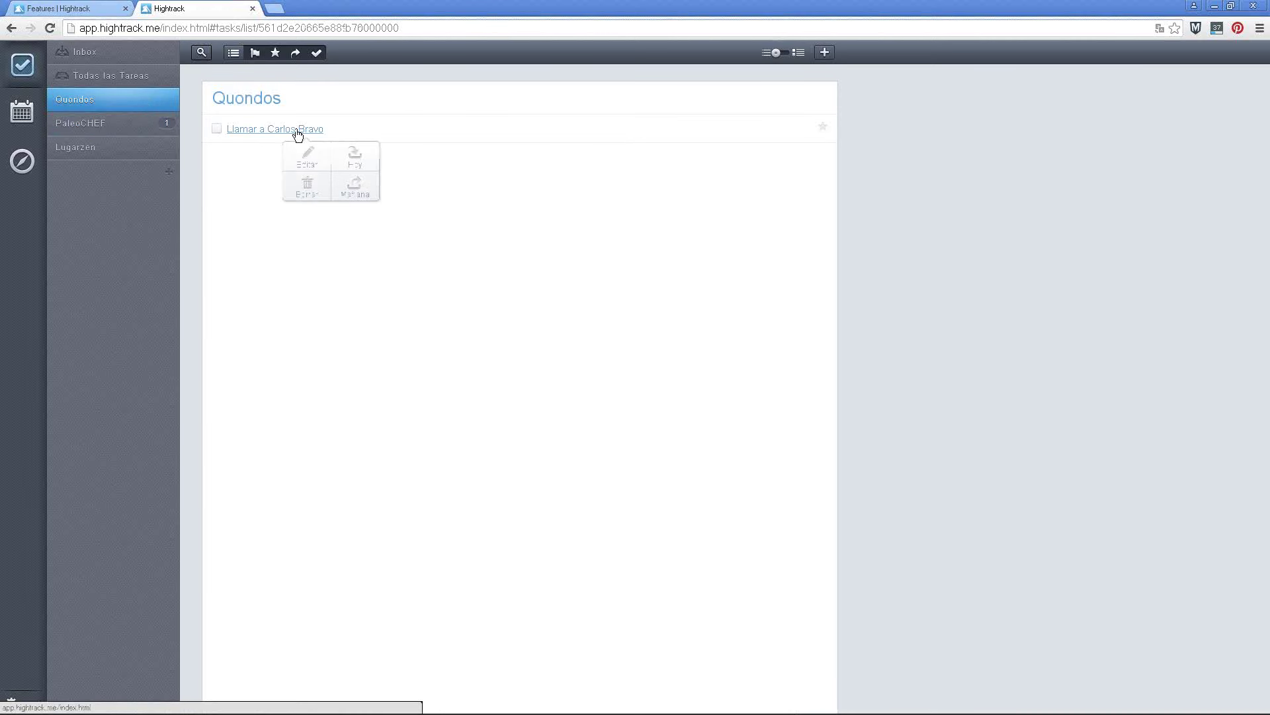
pyautogui.click(357, 189)
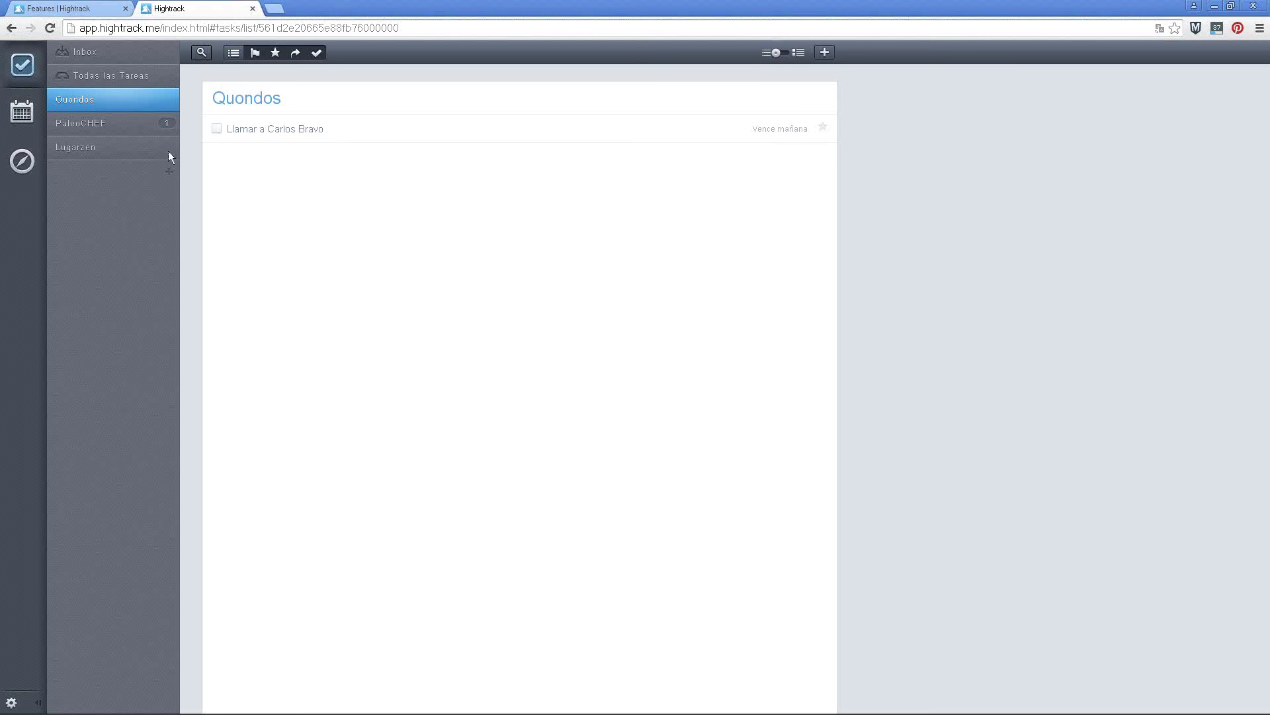
pyautogui.click(120, 149)
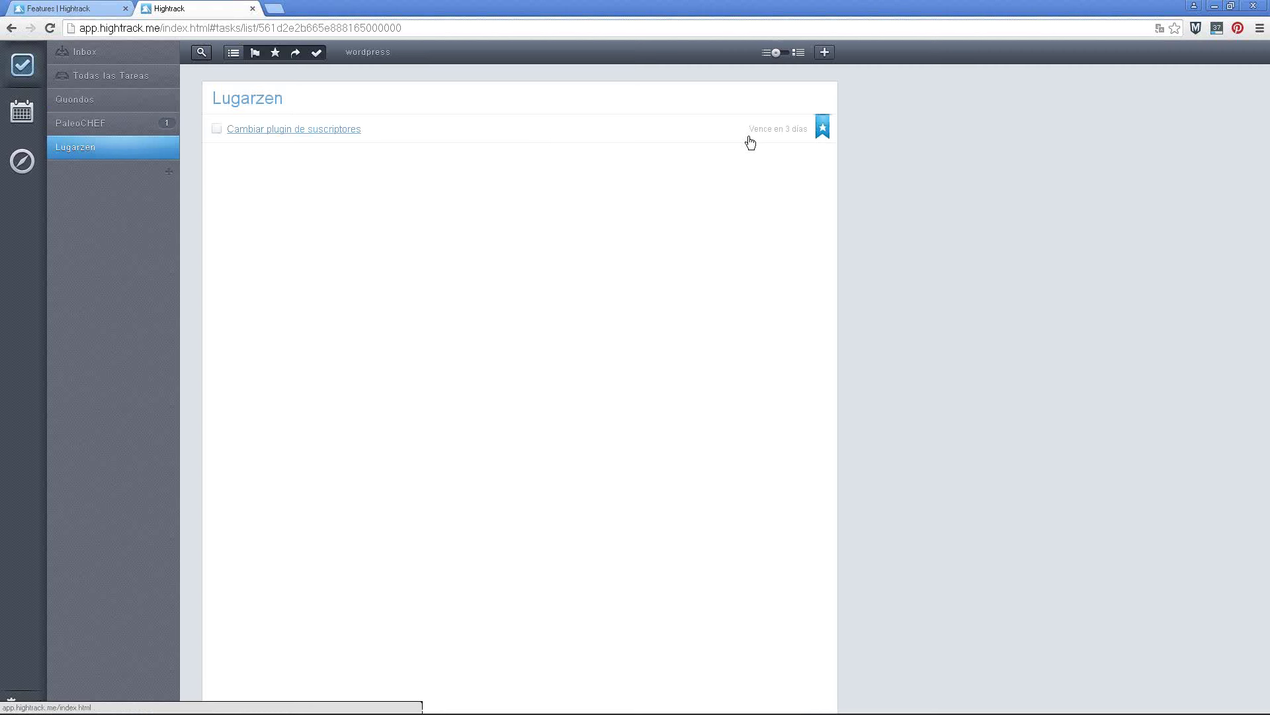
# Star 'Cambiar plugin de suscriptores' as a favourite, then switch to the Quondos list
pyautogui.click(825, 128)
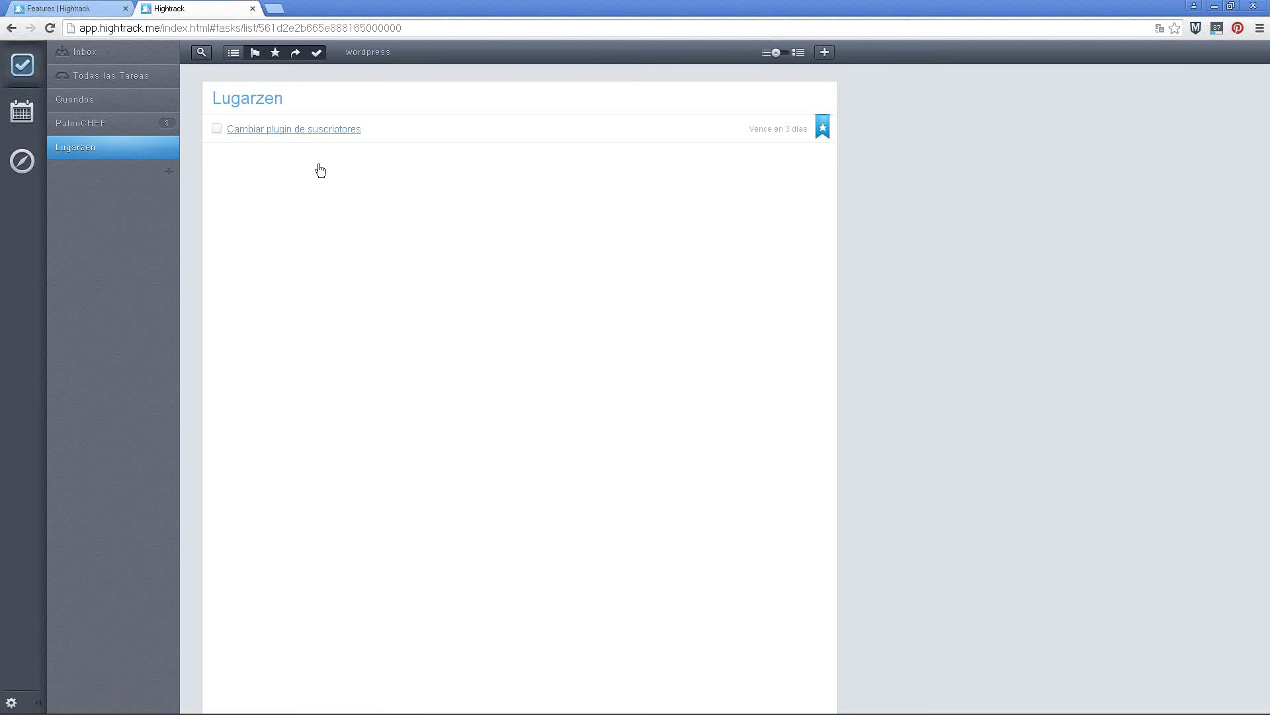
pyautogui.click(368, 53)
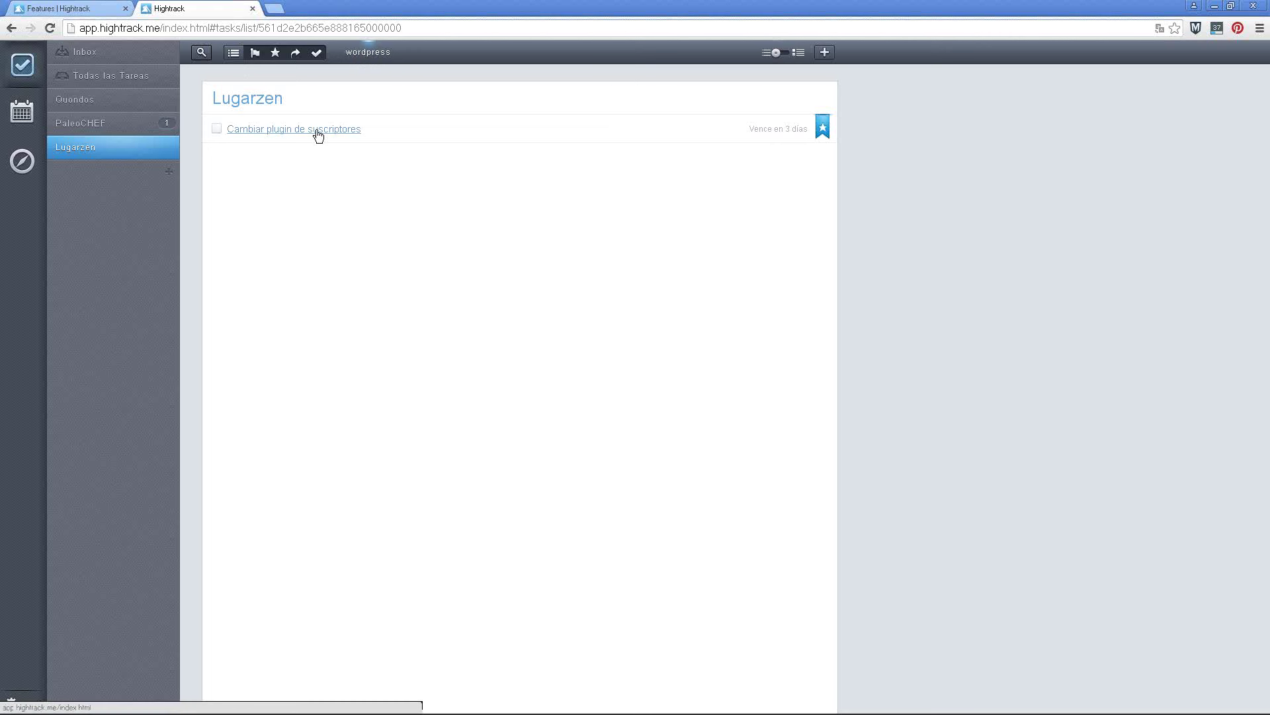
pyautogui.click(105, 106)
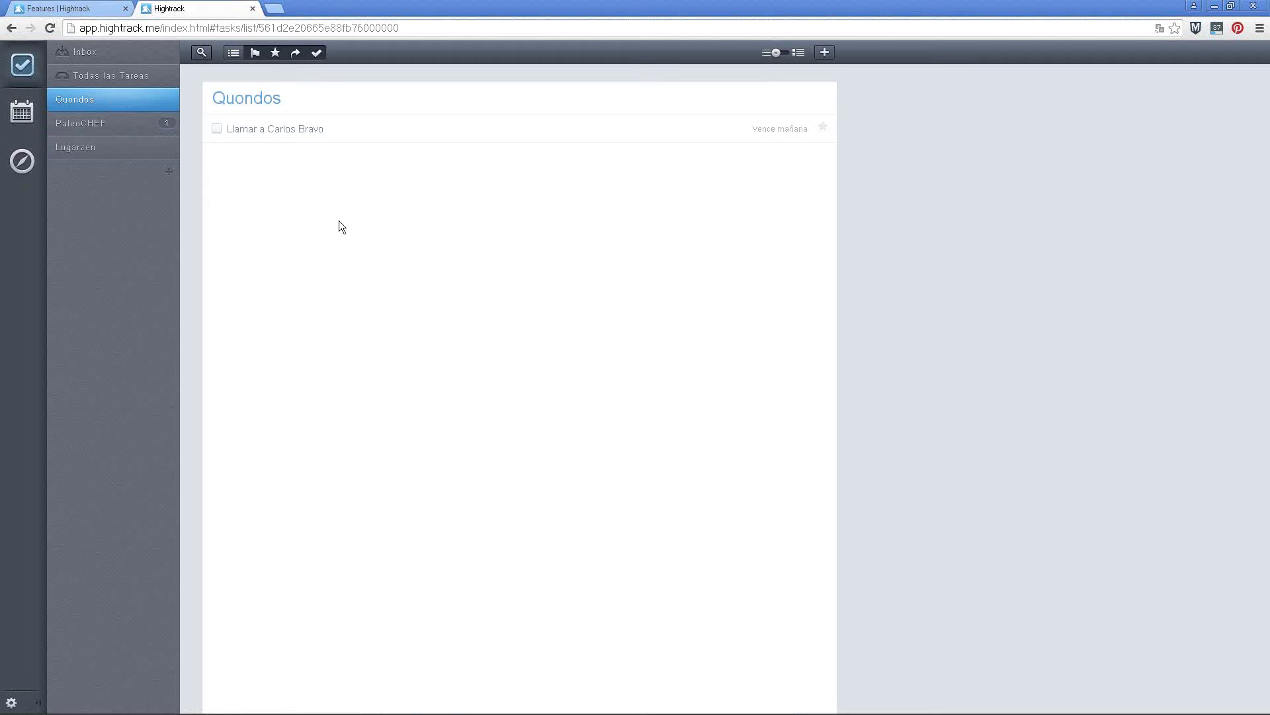
# Create the Quondos task 'Actualizar programa' tagged wordpress, then open the PaleoCHEF list
pyautogui.press('n')
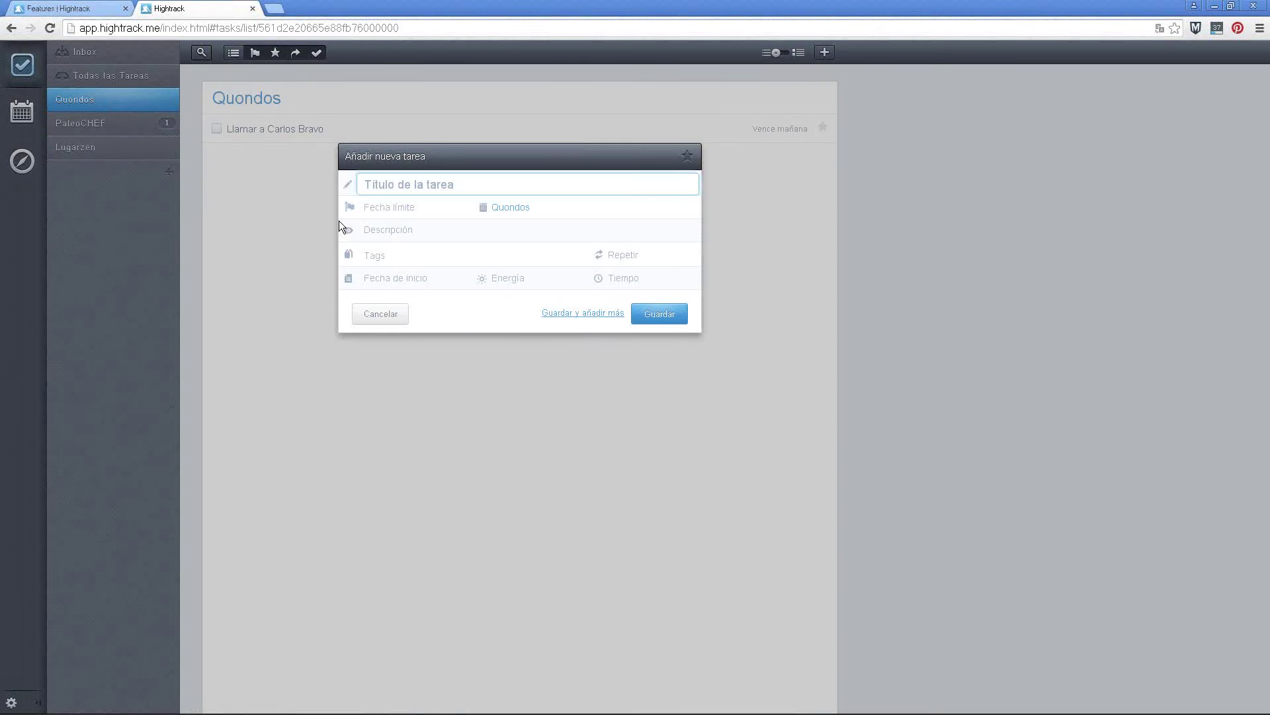
pyautogui.write('Actualizar programa')
pyautogui.press('BackSpace')
pyautogui.press('BackSpace')
pyautogui.write('ama')
pyautogui.click(393, 257)
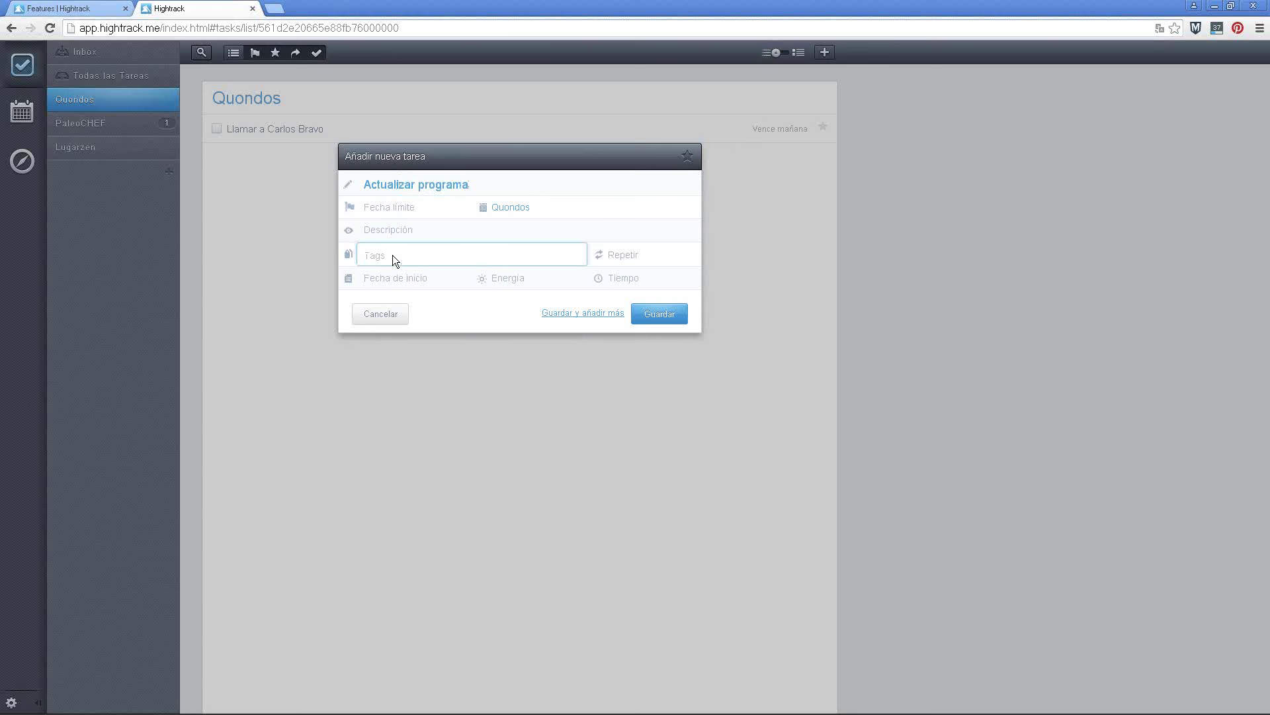
pyautogui.write('wordpress')
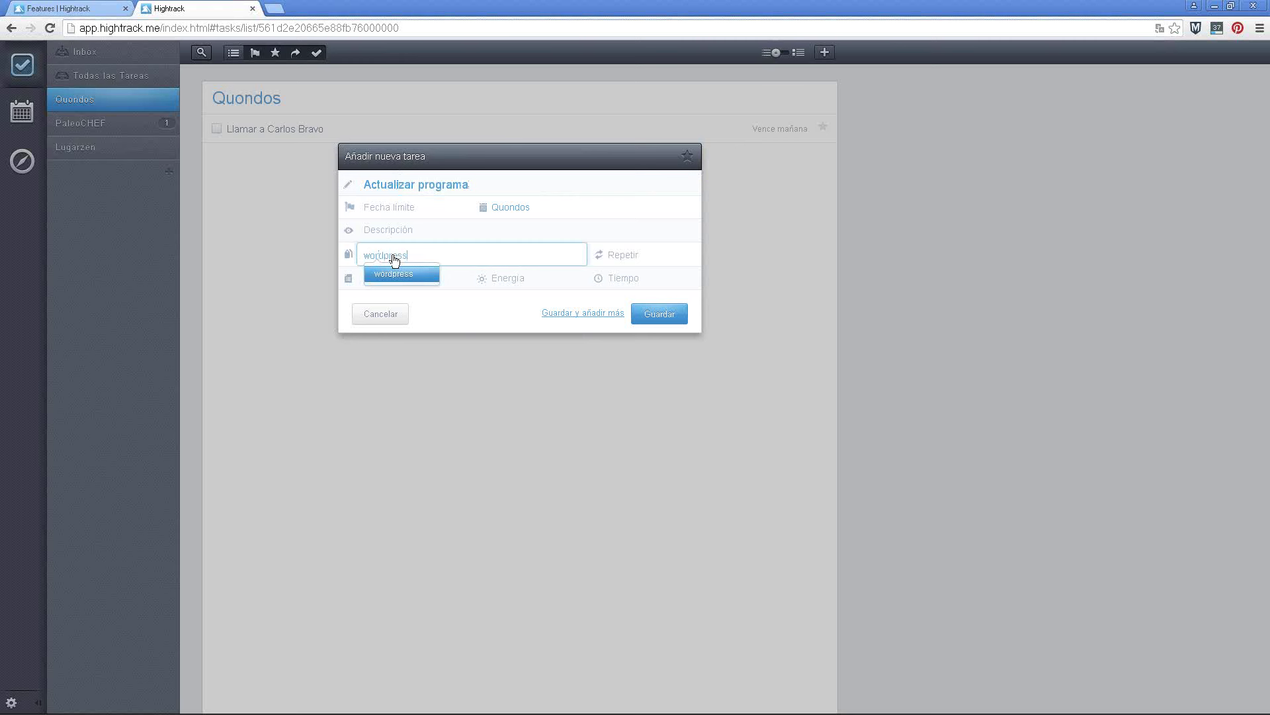
pyautogui.click(400, 274)
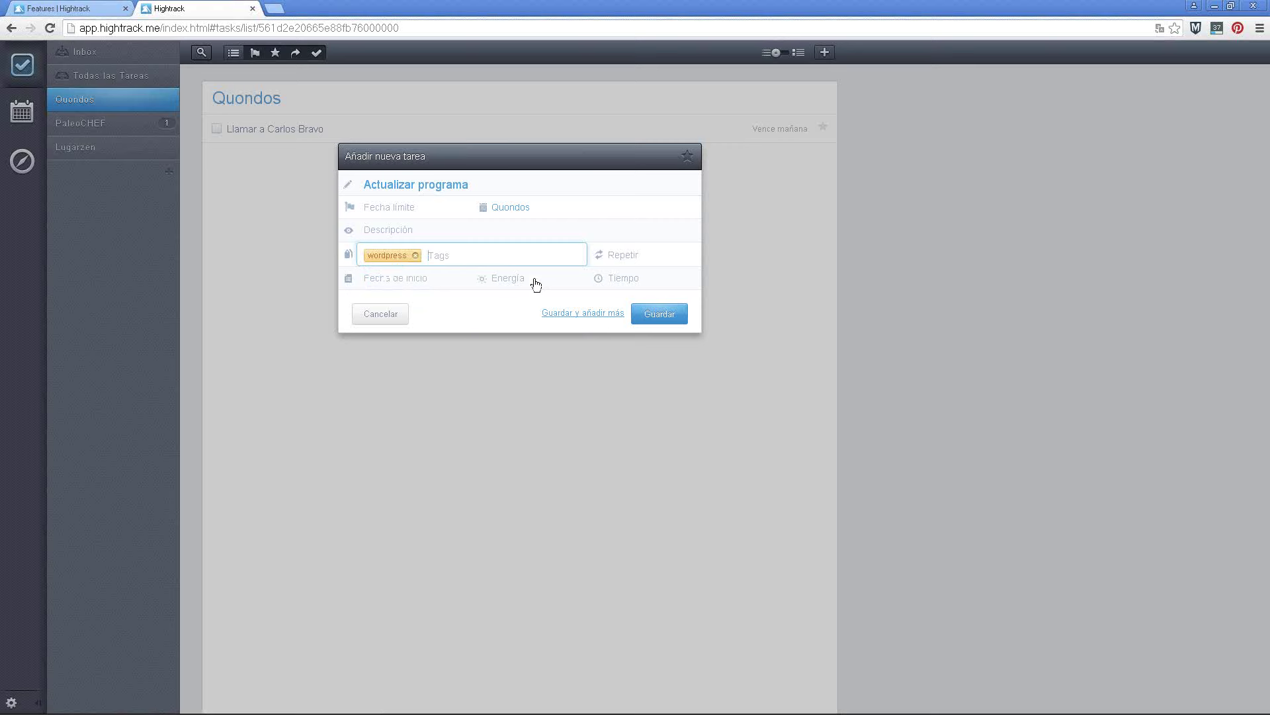
pyautogui.click(649, 319)
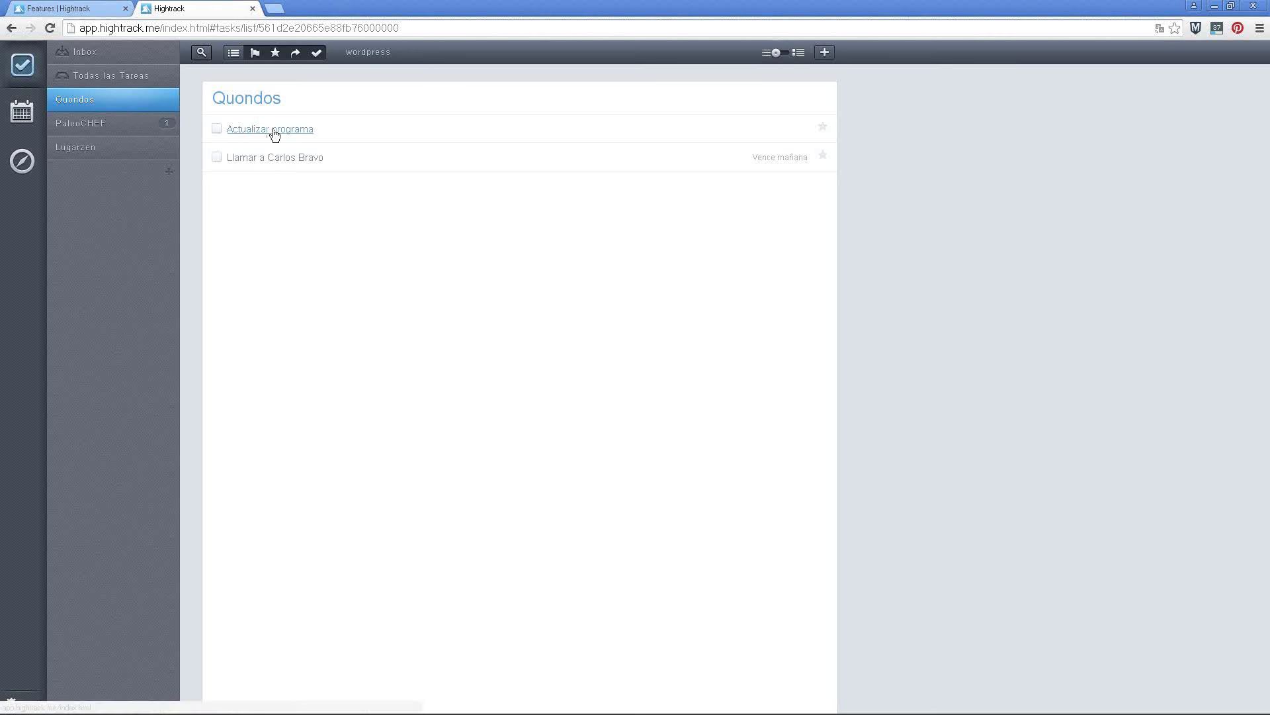
pyautogui.click(99, 125)
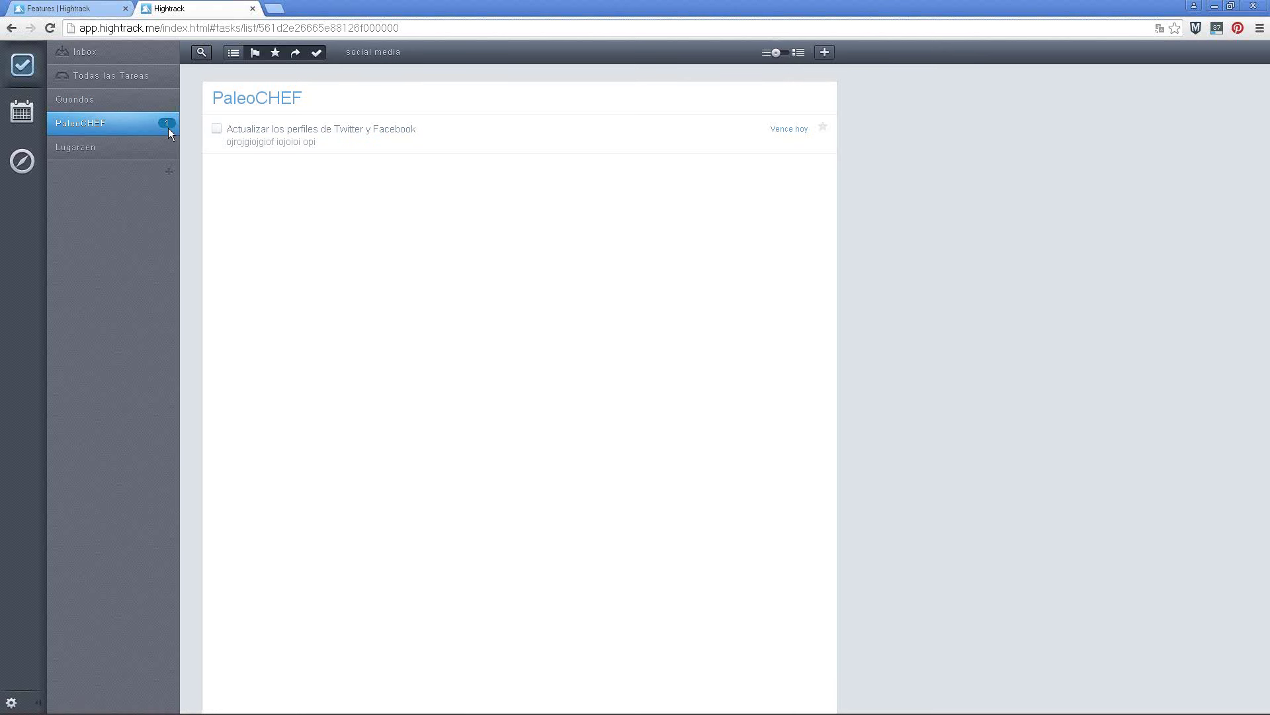
# Filter by the wordpress tag from Lugarzen so Quondos shows only 'Actualizar programa'
pyautogui.click(125, 149)
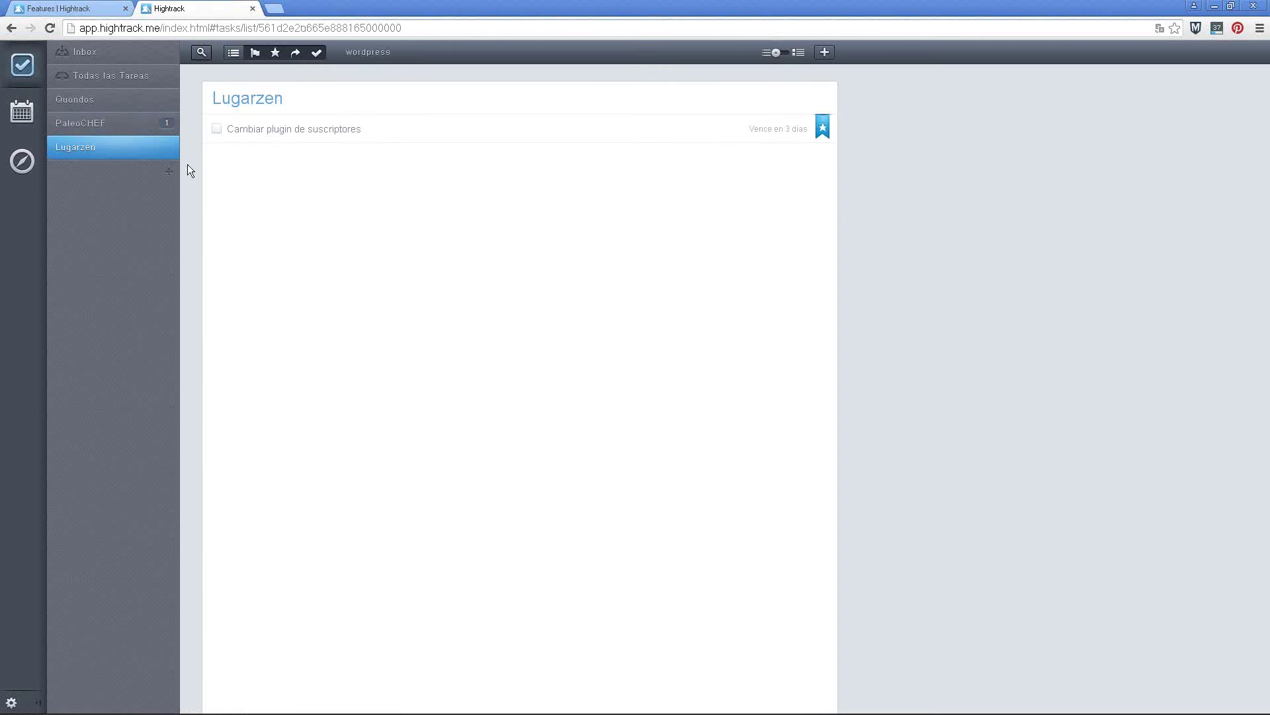
pyautogui.click(377, 56)
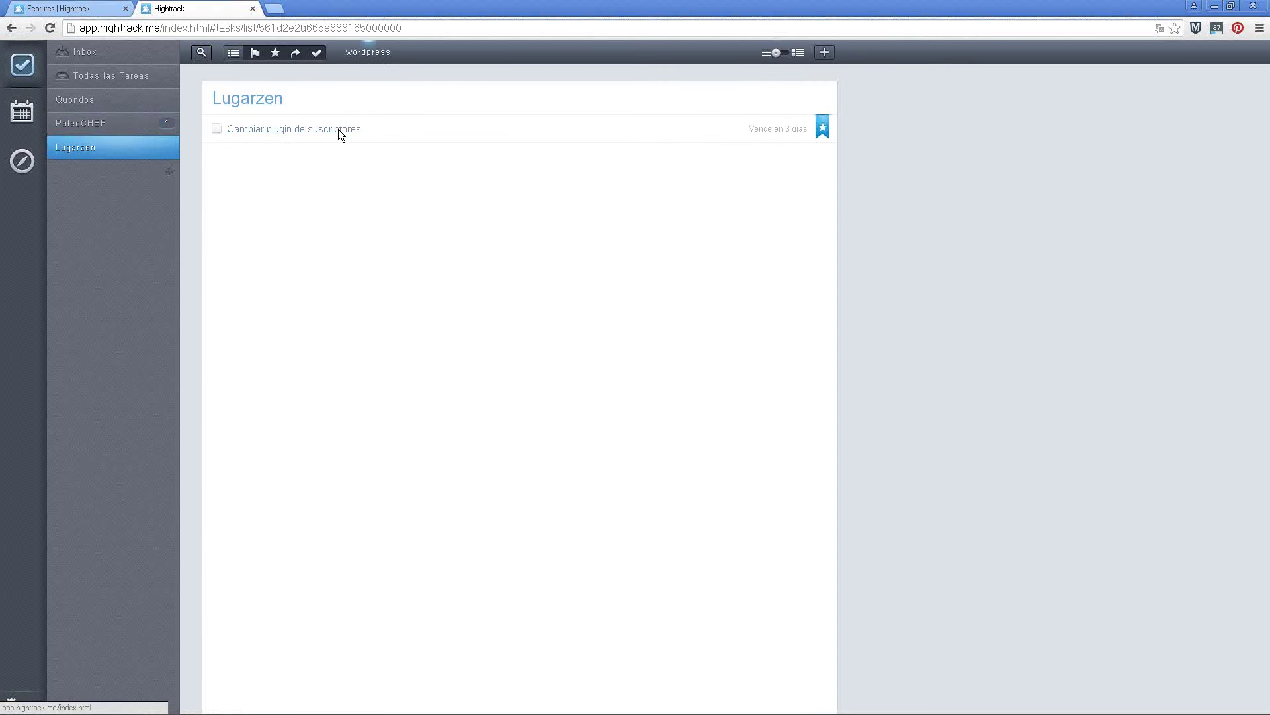
pyautogui.click(99, 104)
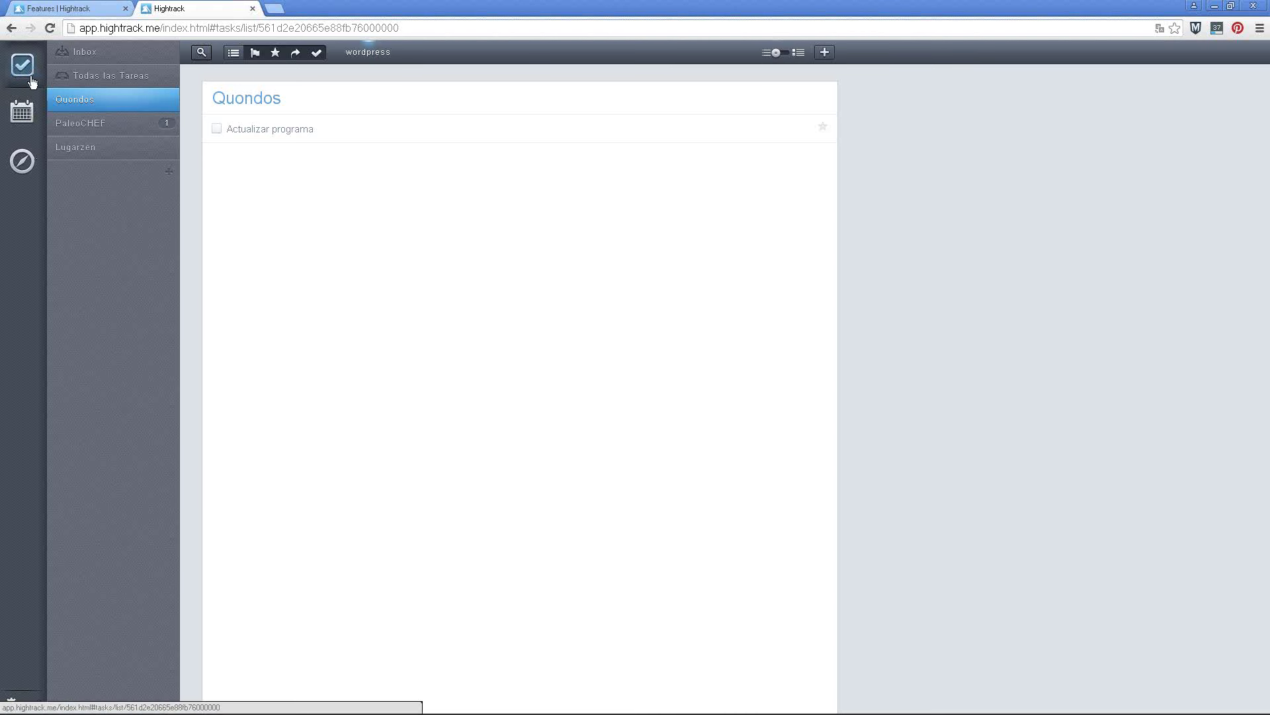
# Review the Hoy track and close its tip, then return to the task lists on Lugarzen
pyautogui.click(22, 167)
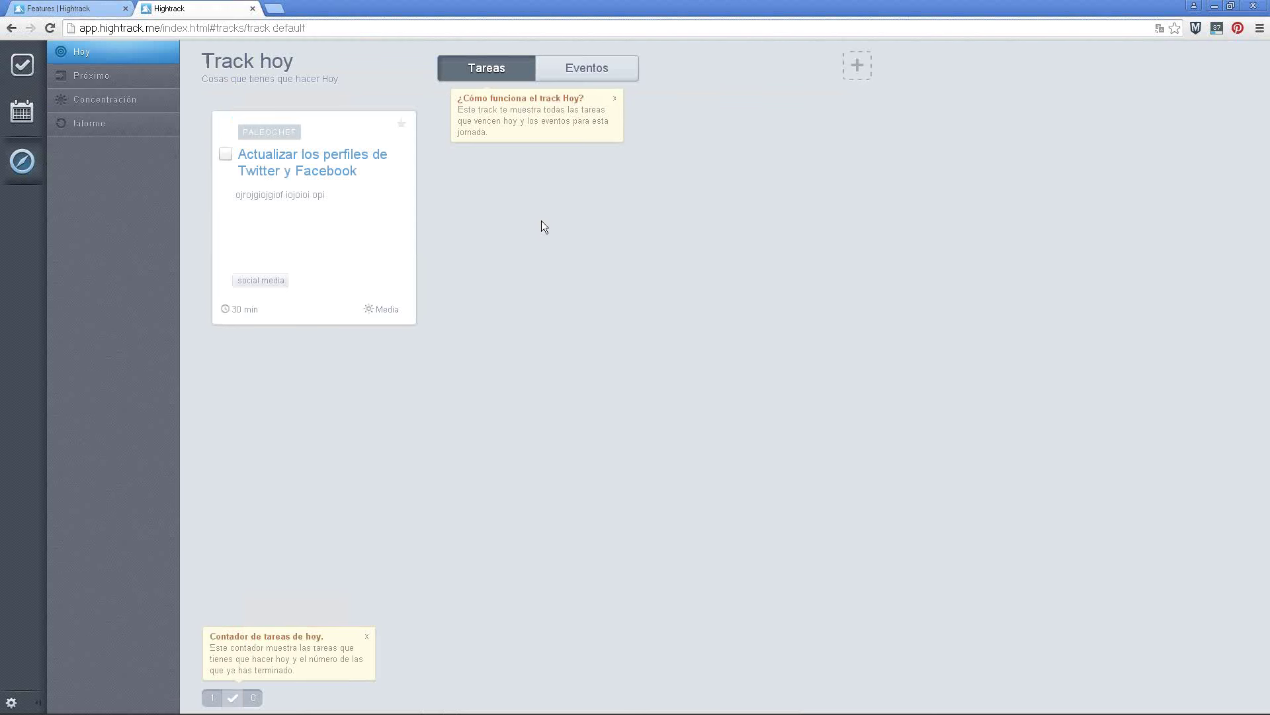
pyautogui.click(614, 98)
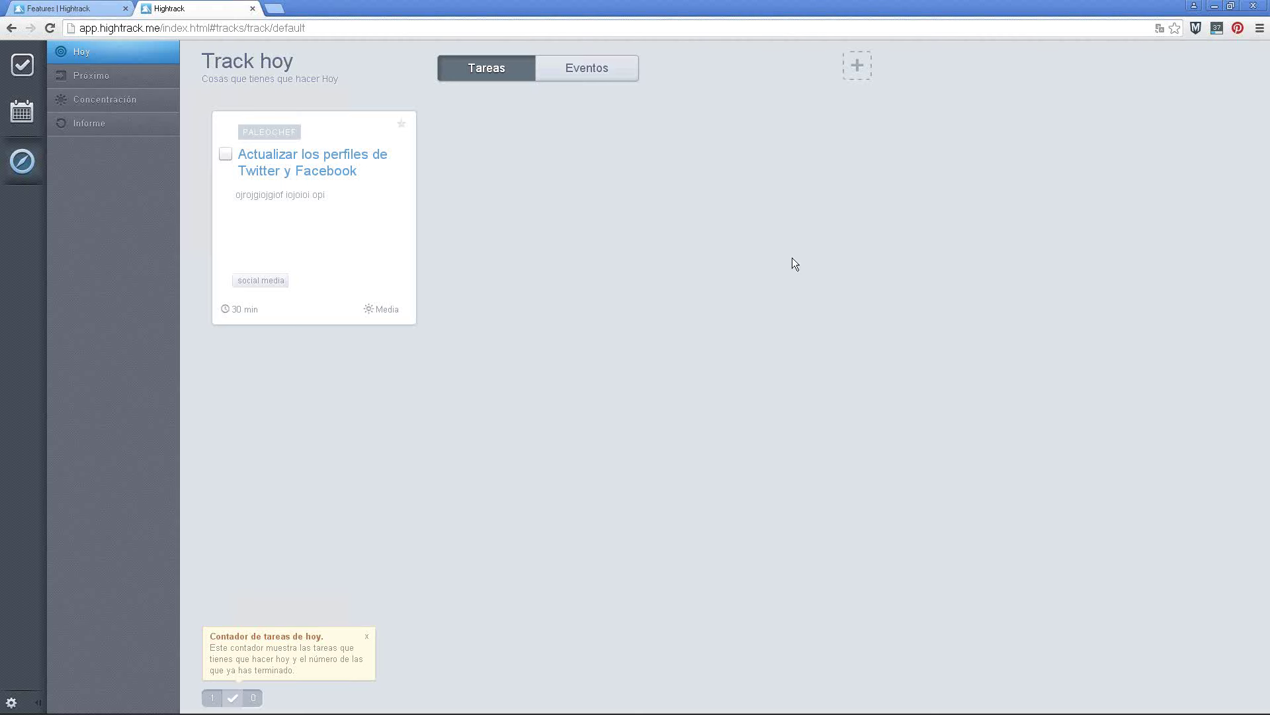
pyautogui.click(22, 69)
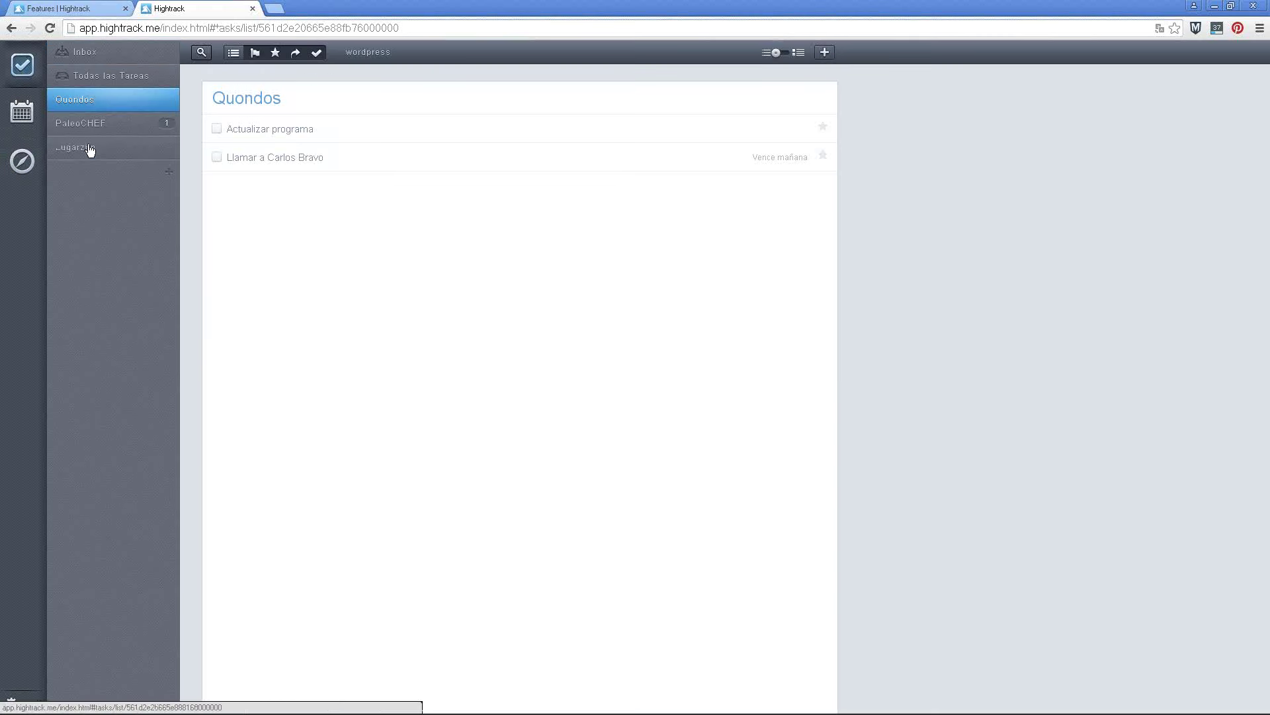
pyautogui.click(91, 148)
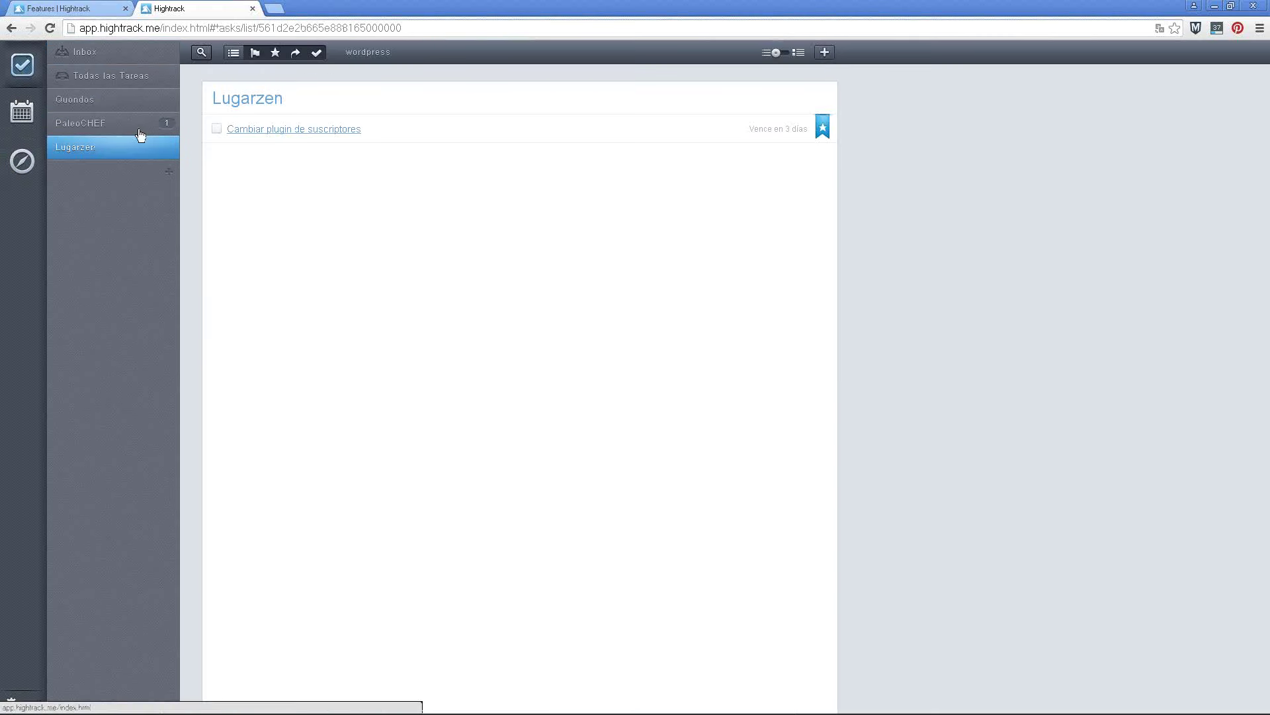
# Make 'Actualizar programa' due today, then tick it done in the Hoy track
pyautogui.click(90, 124)
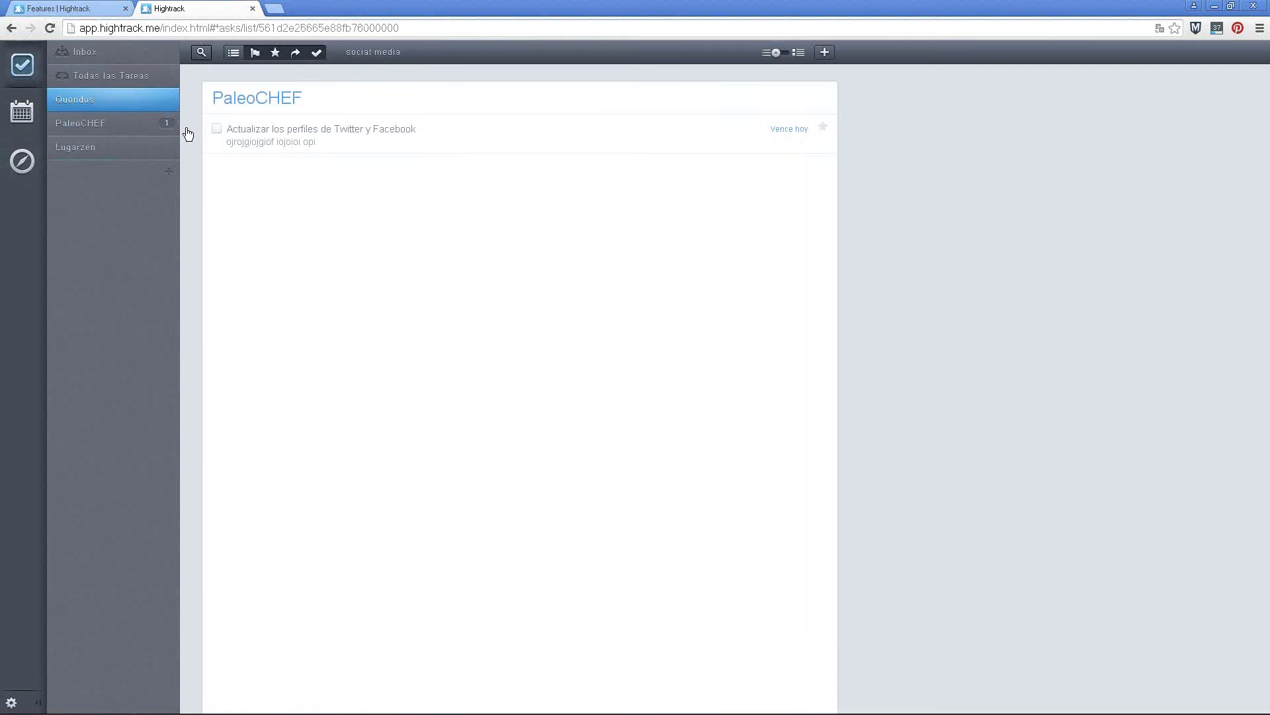
pyautogui.rightClick(290, 132)
pyautogui.click(278, 130)
pyautogui.click(335, 165)
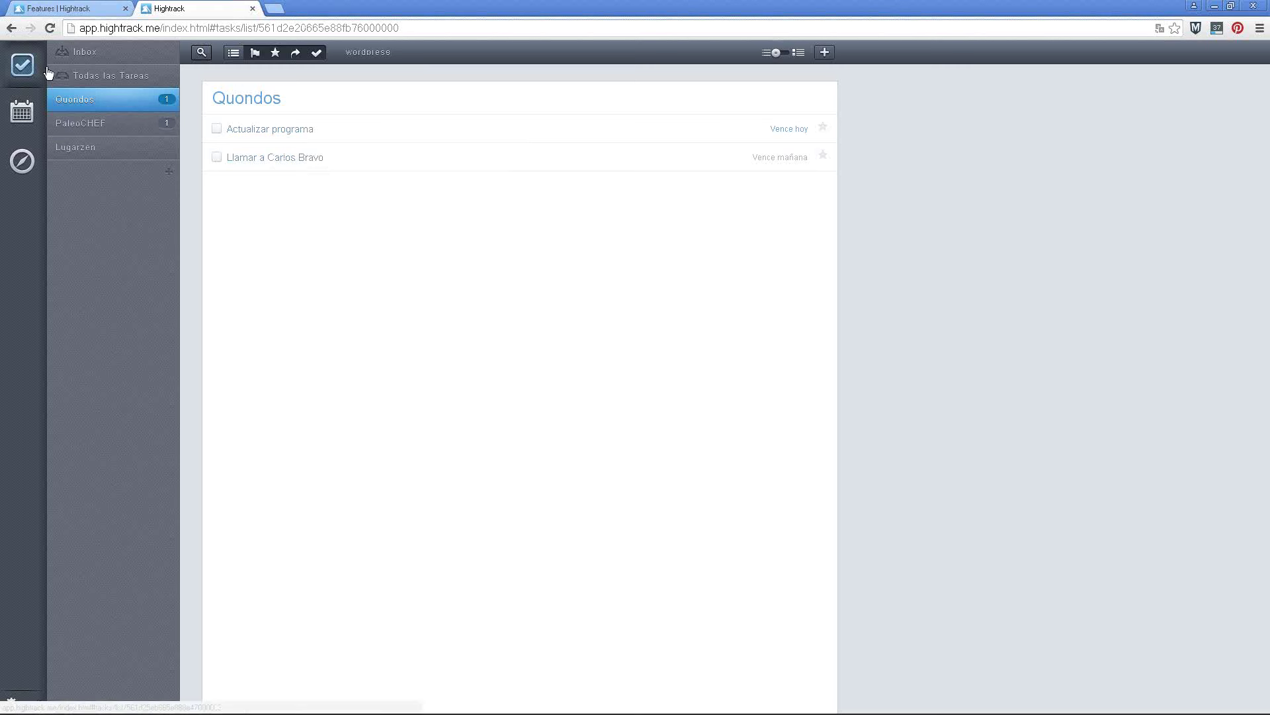
pyautogui.click(25, 161)
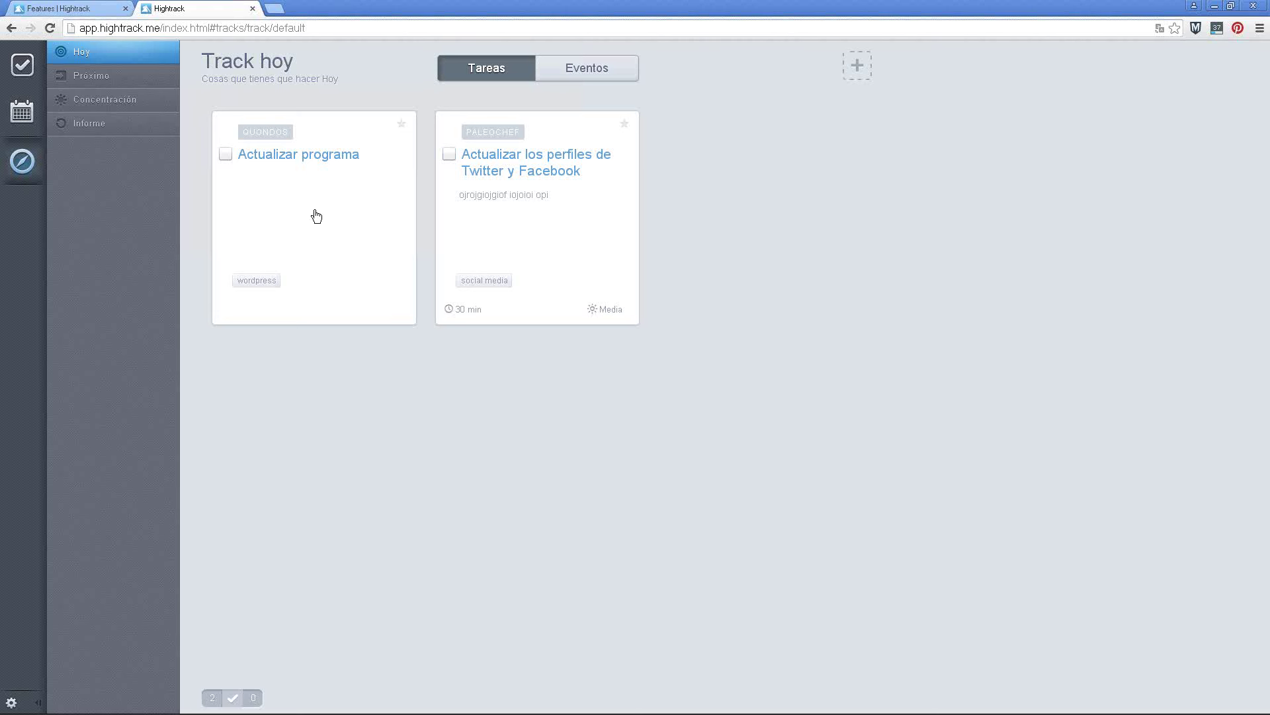
pyautogui.click(225, 156)
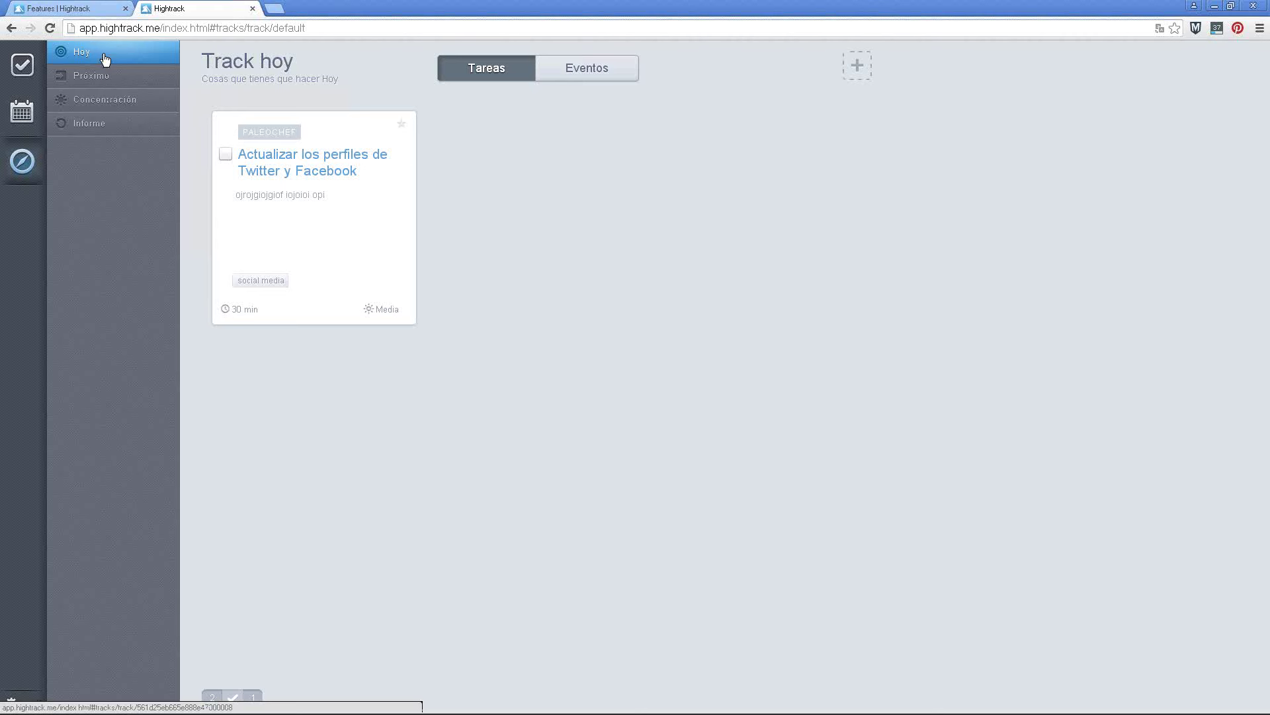
pyautogui.click(103, 82)
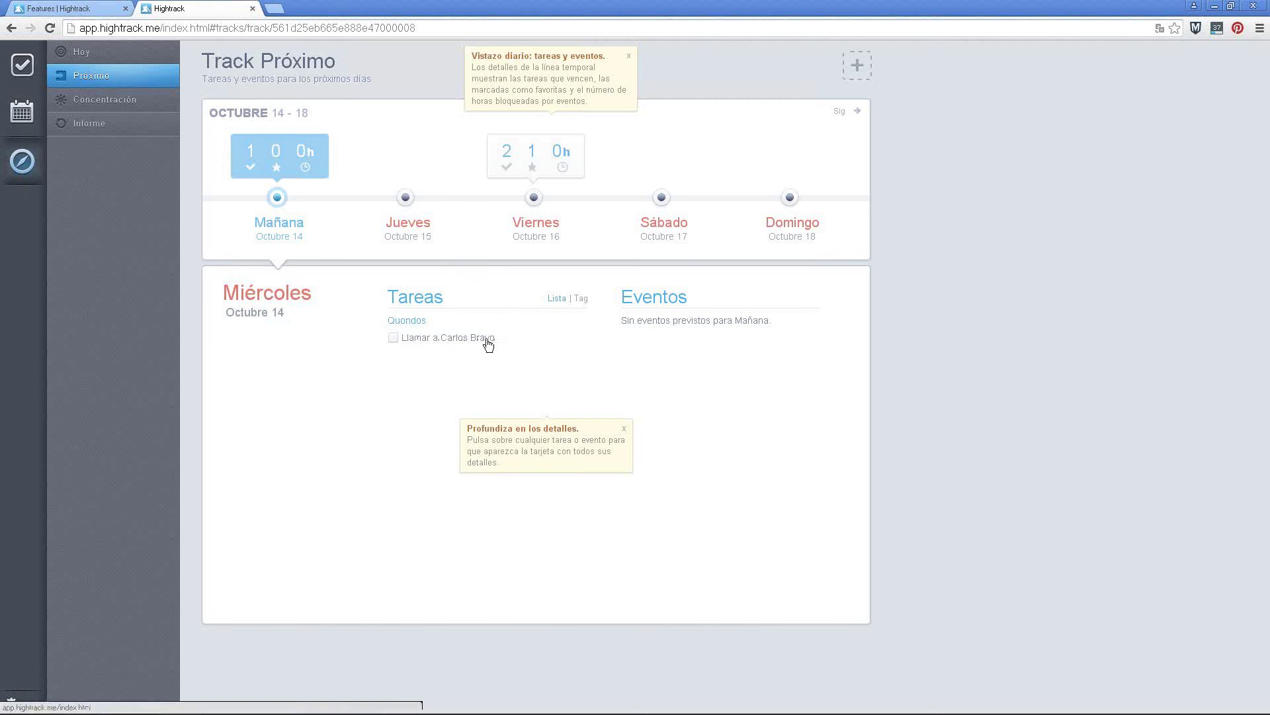
pyautogui.click(624, 428)
pyautogui.click(628, 55)
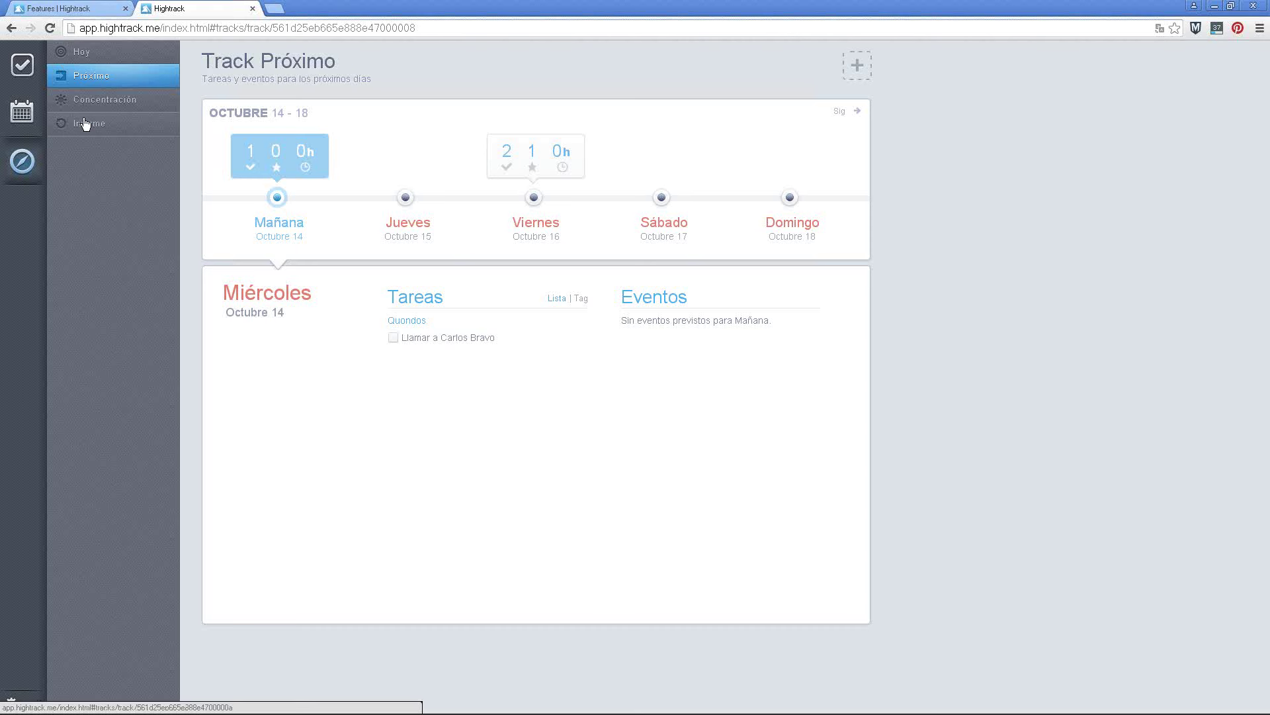
pyautogui.click(135, 103)
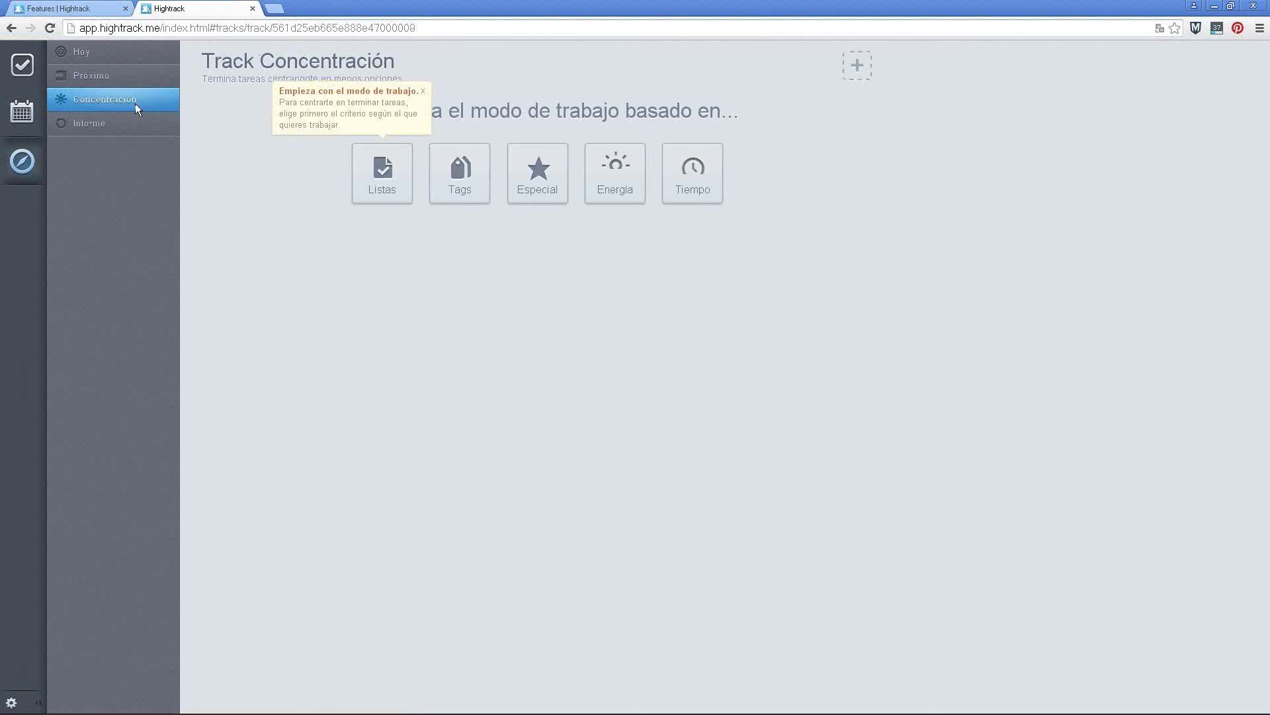
# Close the work-mode tip and focus on tasks tagged social media
pyautogui.click(422, 90)
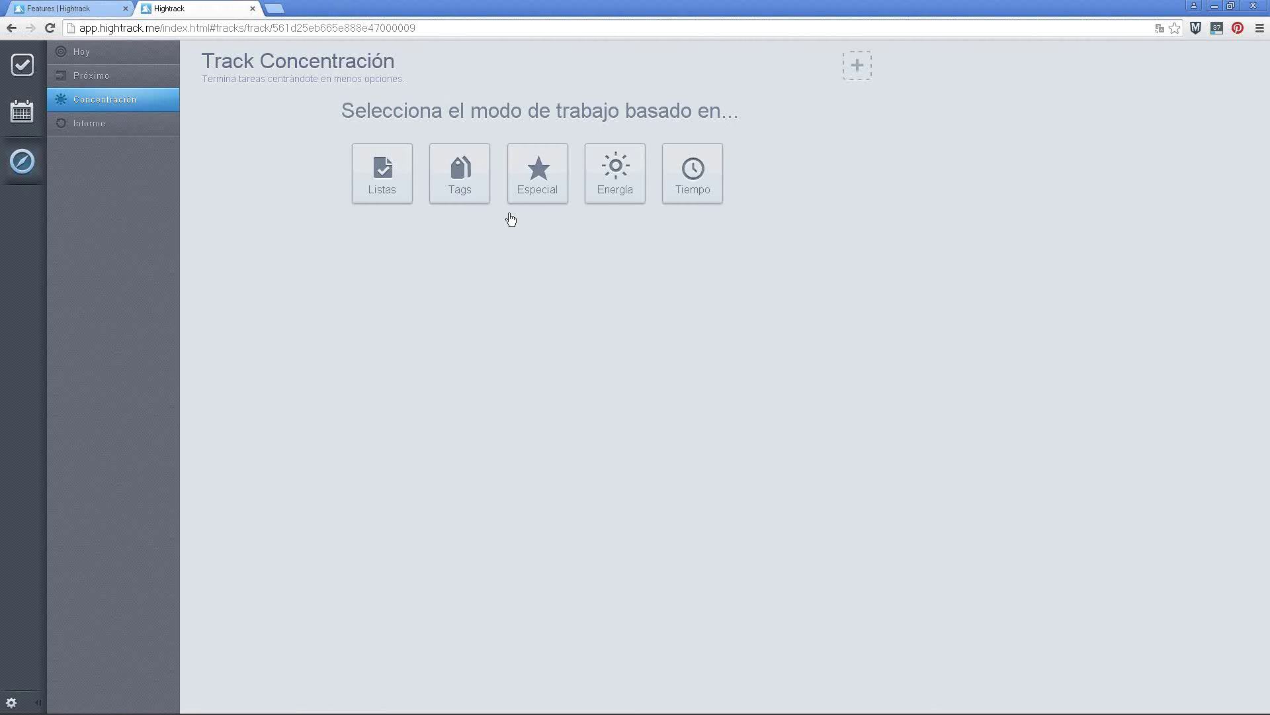
pyautogui.click(461, 182)
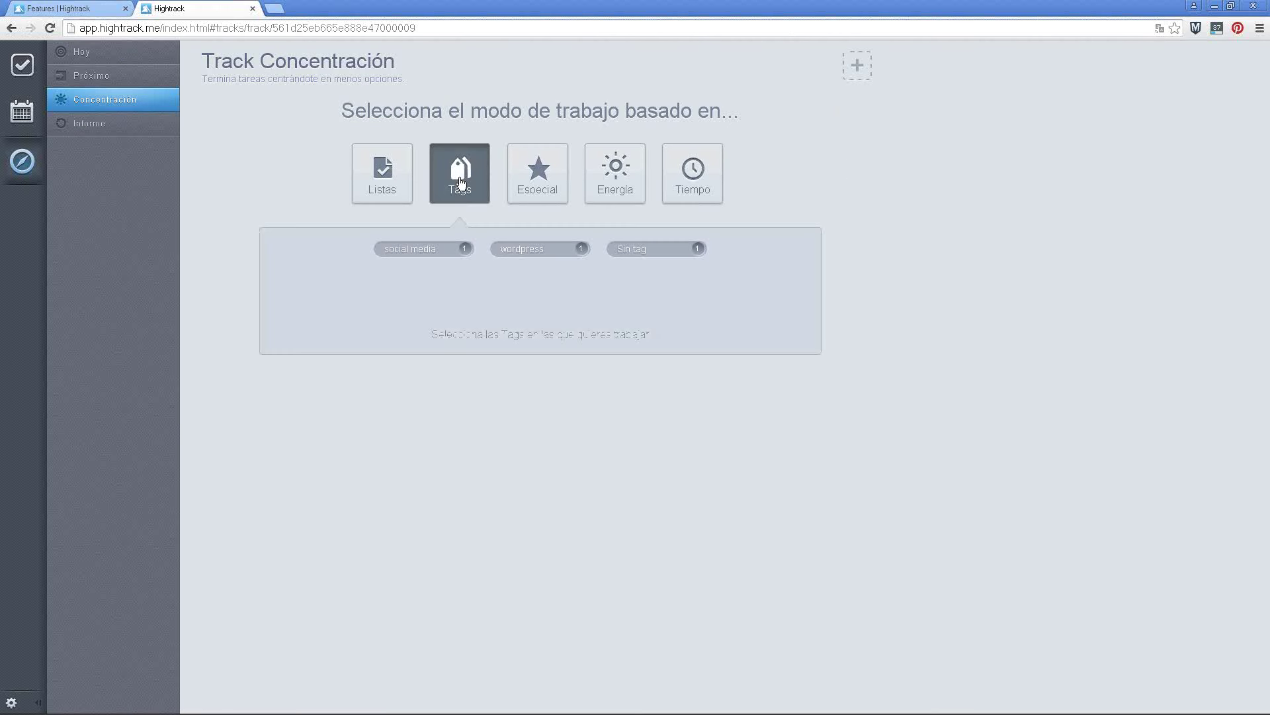
pyautogui.click(429, 257)
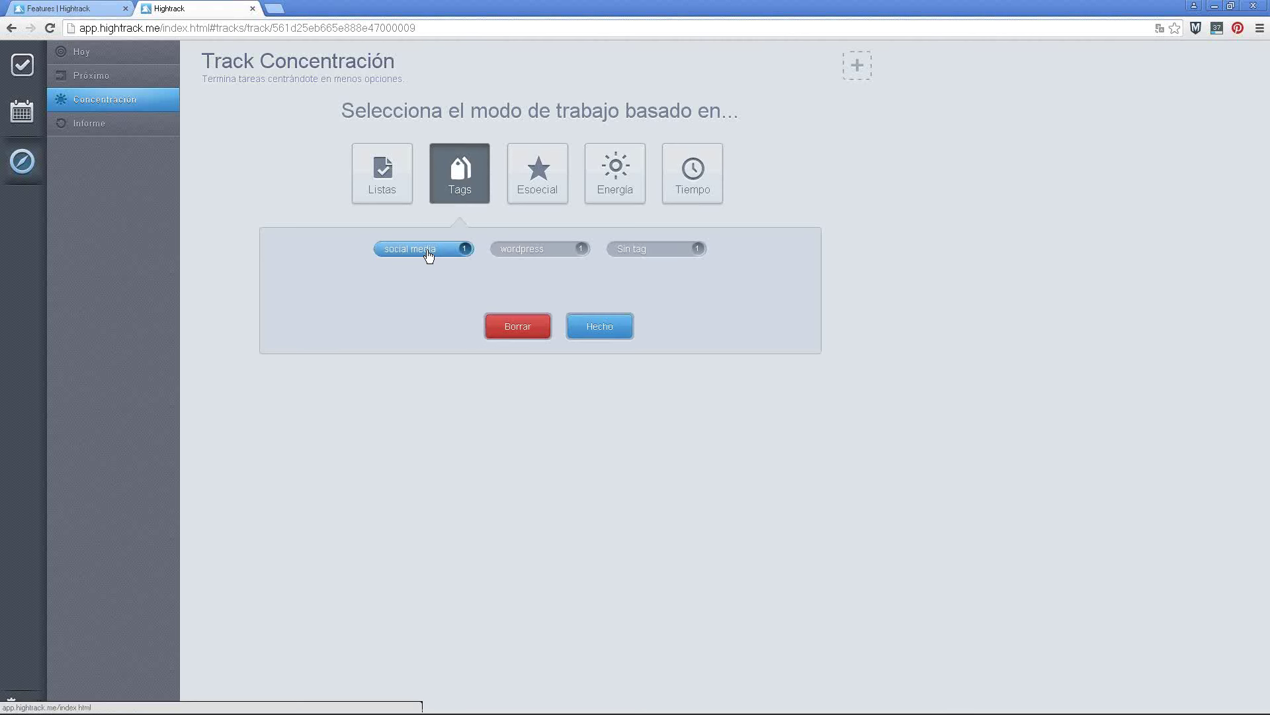
pyautogui.click(599, 327)
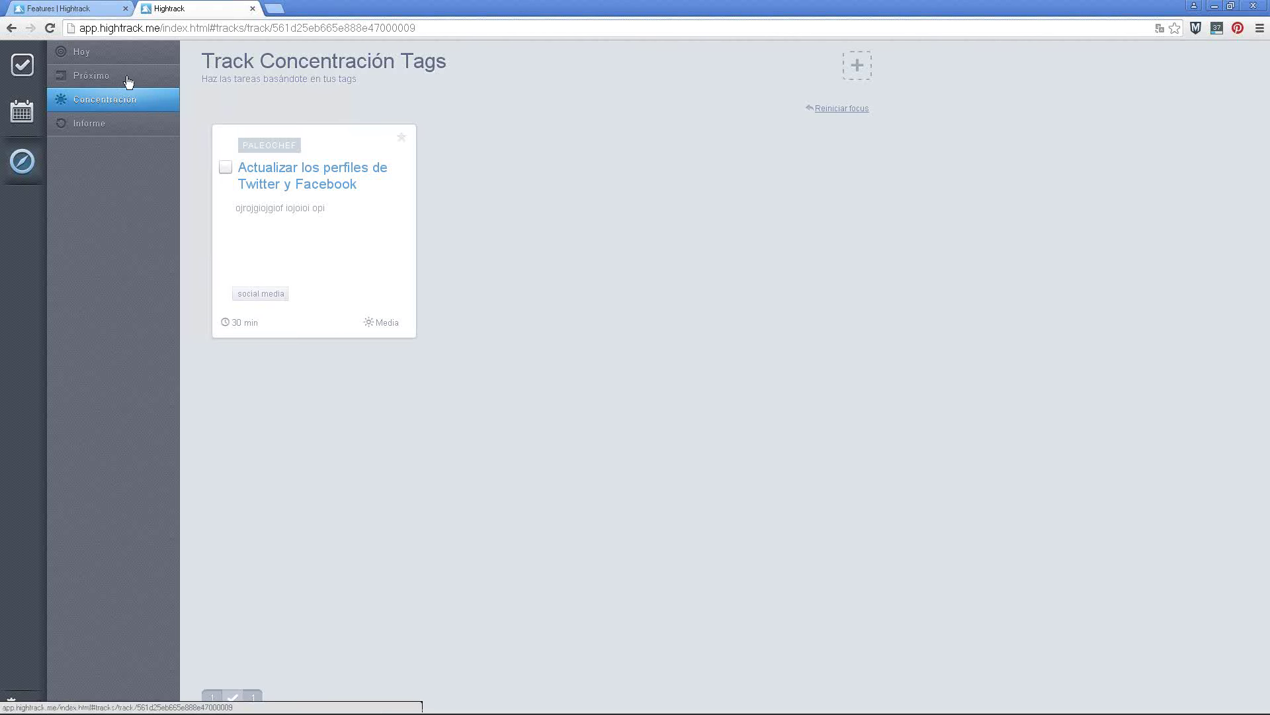
# Browse Listas mode, then focus on Especial > Favoritas tasks, and reset the mode choice
pyautogui.click(127, 81)
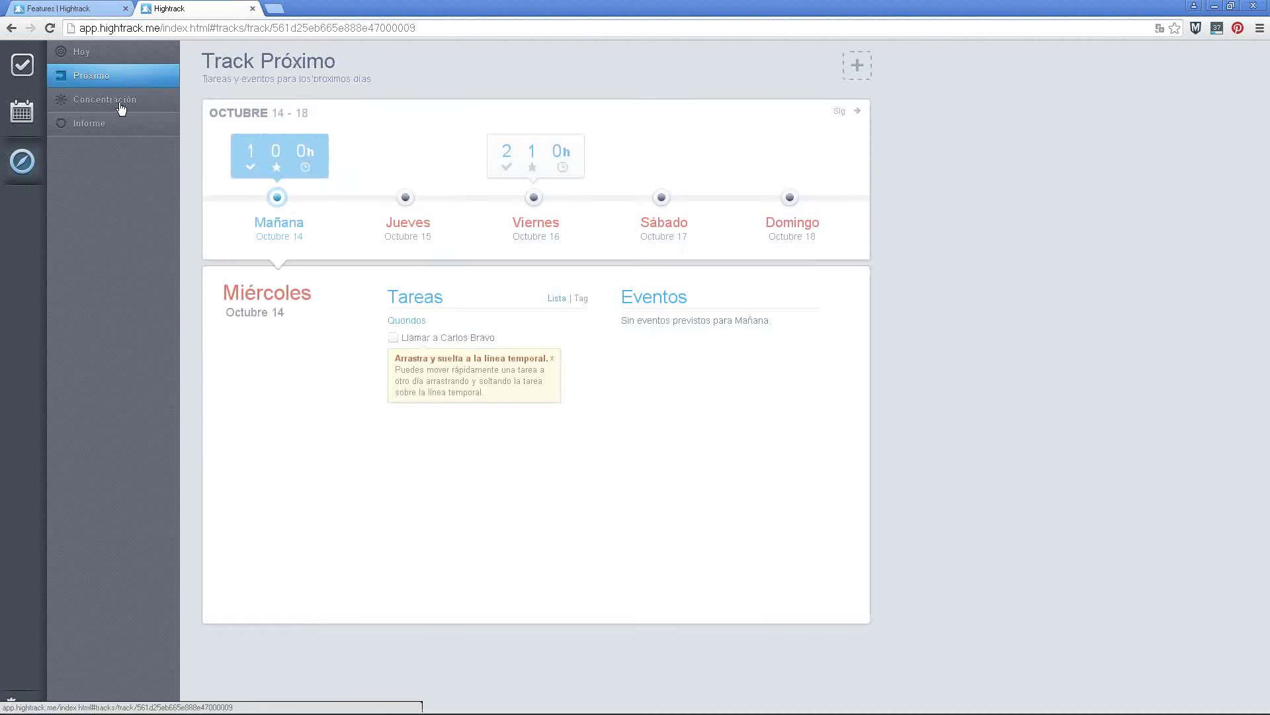
pyautogui.click(124, 107)
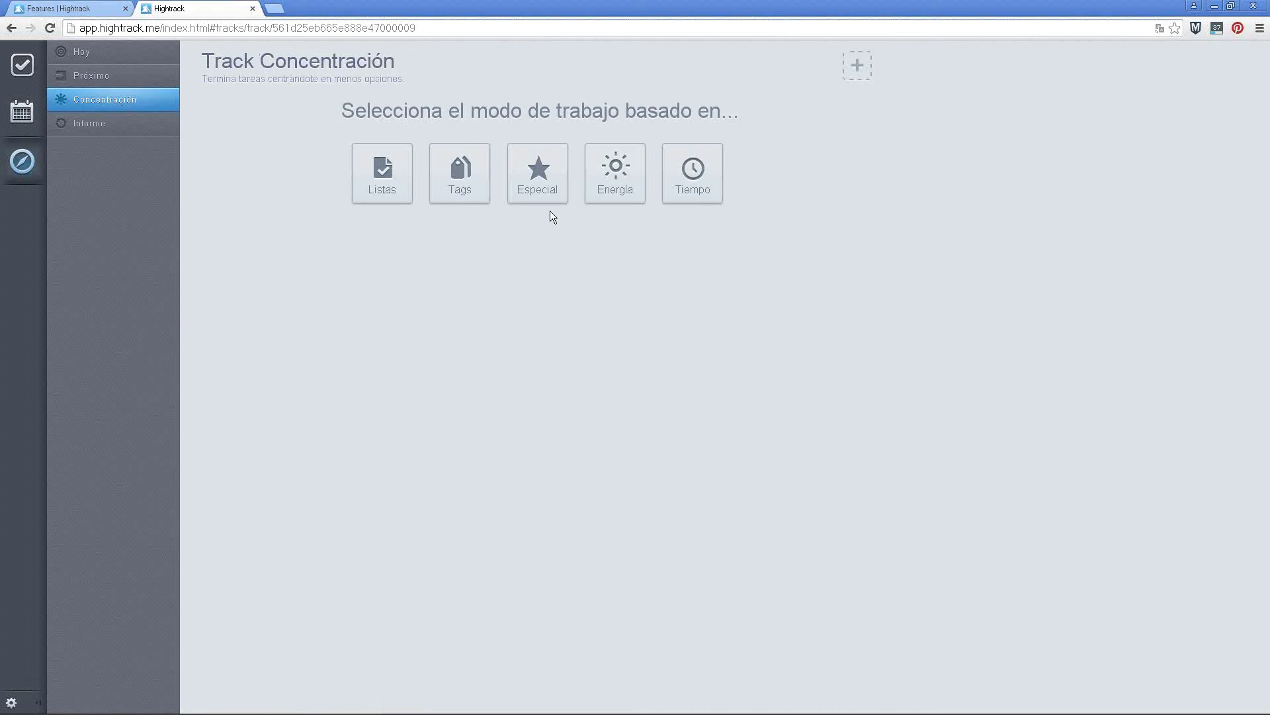
pyautogui.click(376, 185)
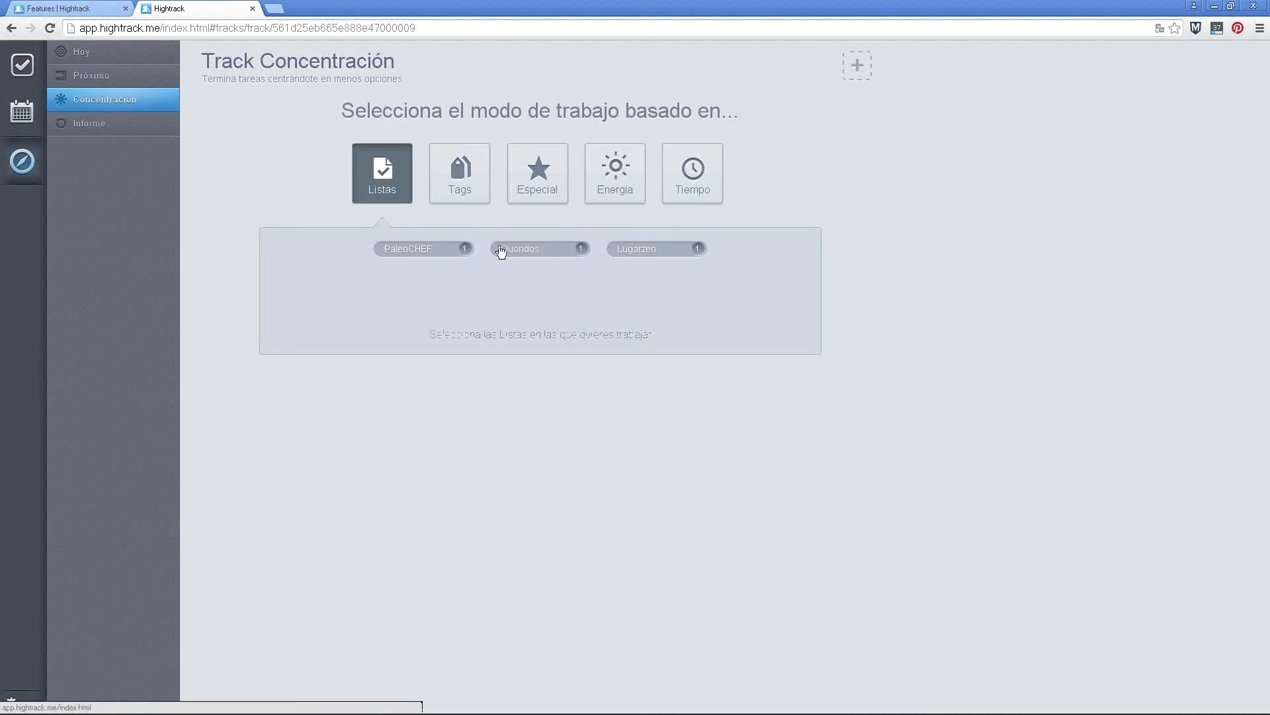
pyautogui.click(543, 173)
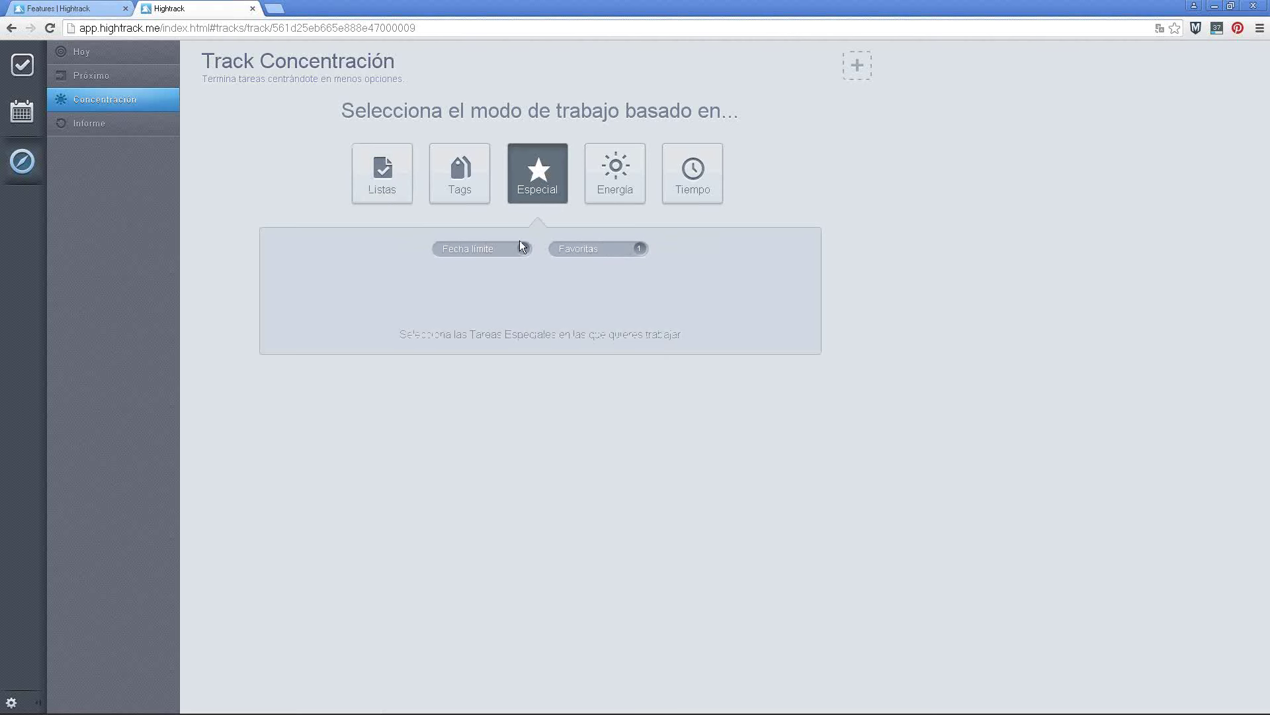
pyautogui.click(608, 256)
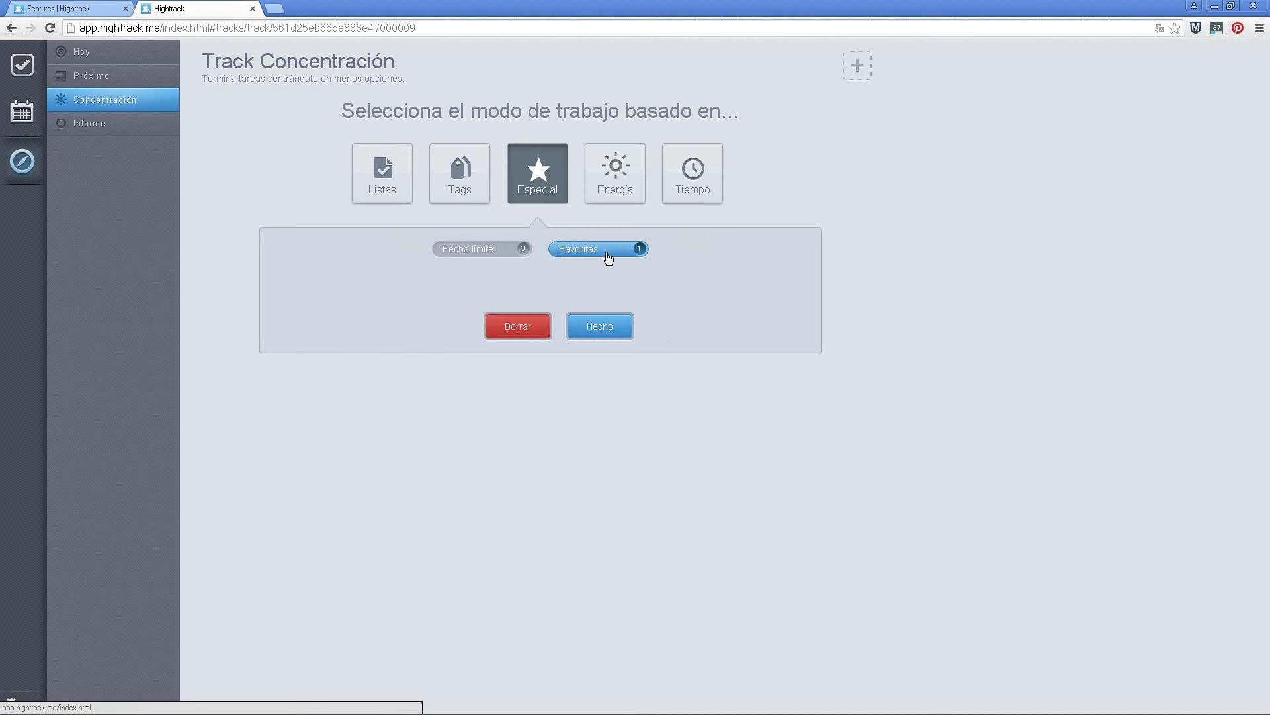
pyautogui.click(603, 329)
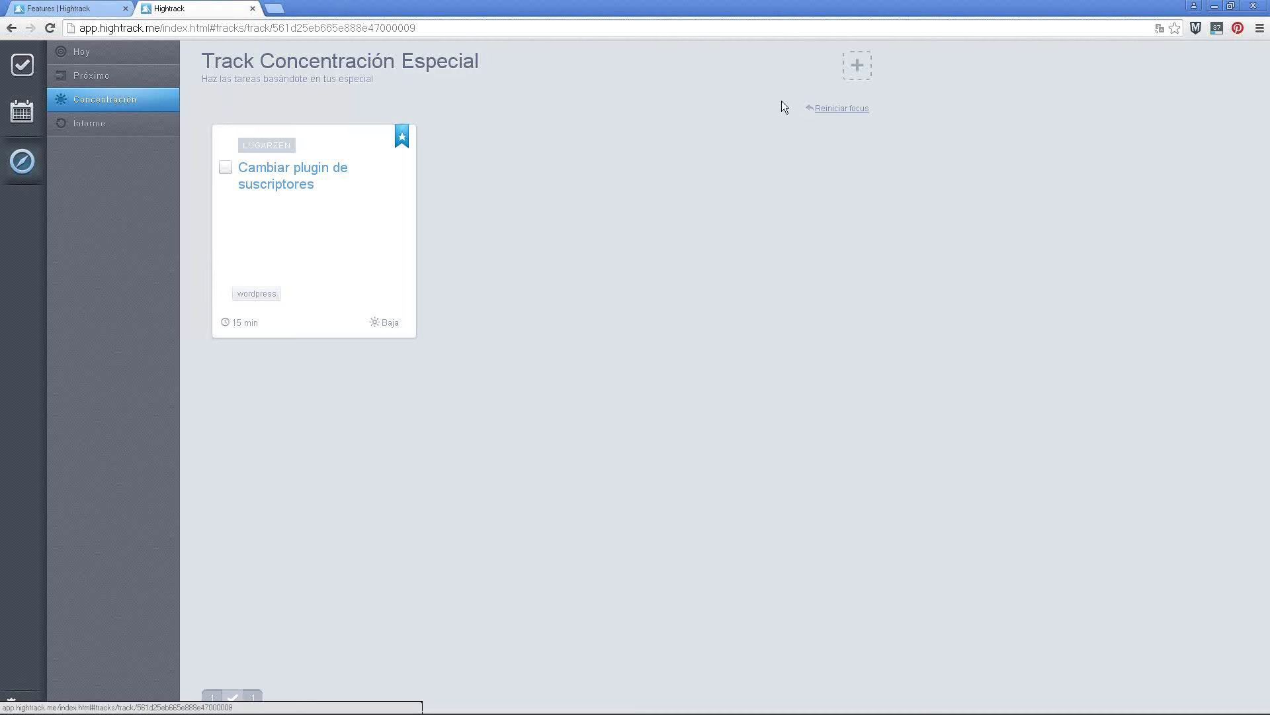
pyautogui.click(841, 109)
# Focus work by Energía at the Baja level
pyautogui.click(616, 173)
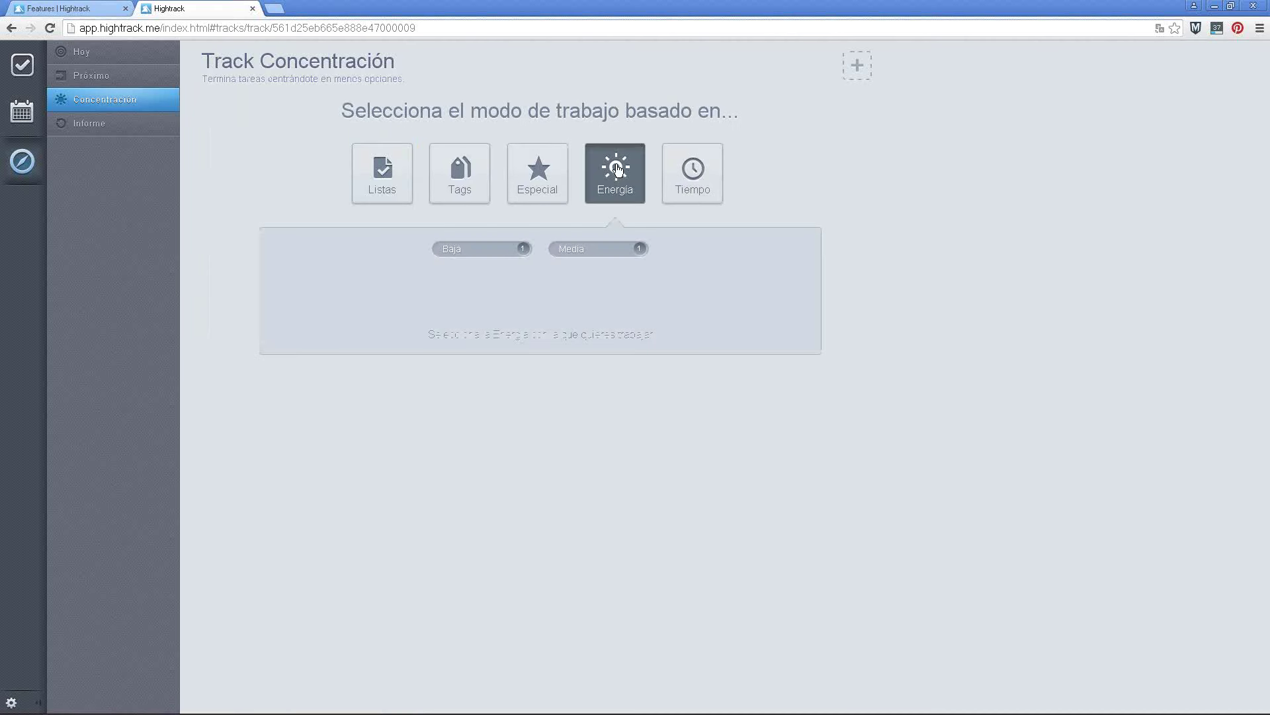
pyautogui.click(478, 255)
pyautogui.click(604, 332)
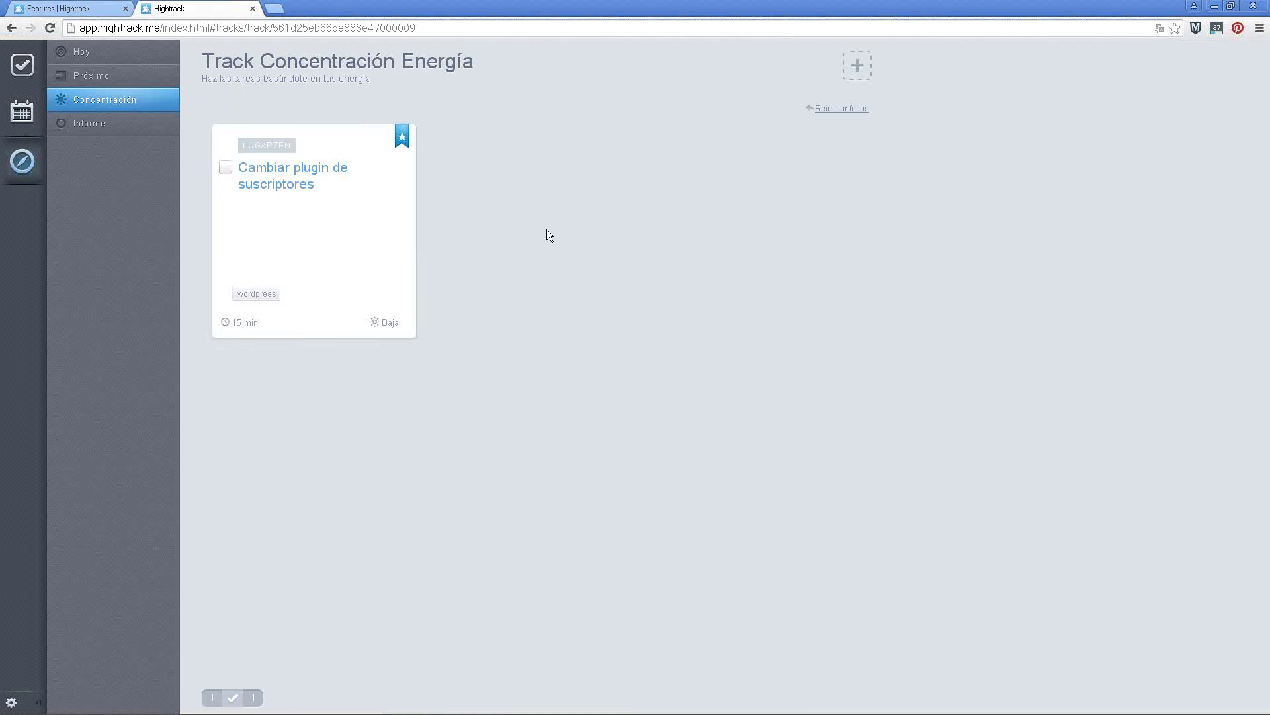
# Reset focus, show 30 min Tiempo tasks, then view the Informe completed-tasks report
pyautogui.click(831, 107)
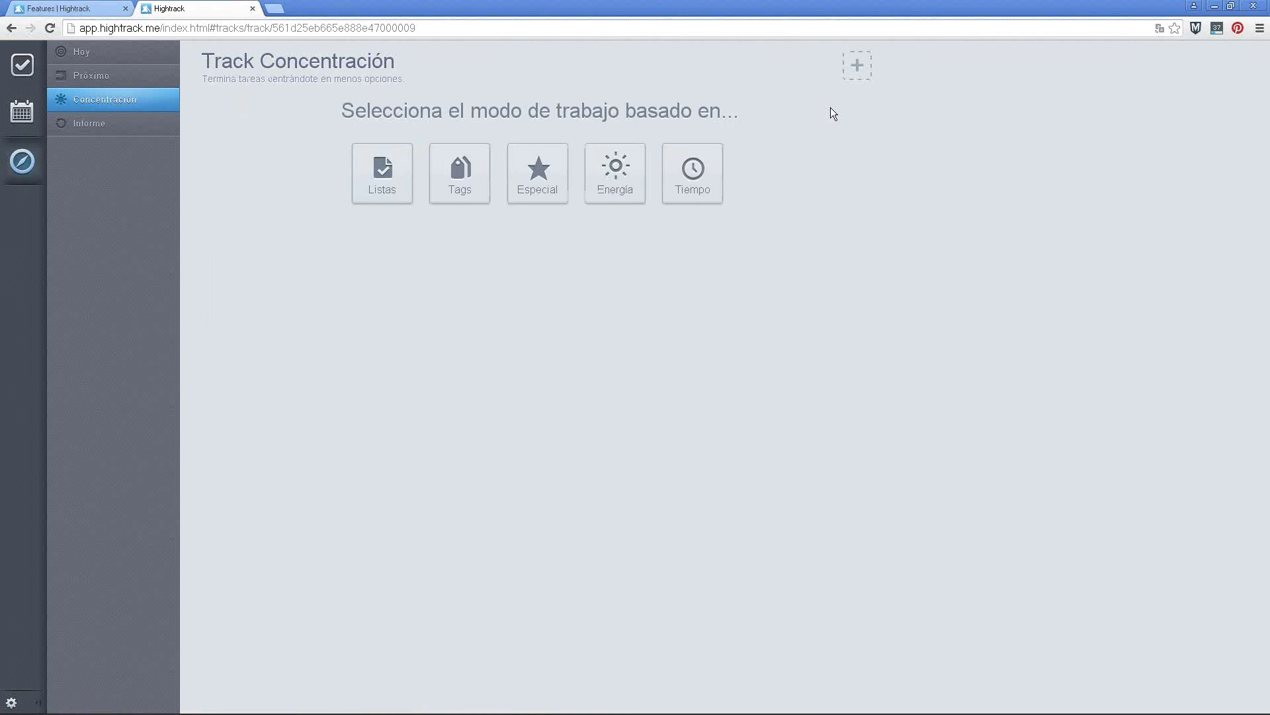
pyautogui.click(699, 177)
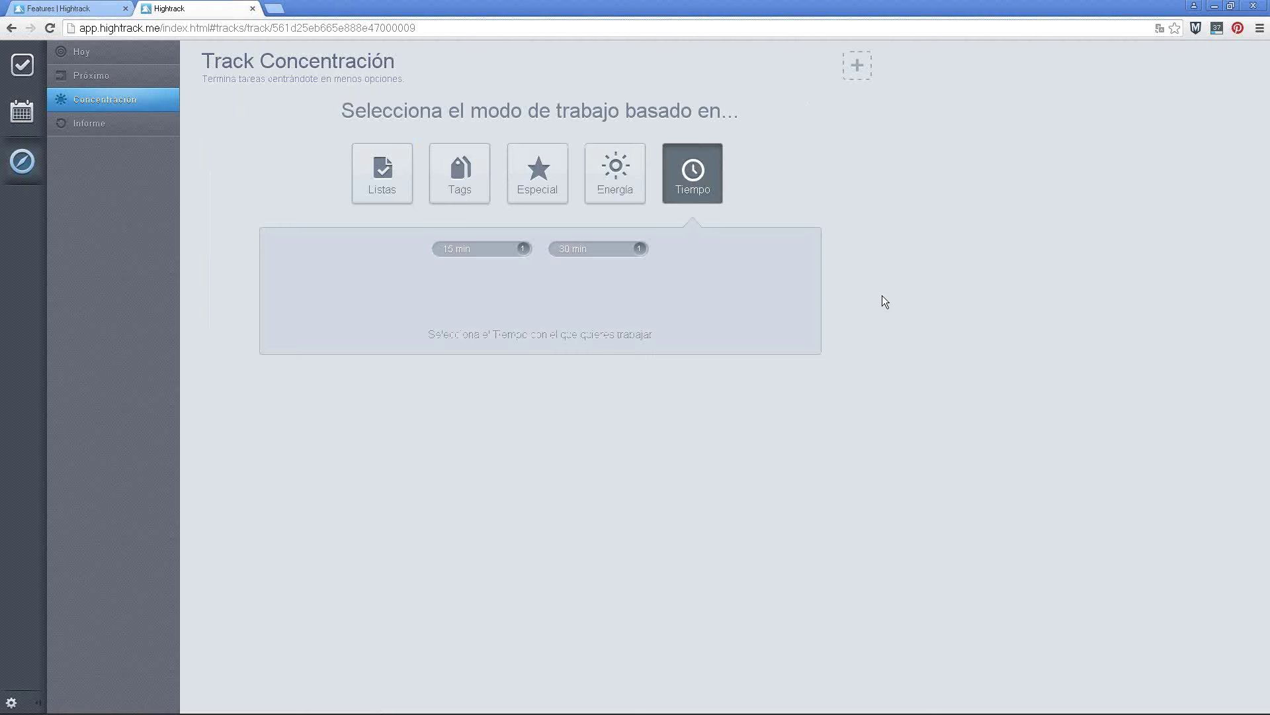
pyautogui.click(578, 258)
pyautogui.click(606, 334)
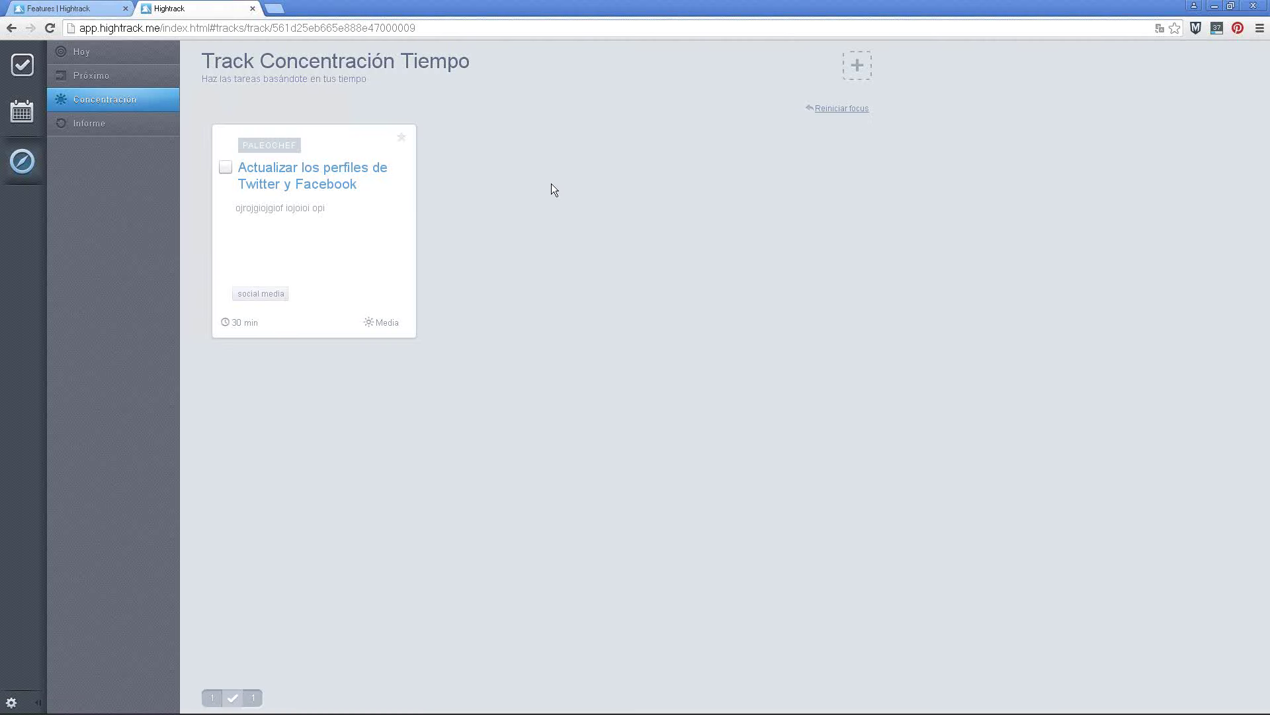
pyautogui.click(125, 128)
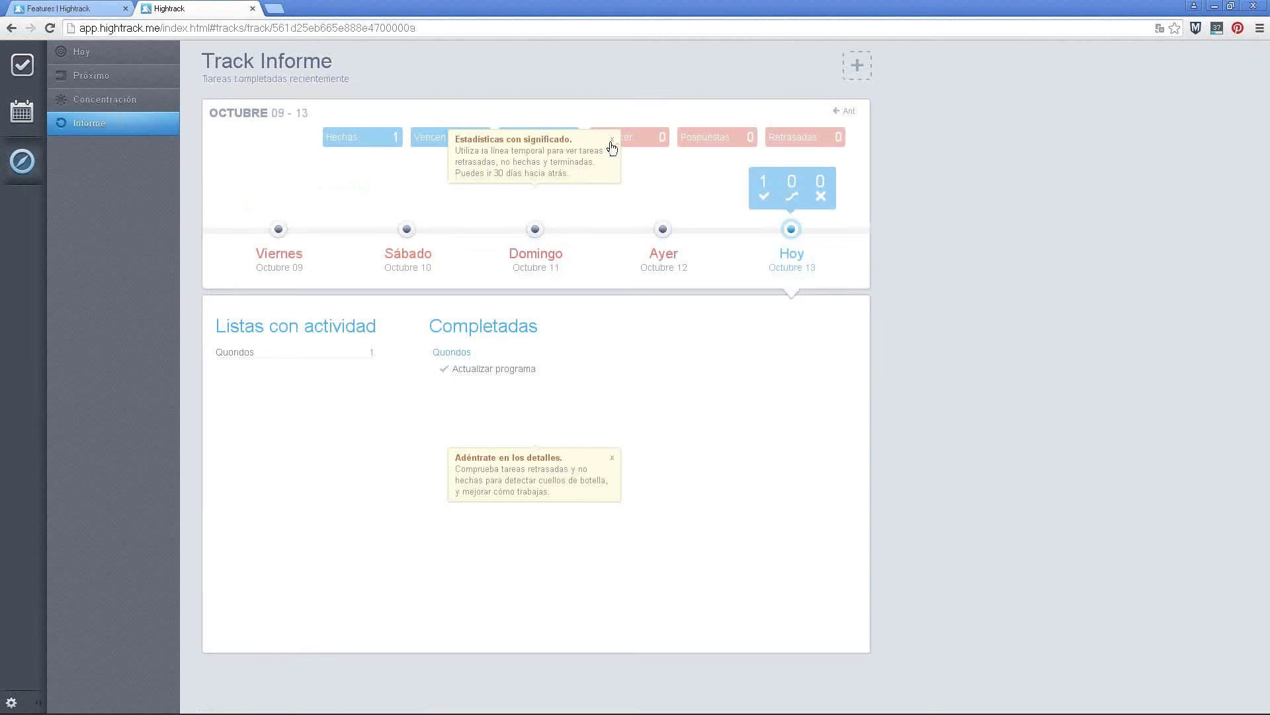
# Check the tasks completed yesterday, on Sunday and on Friday in the report
pyautogui.click(612, 139)
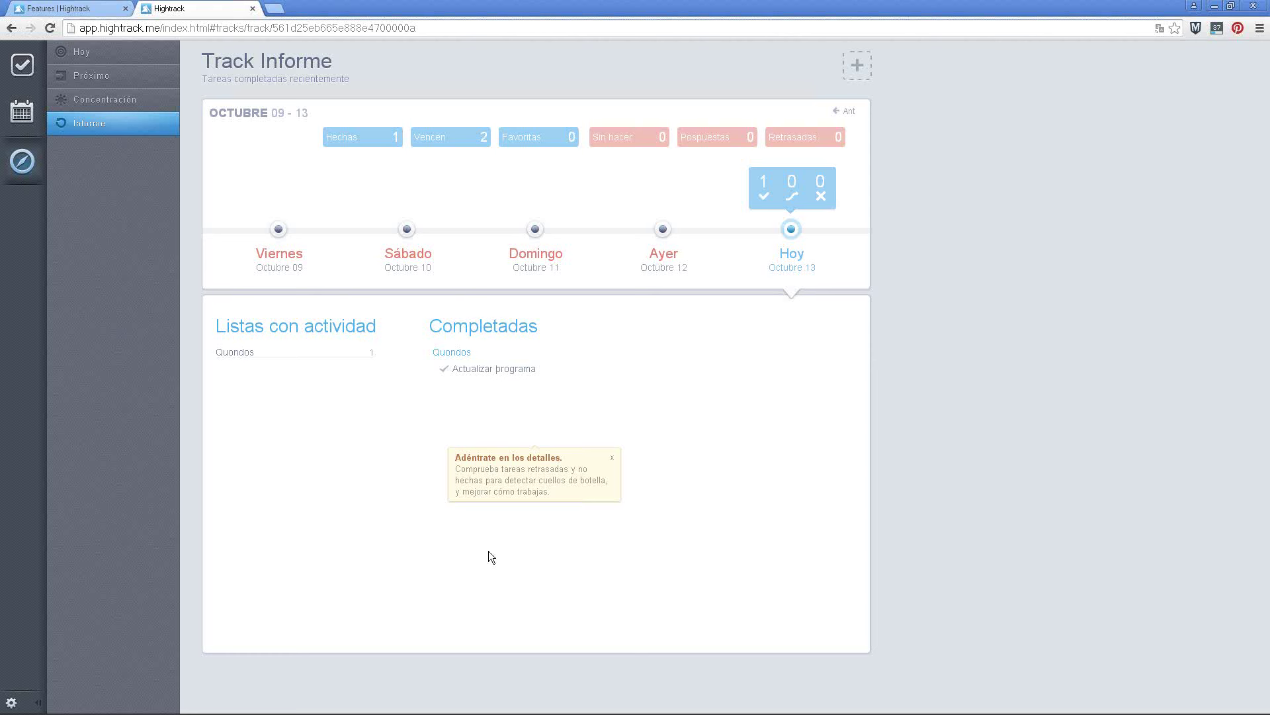
pyautogui.click(663, 231)
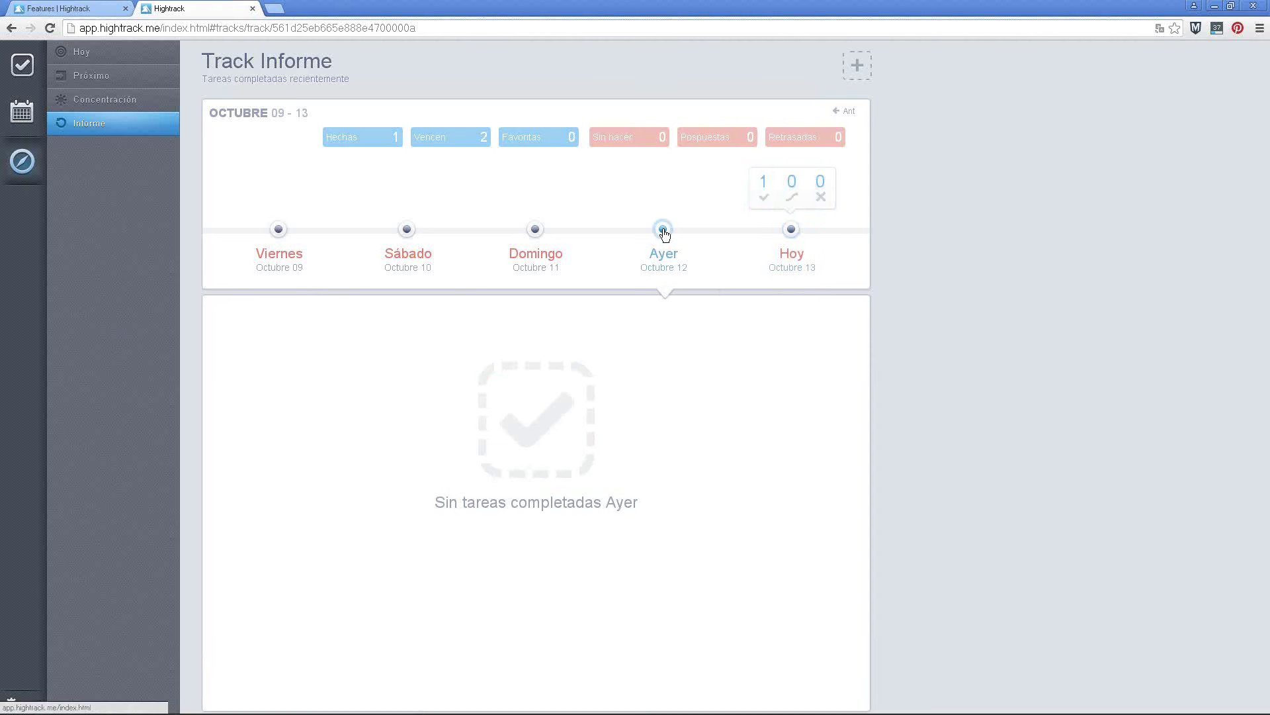
pyautogui.click(535, 232)
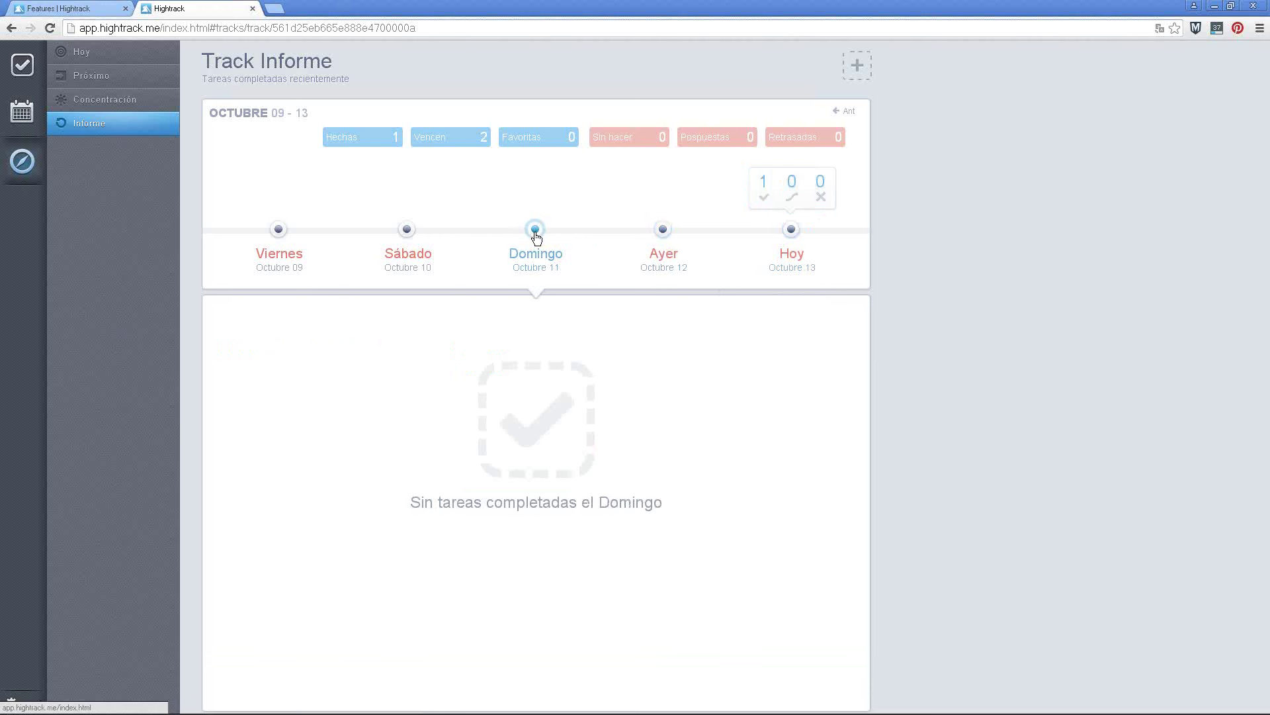
pyautogui.click(276, 240)
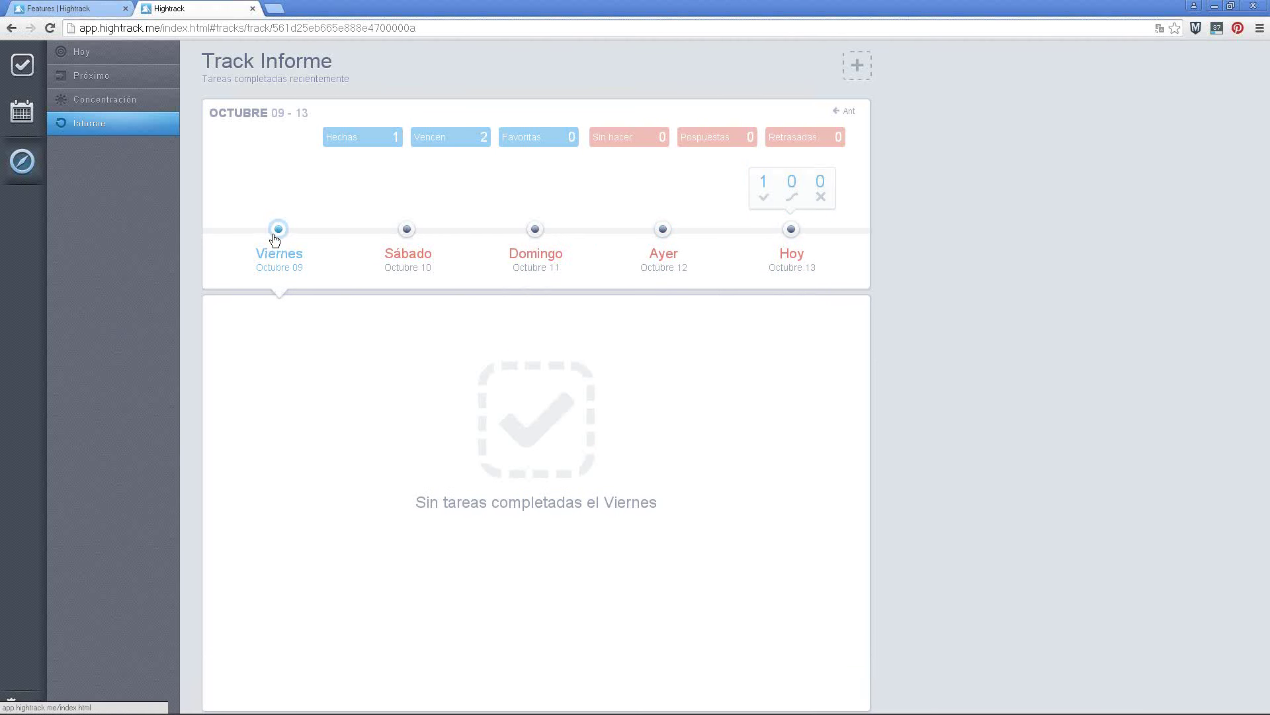
# Page the report back to September 24–28, then go to the events calendar
pyautogui.click(844, 112)
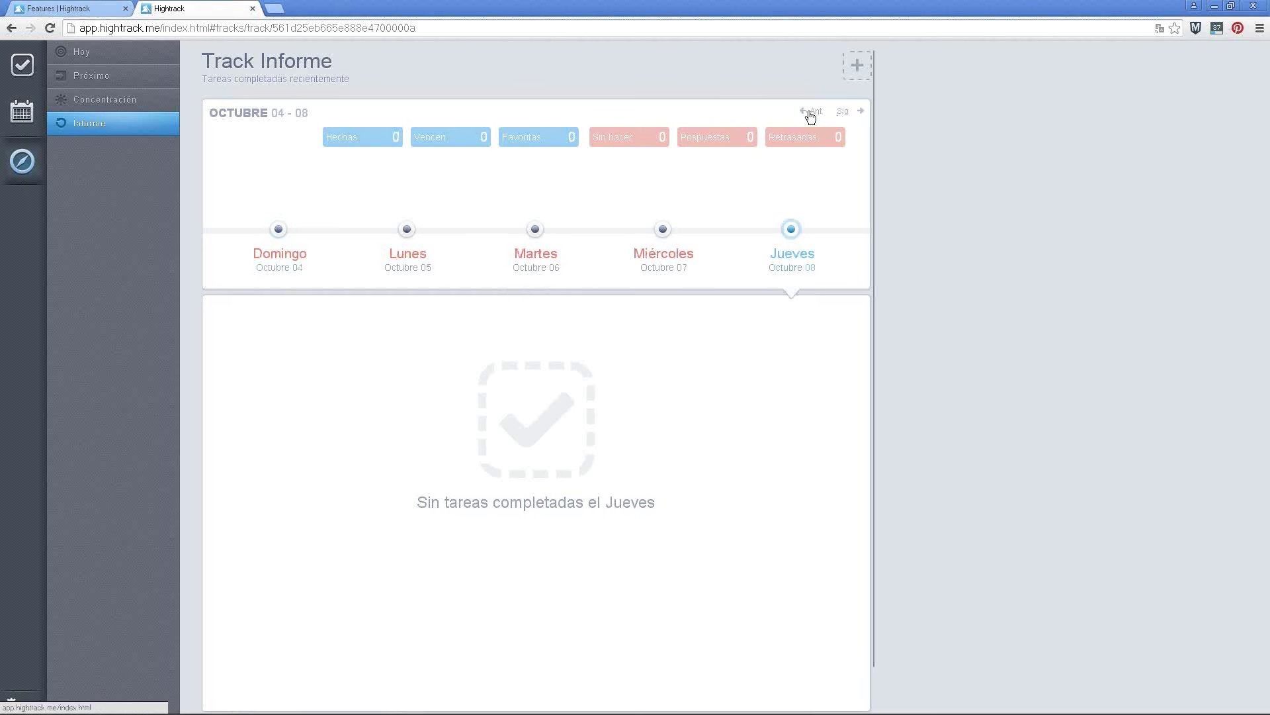
pyautogui.click(811, 112)
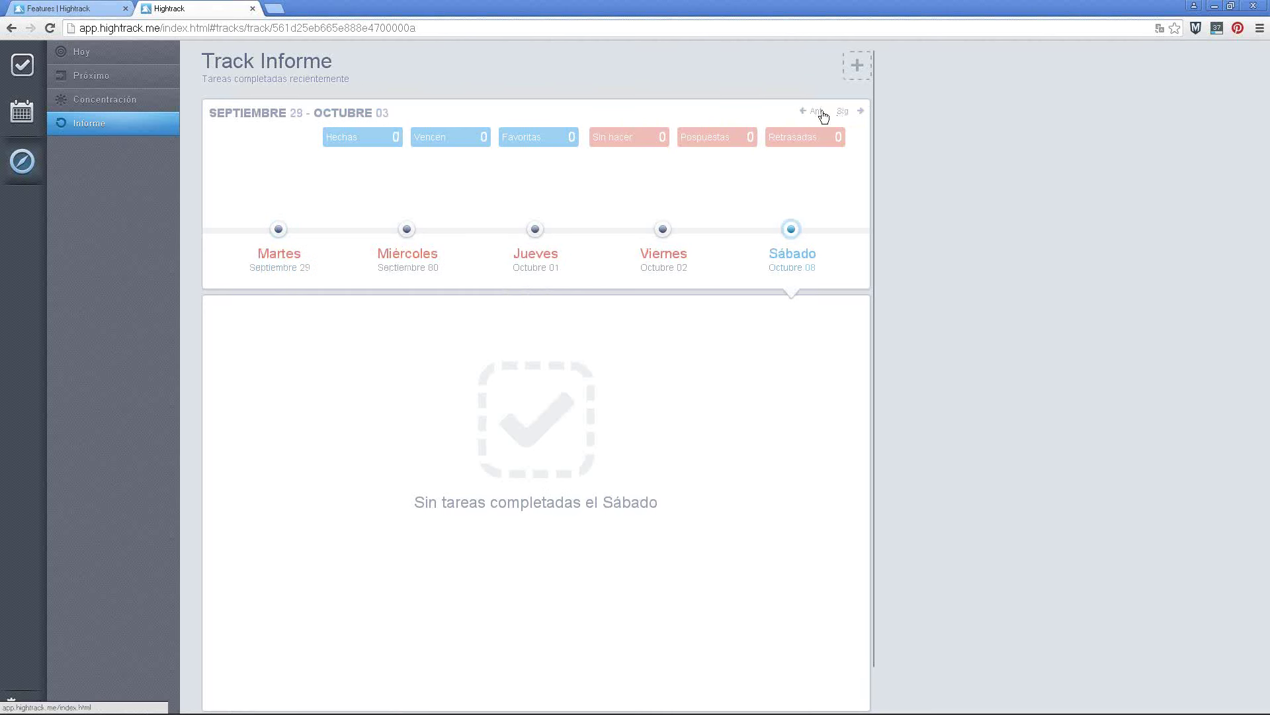
pyautogui.click(805, 113)
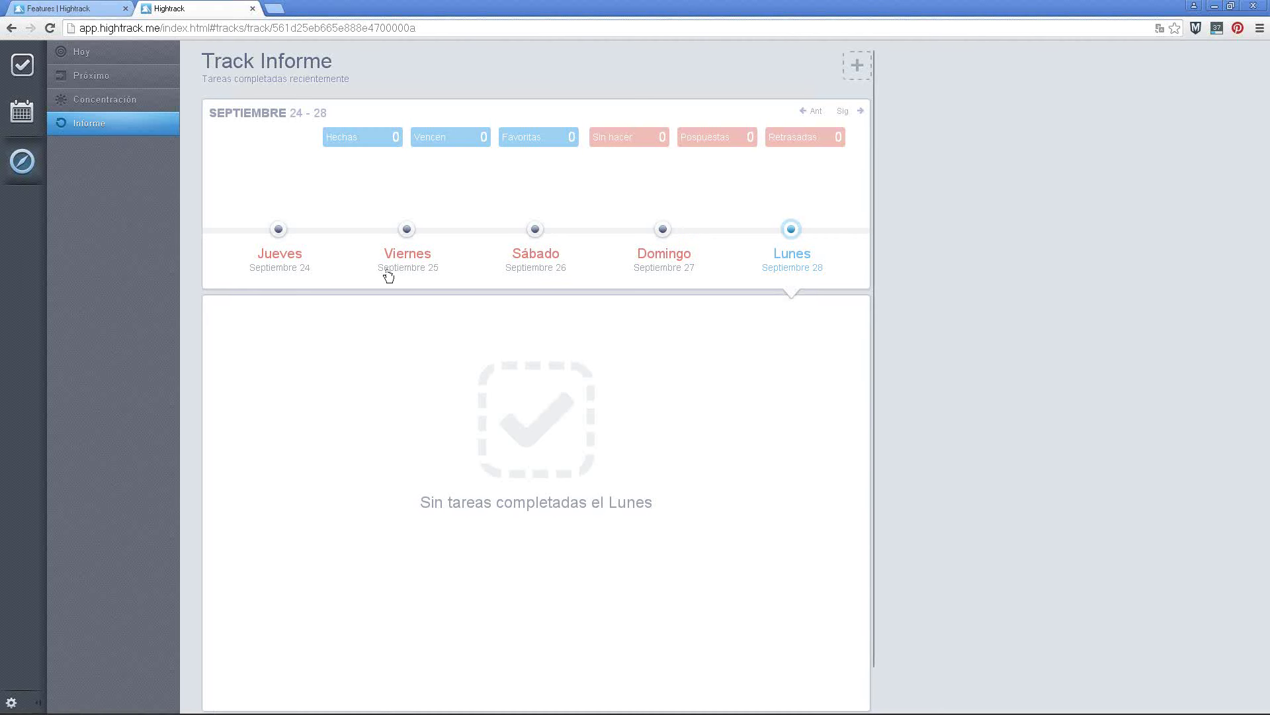
pyautogui.click(22, 112)
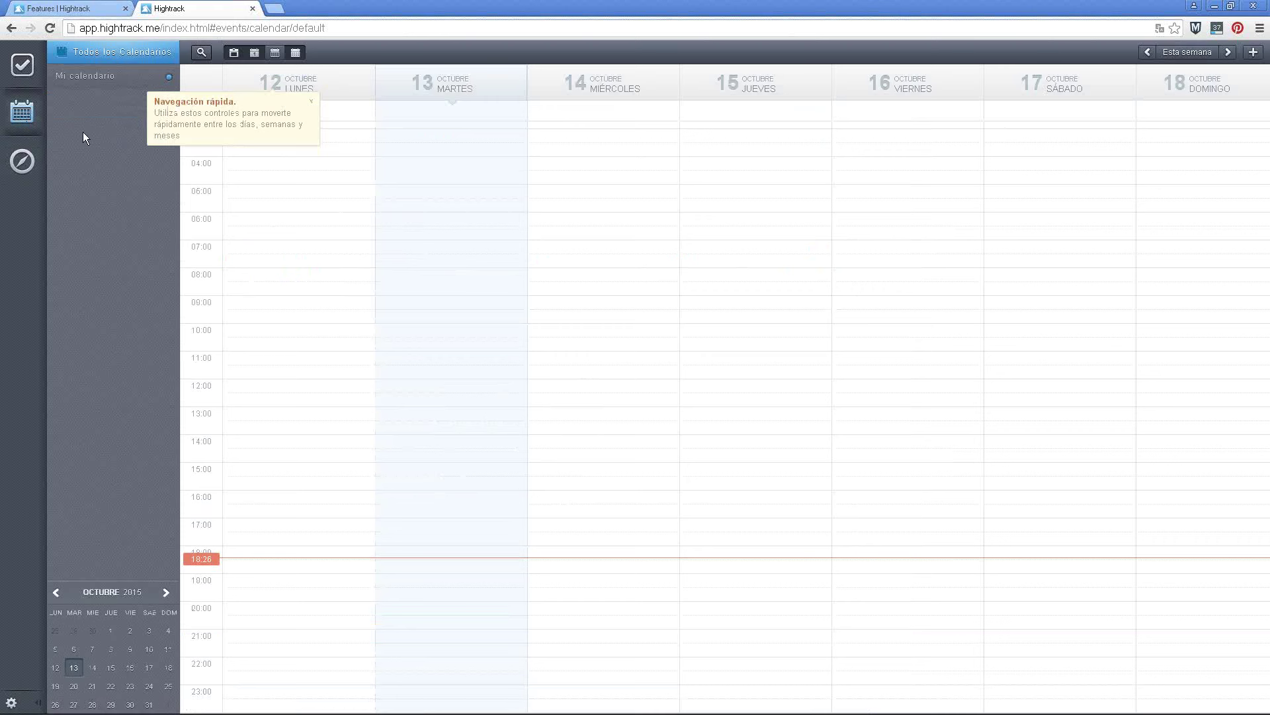
# Create an event on Wednesday 14 October at 13:00 titled with the webinar guest's name
pyautogui.click(310, 102)
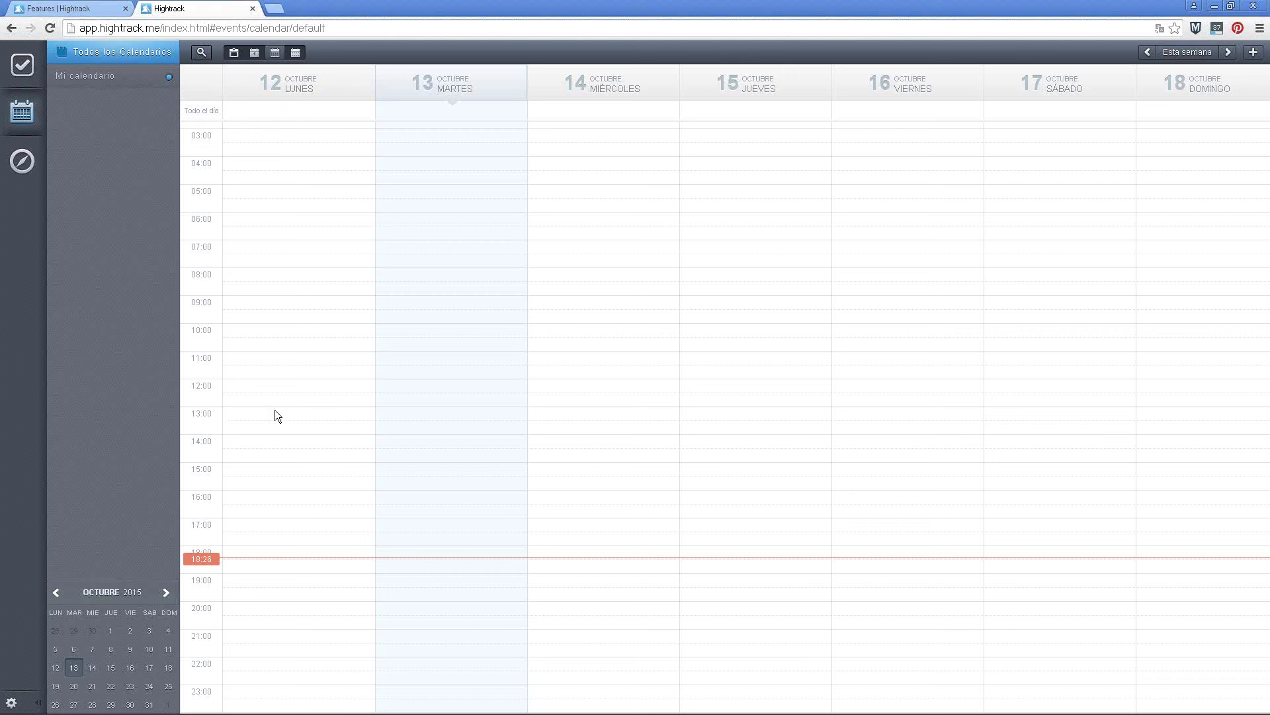
pyautogui.click(597, 414)
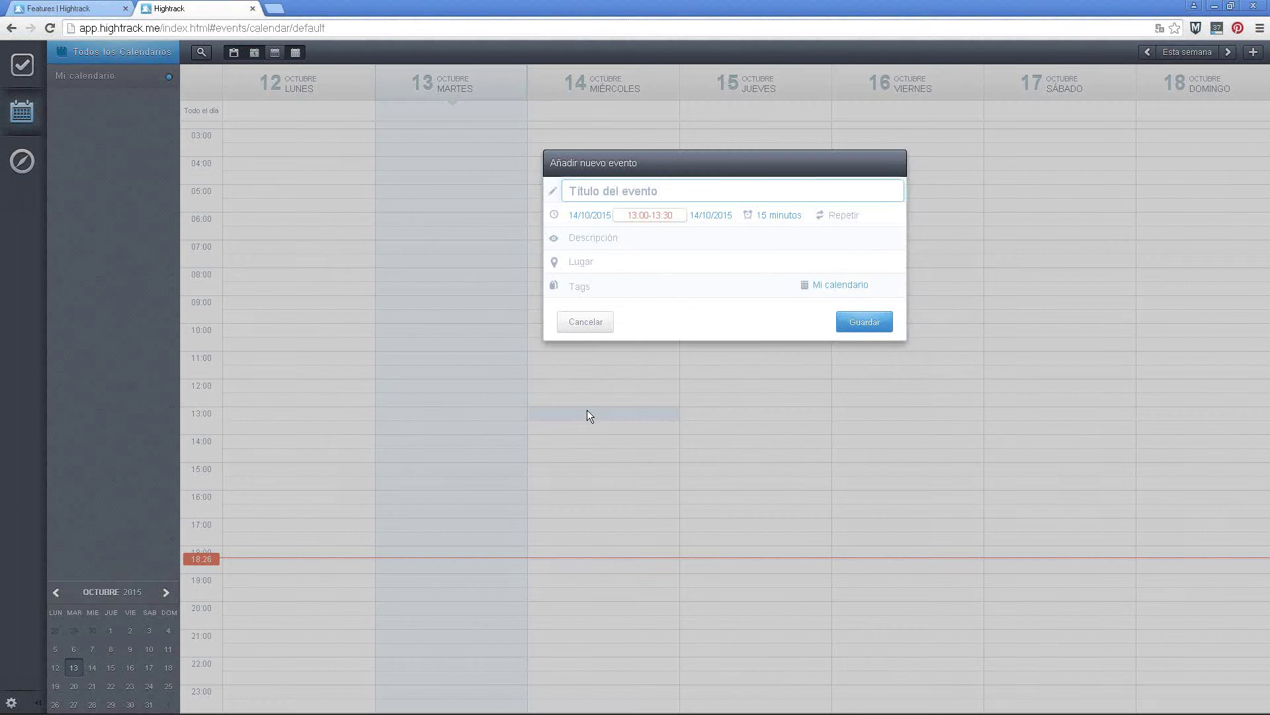
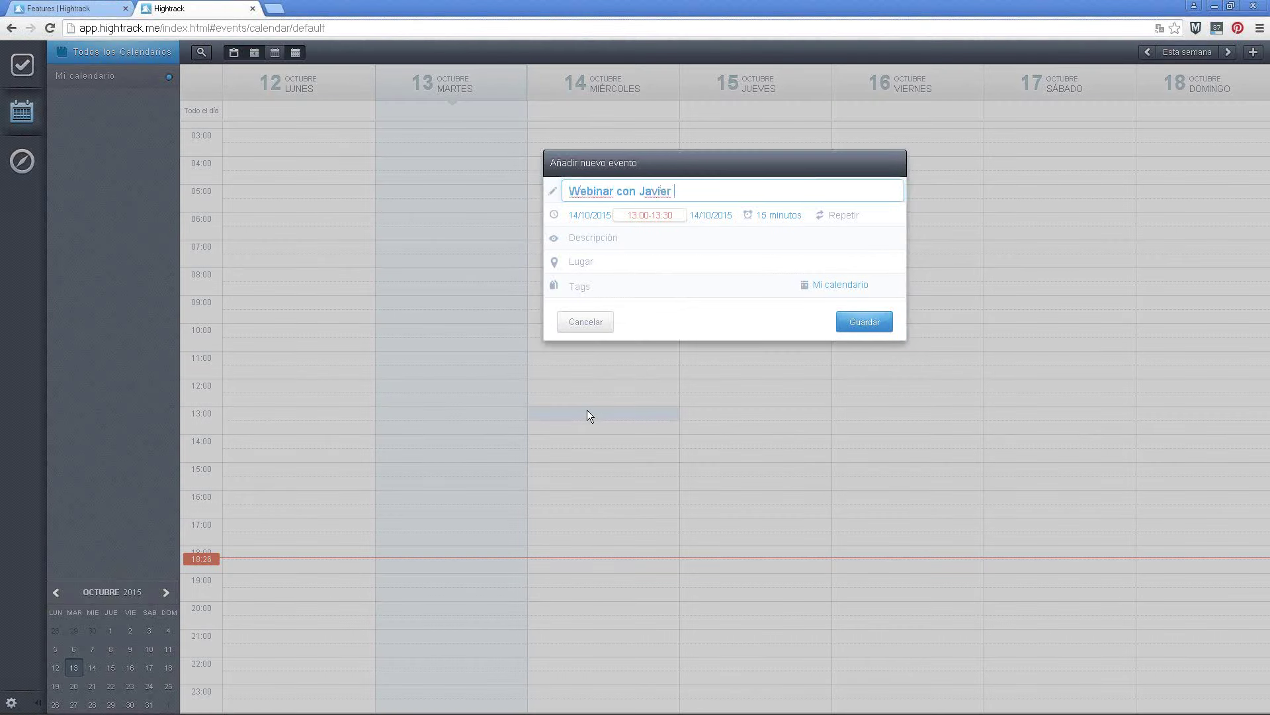
# Set the event's end time to 14:00, making it run 13:00–14:00
pyautogui.click(636, 217)
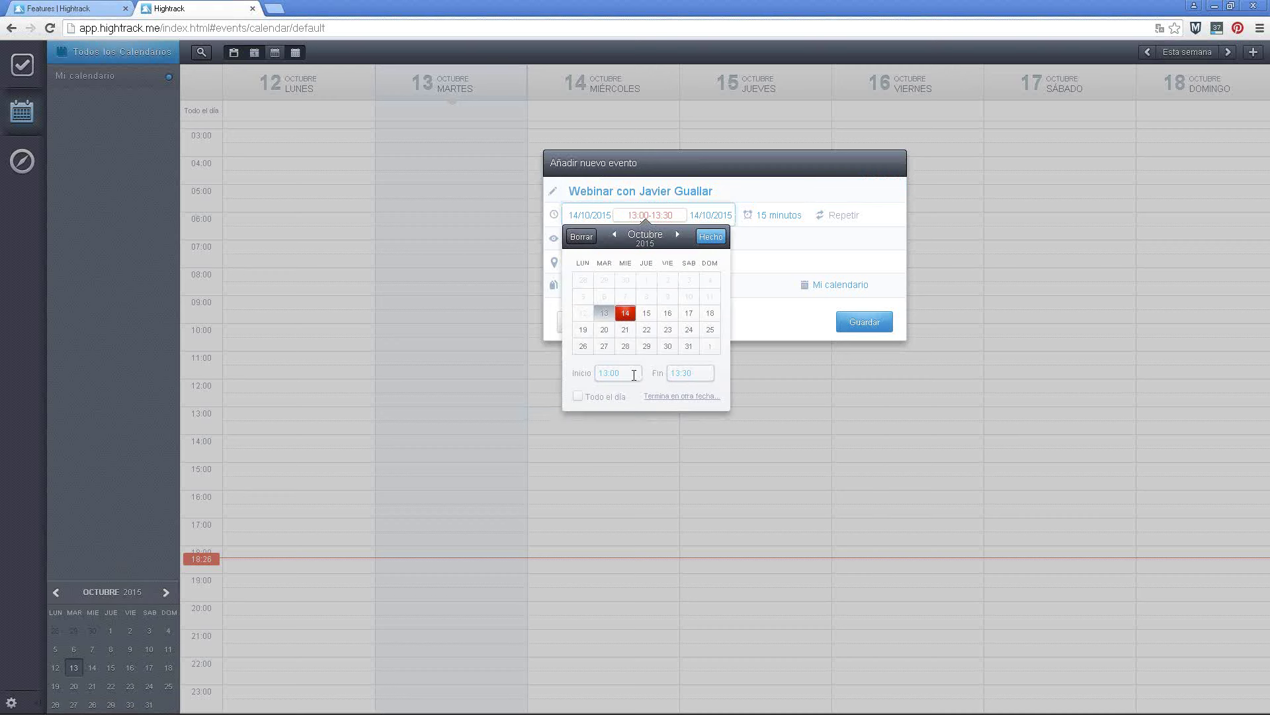
pyautogui.click(705, 374)
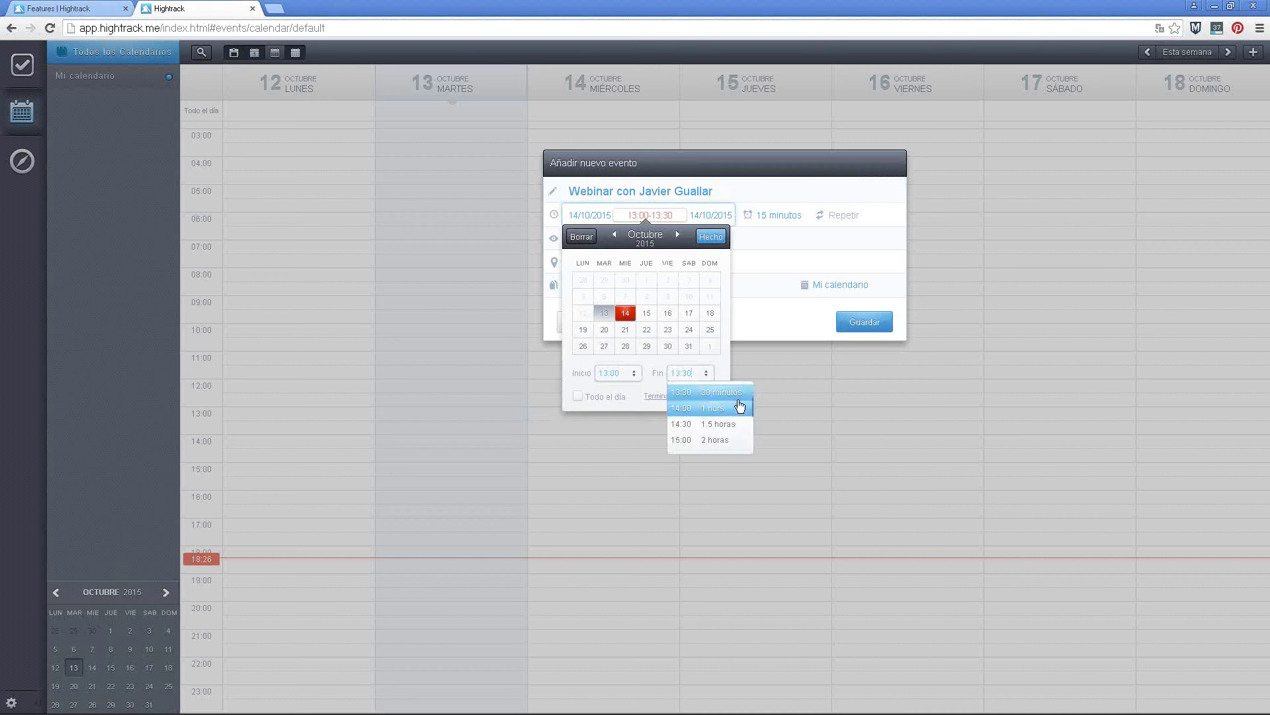
pyautogui.scroll(-1, 724, 426)
pyautogui.scroll(-2, 724, 426)
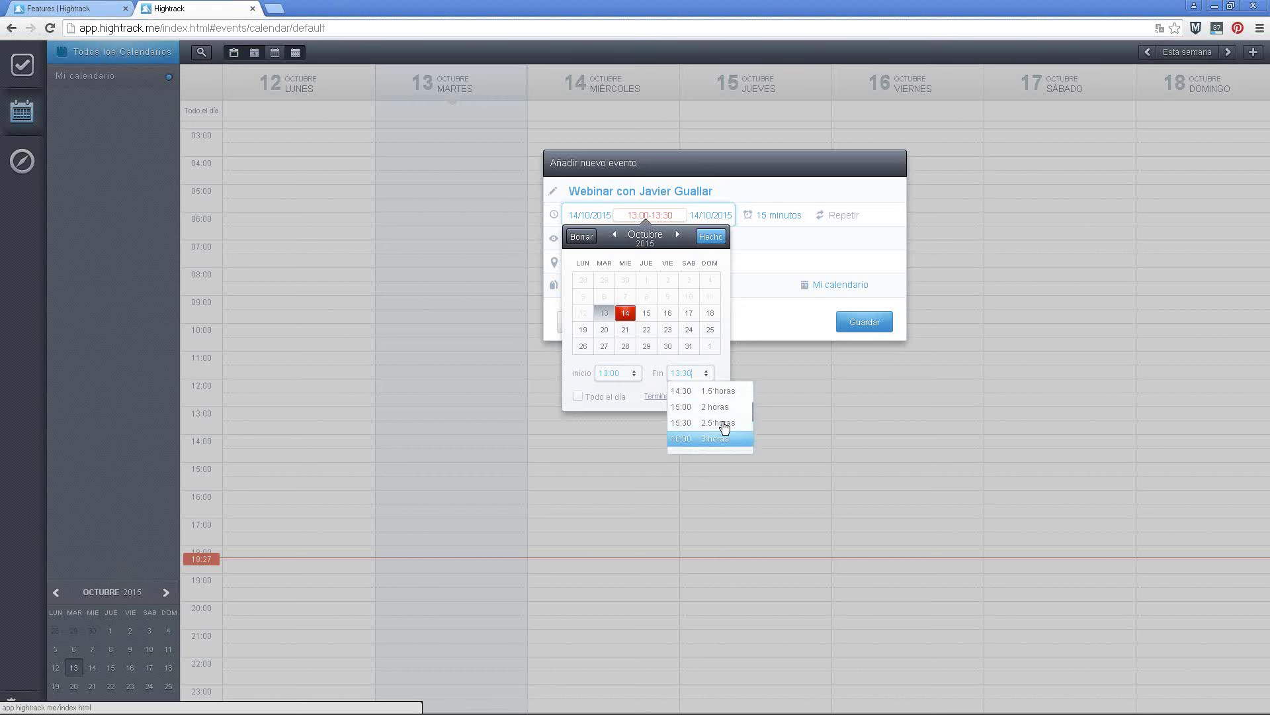
pyautogui.scroll(1, 718, 420)
pyautogui.click(712, 409)
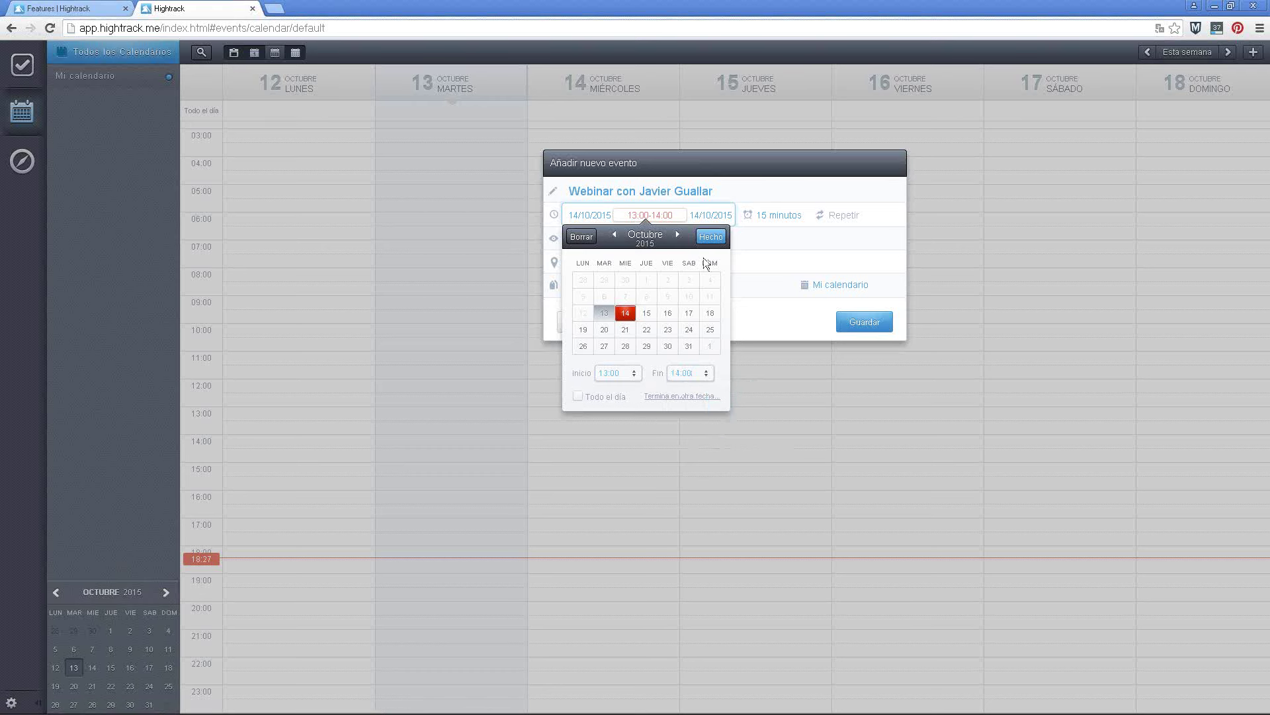
pyautogui.click(712, 239)
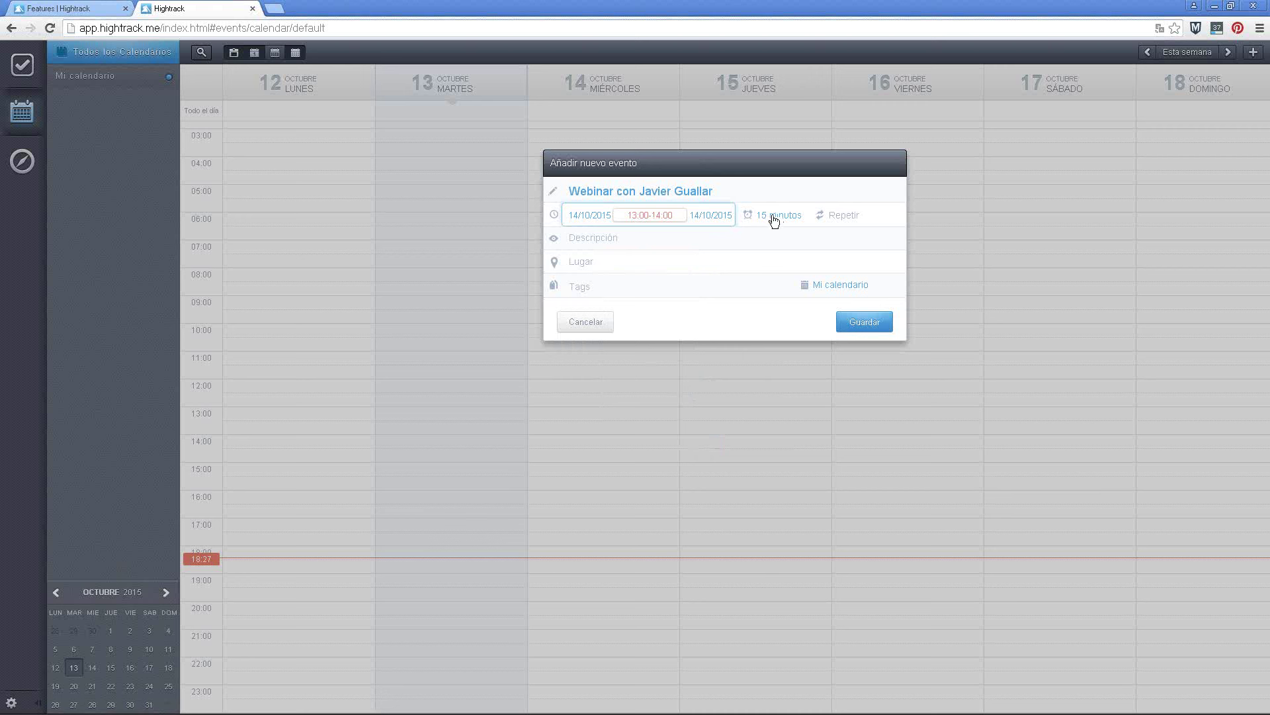
# Add the webinar tag to the event and save it to the calendar
pyautogui.click(585, 267)
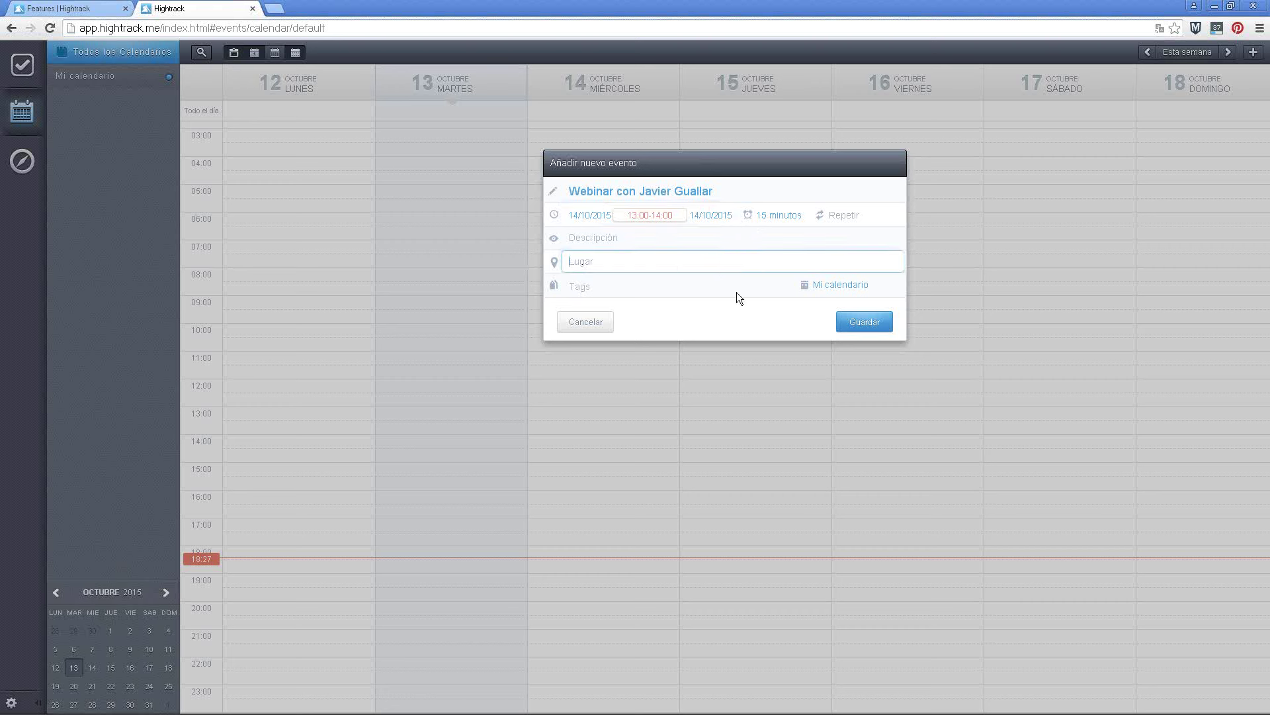
pyautogui.click(589, 290)
pyautogui.write('webn')
pyautogui.write('nar')
pyautogui.press('Return')
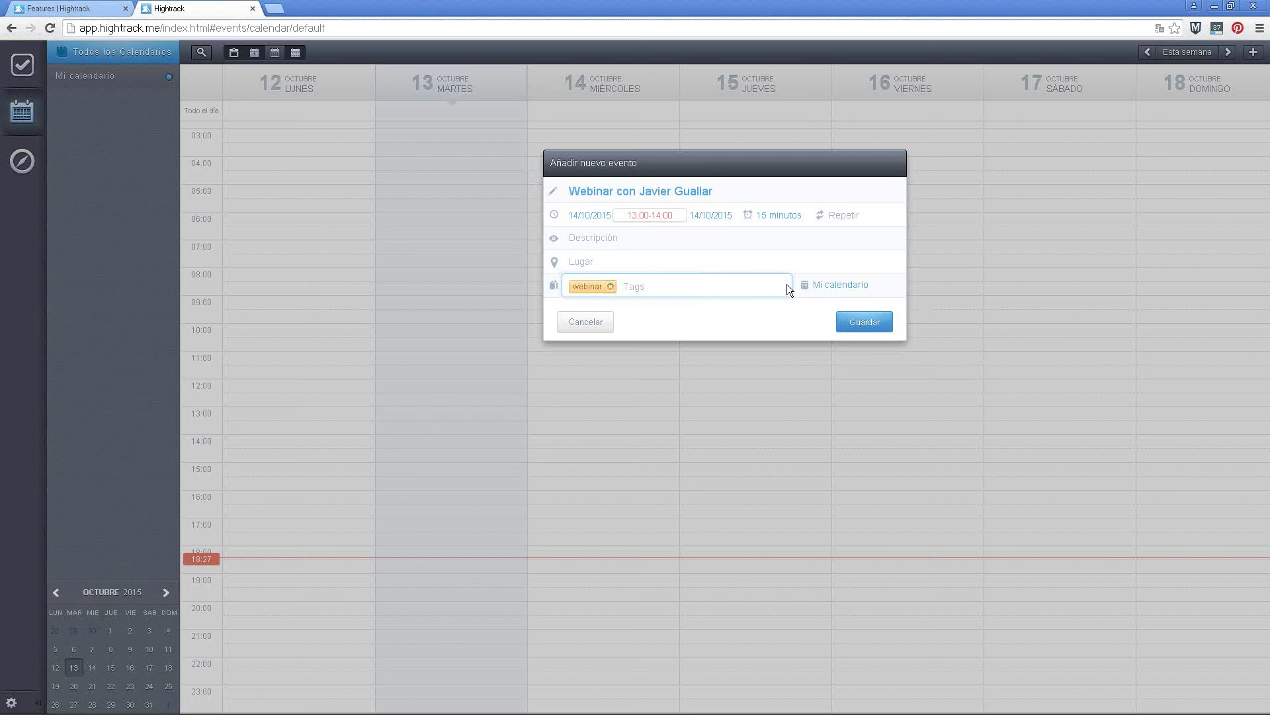
pyautogui.click(864, 323)
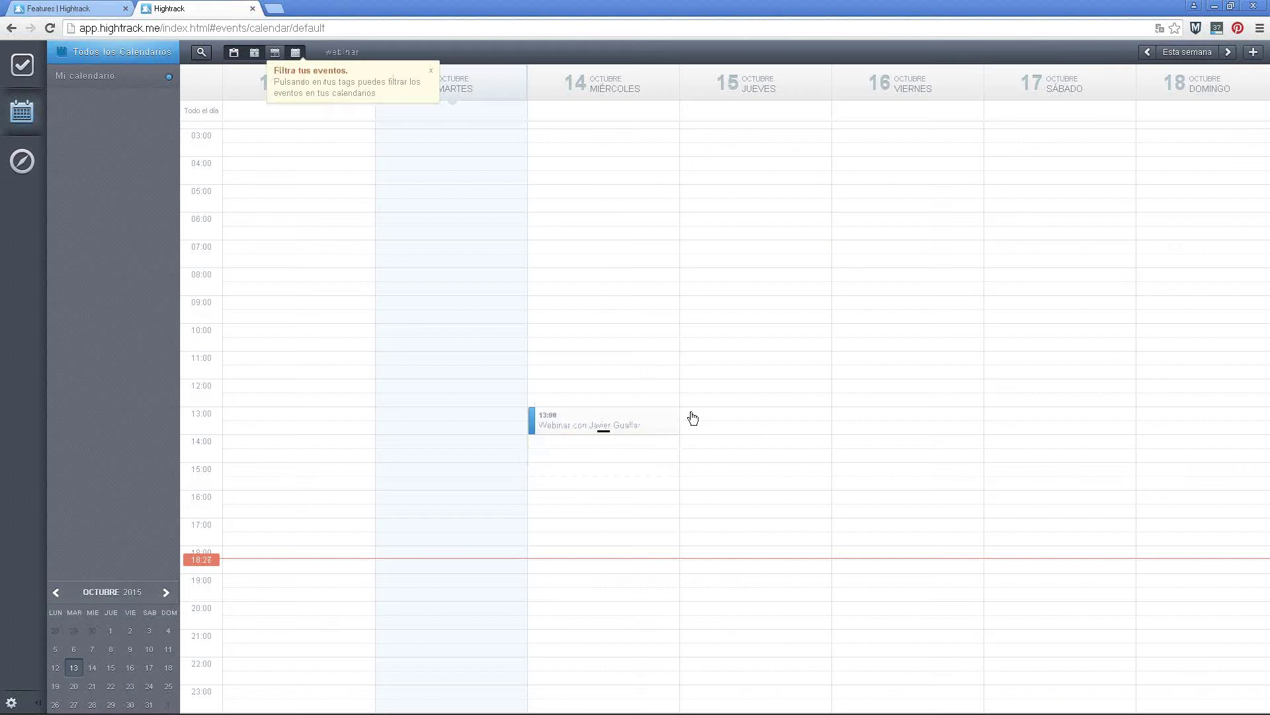
pyautogui.moveTo(541, 426)
pyautogui.mouseDown()
pyautogui.moveTo(559, 367)
pyautogui.moveTo(626, 296)
pyautogui.moveTo(544, 424)
pyautogui.mouseUp()
# Stretch the webinar event on Wednesday 14 to end at 15:00
pyautogui.click(665, 451)
pyautogui.moveTo(601, 431); pyautogui.dragTo(601, 459)
pyautogui.click(556, 421)
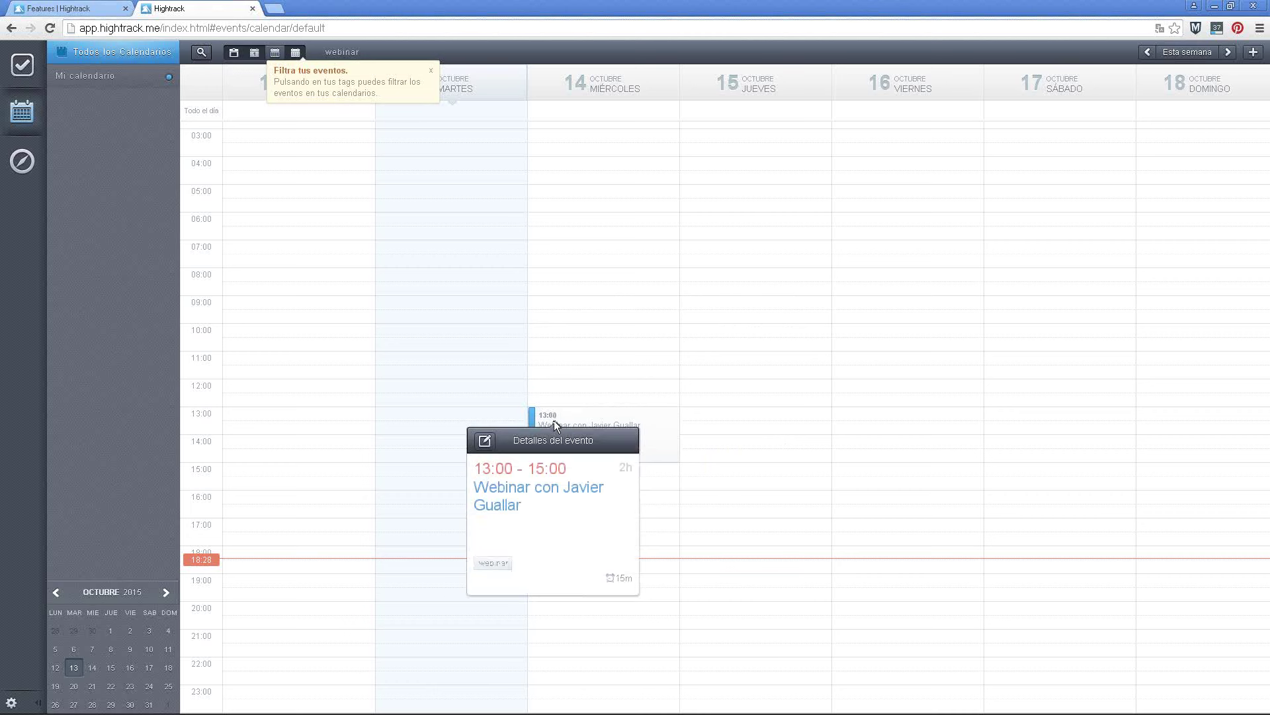
# Review the event in the edit form without changes, then return to the Quondos tasks
pyautogui.click(485, 441)
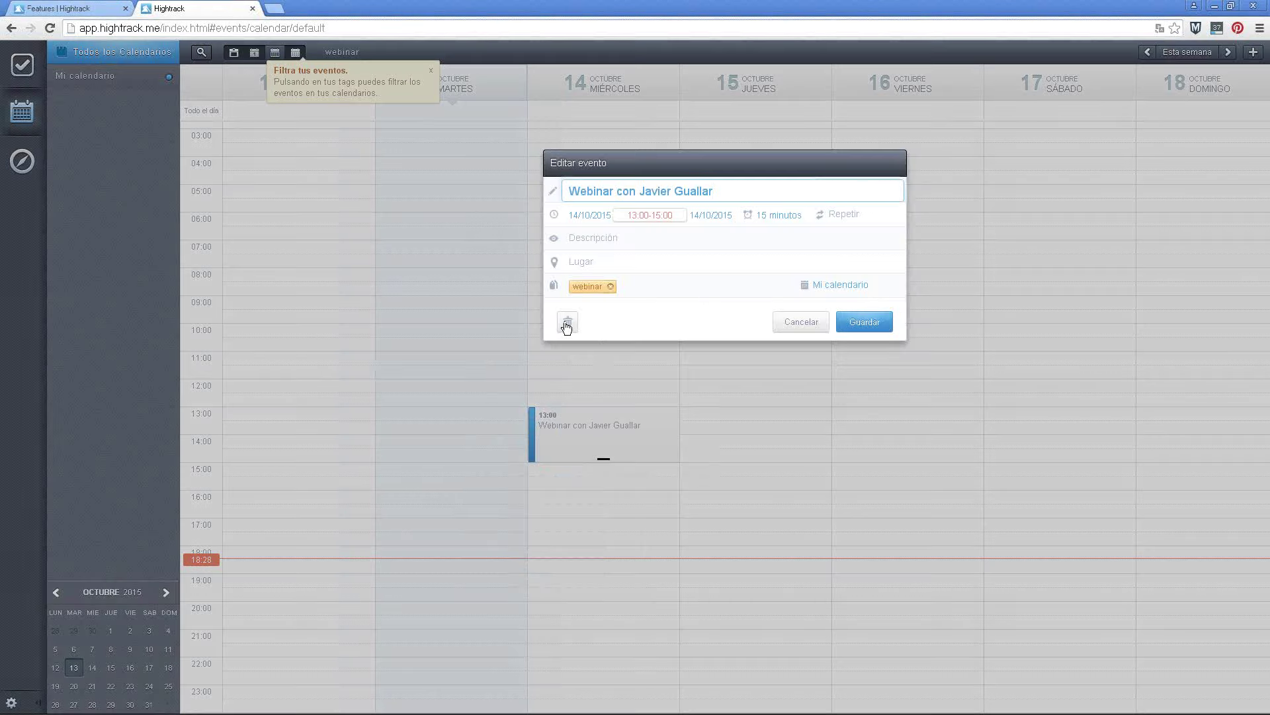
pyautogui.click(814, 324)
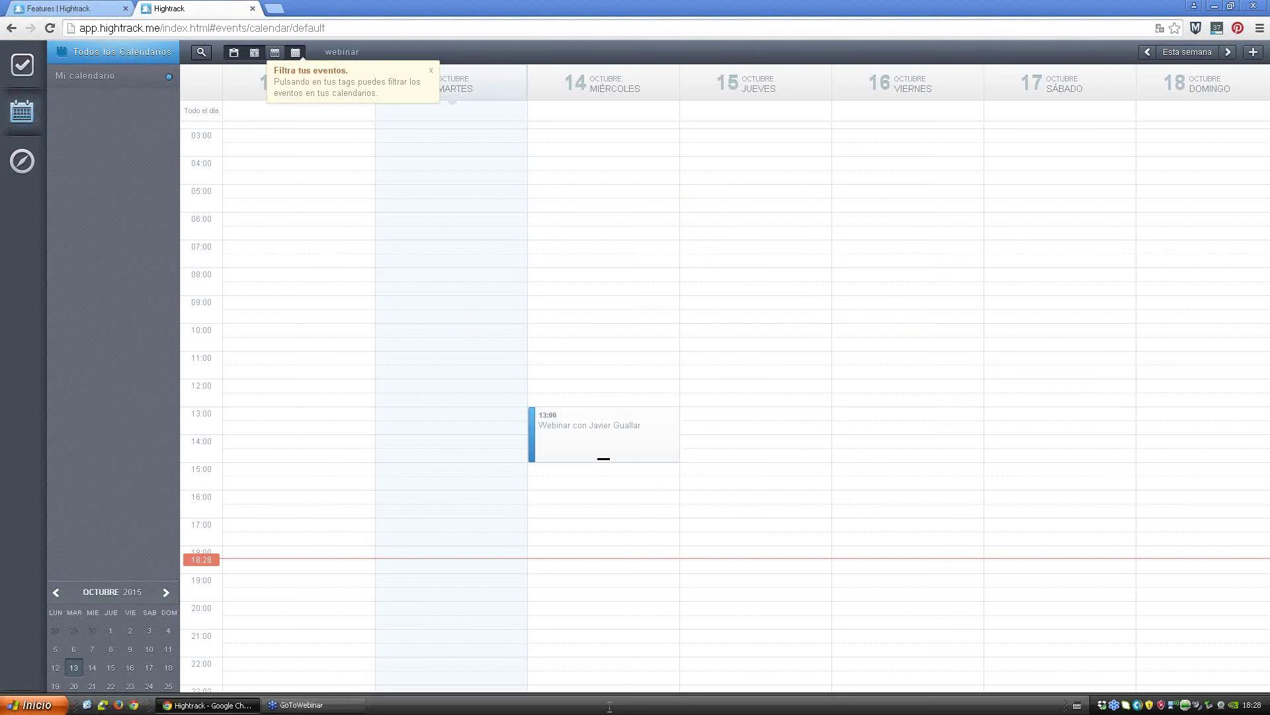
pyautogui.click(20, 68)
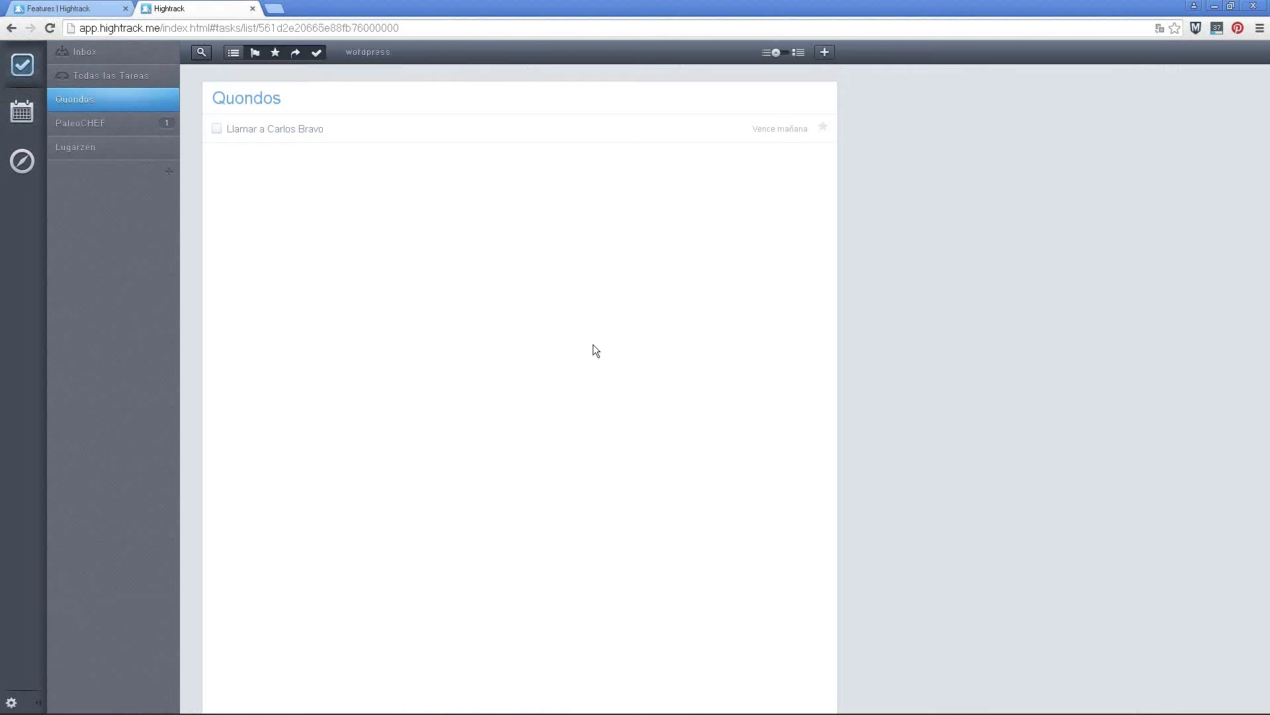
# Add a starred Quondos task 'Actualizar hosting'
pyautogui.press('n')
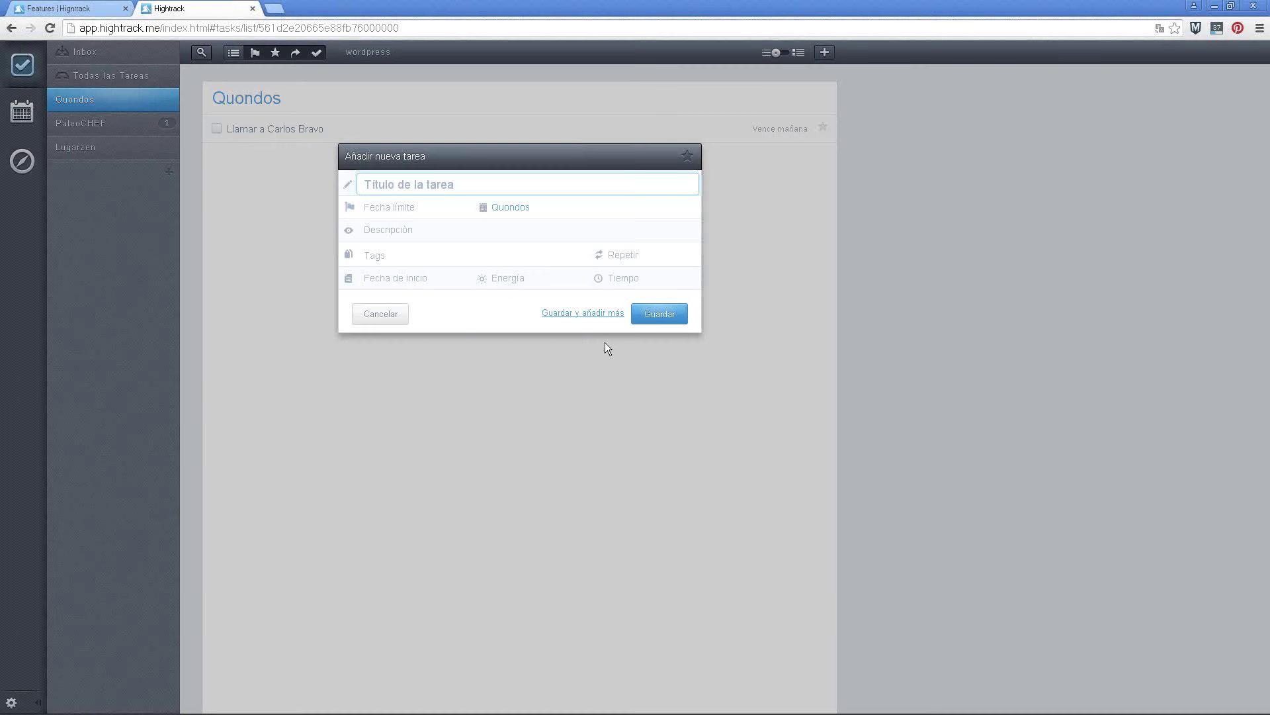
pyautogui.write('Actualizar hosting')
pyautogui.click(686, 156)
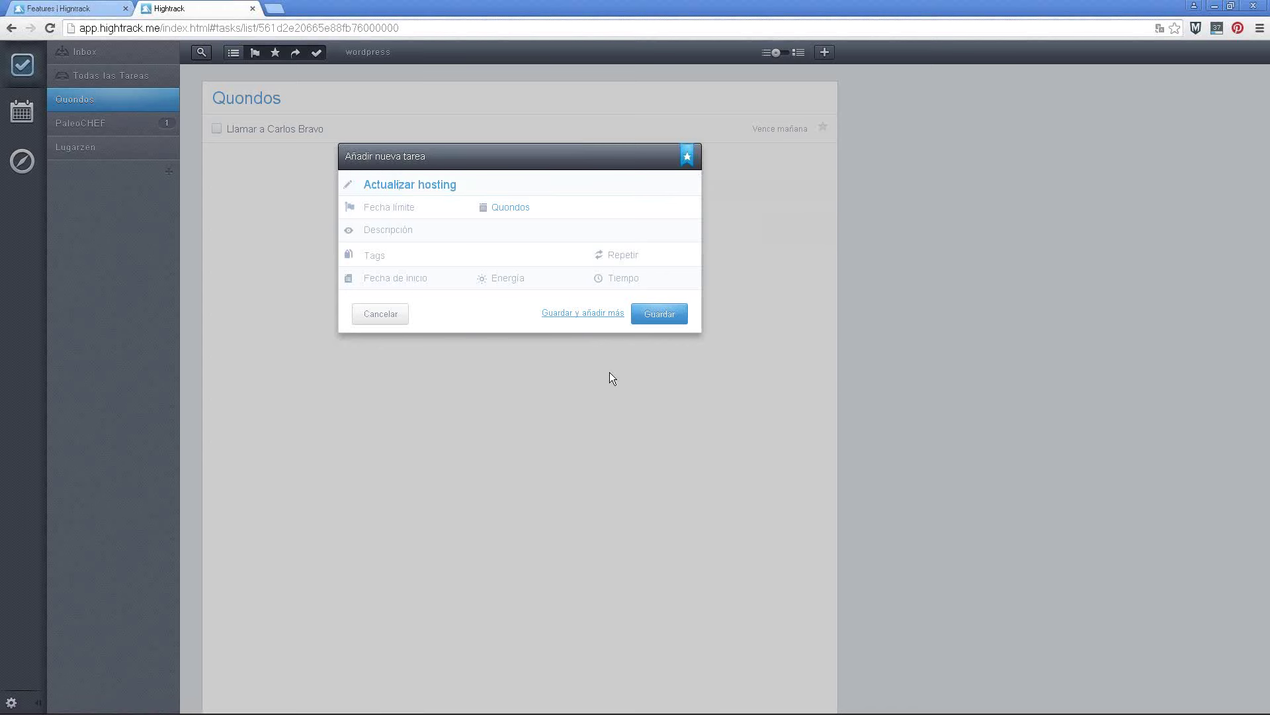
pyautogui.click(665, 314)
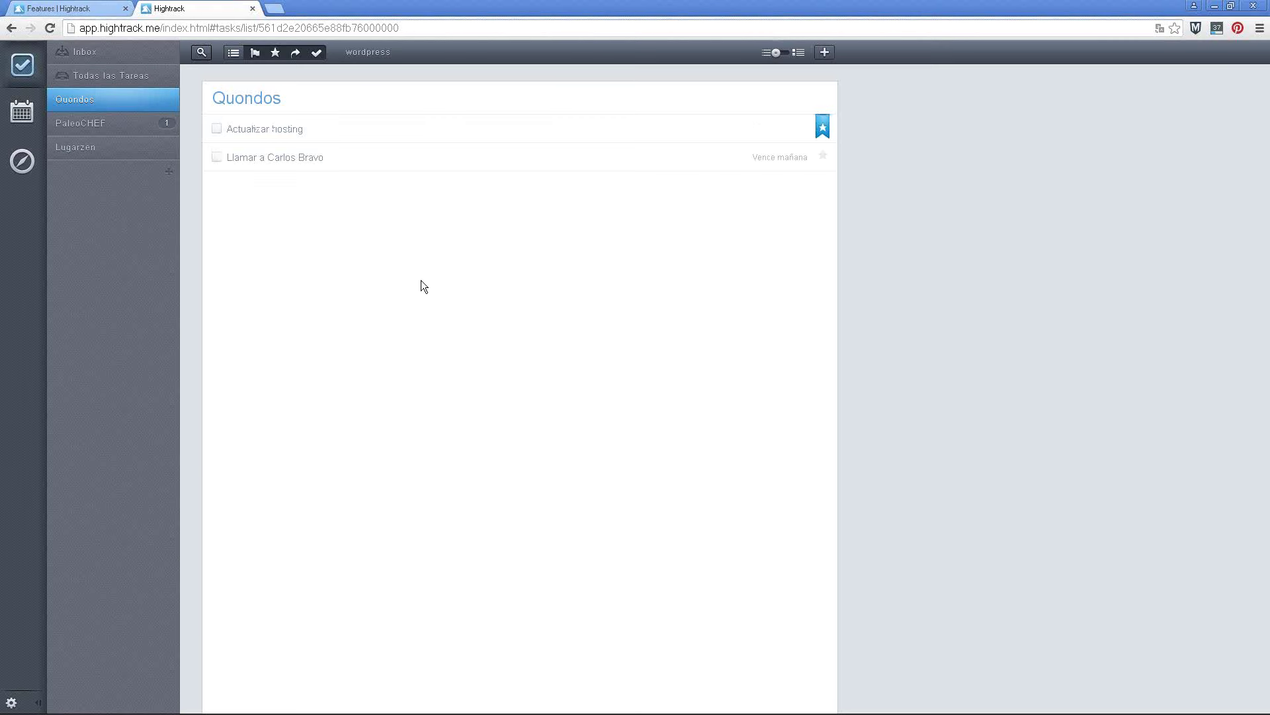
# Add the tasks 'Contratar copywriting' and 'Escribir post'
pyautogui.press('n')
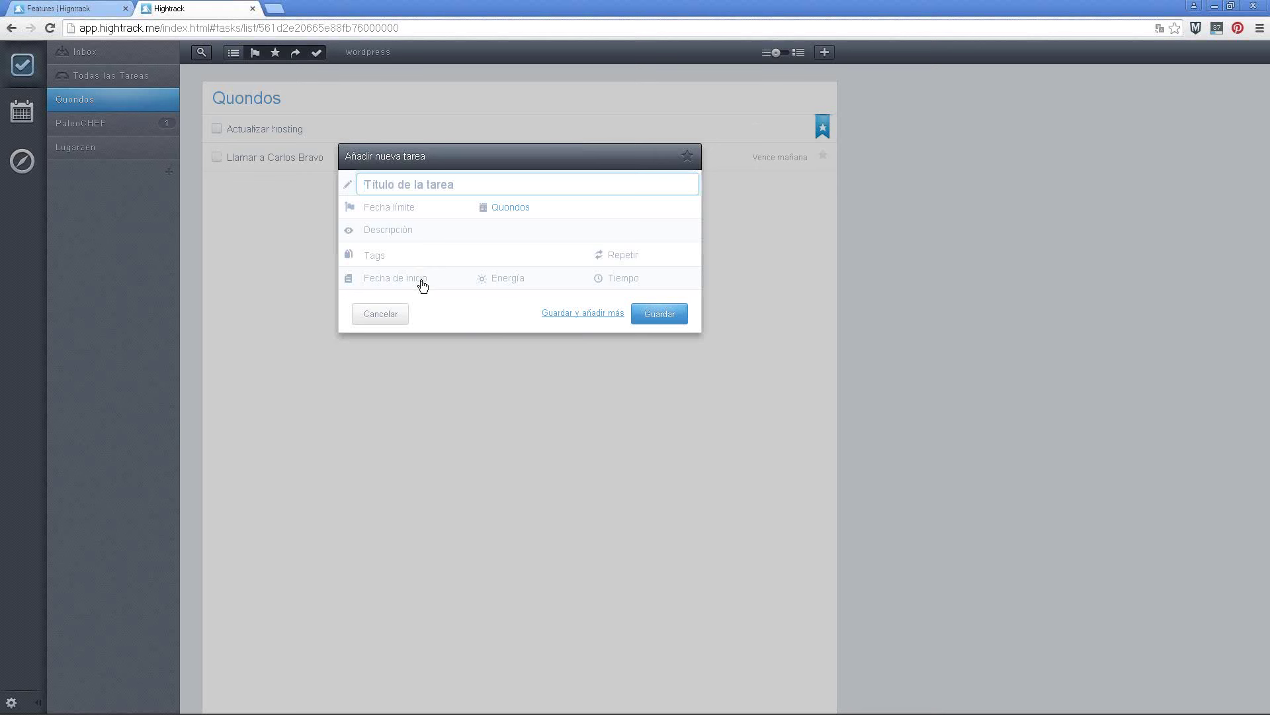
pyautogui.write('Contratar copywriting')
pyautogui.press('Return')
pyautogui.press('n')
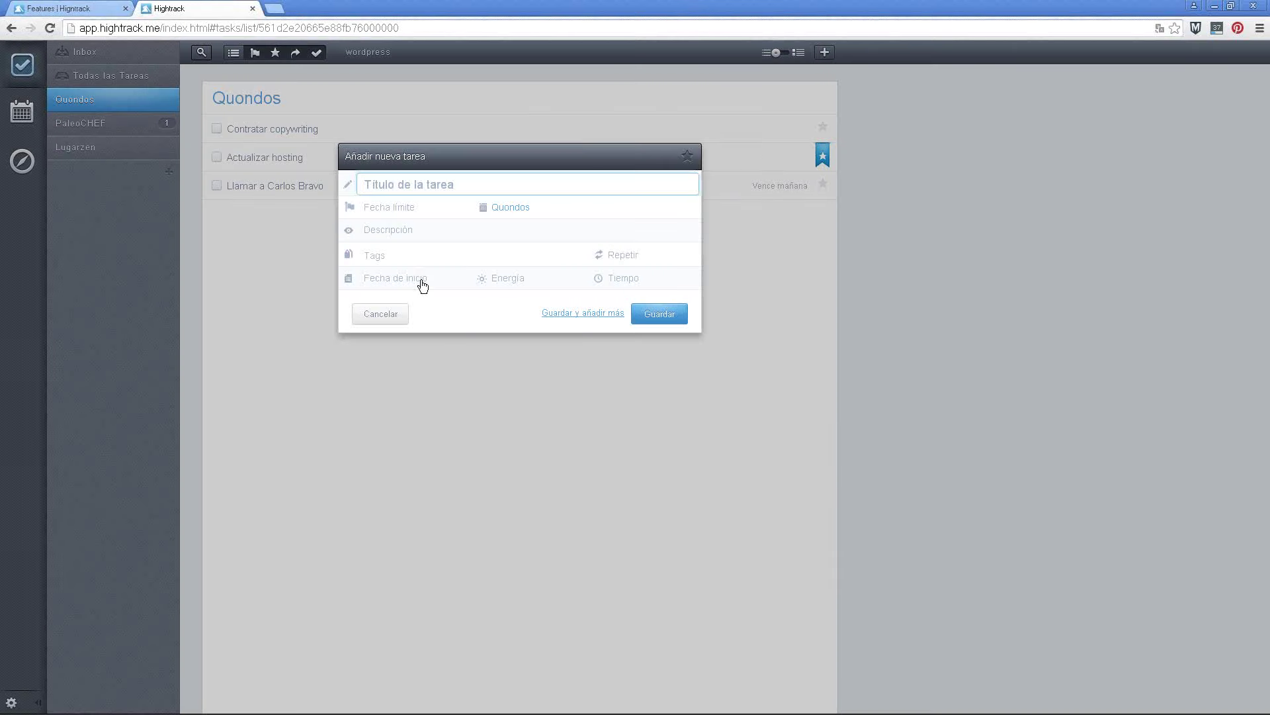
pyautogui.write('Escribir post')
pyautogui.click(679, 321)
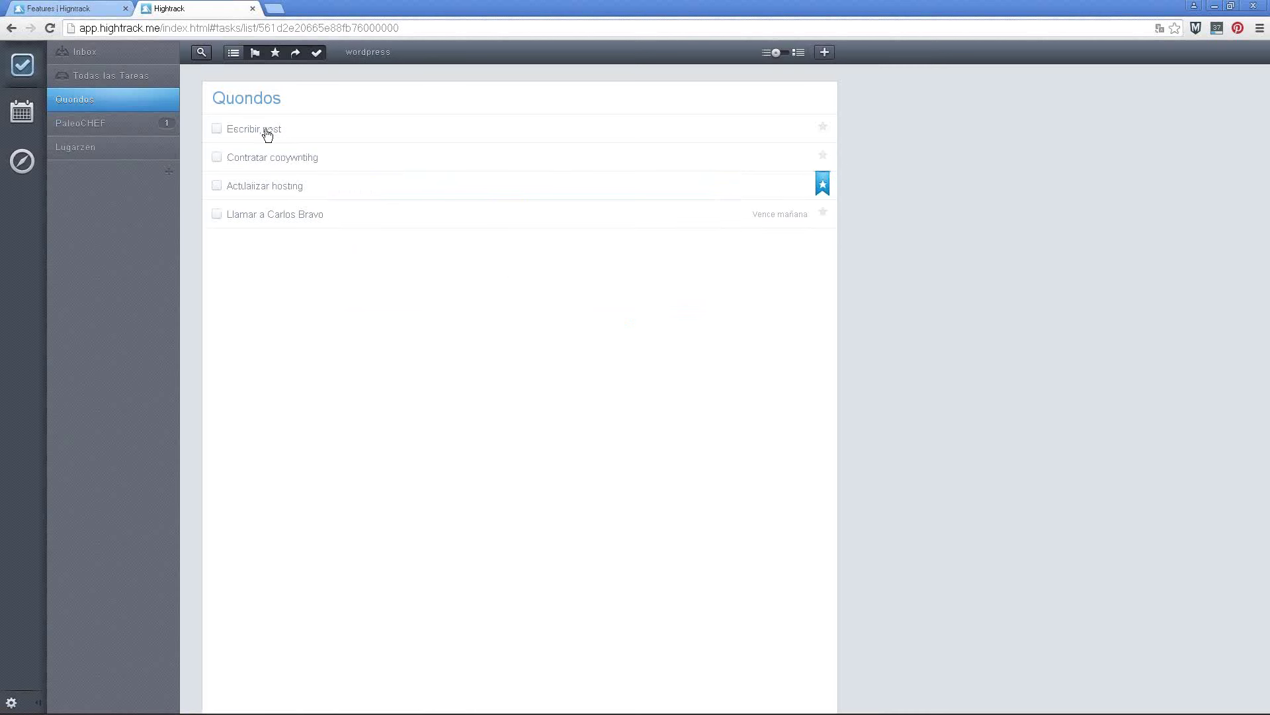
# Make Escribir post due tomorrow and Contratar copywriting due today
pyautogui.rightClick(270, 132)
pyautogui.click(255, 131)
pyautogui.click(306, 190)
pyautogui.click(272, 163)
pyautogui.click(323, 219)
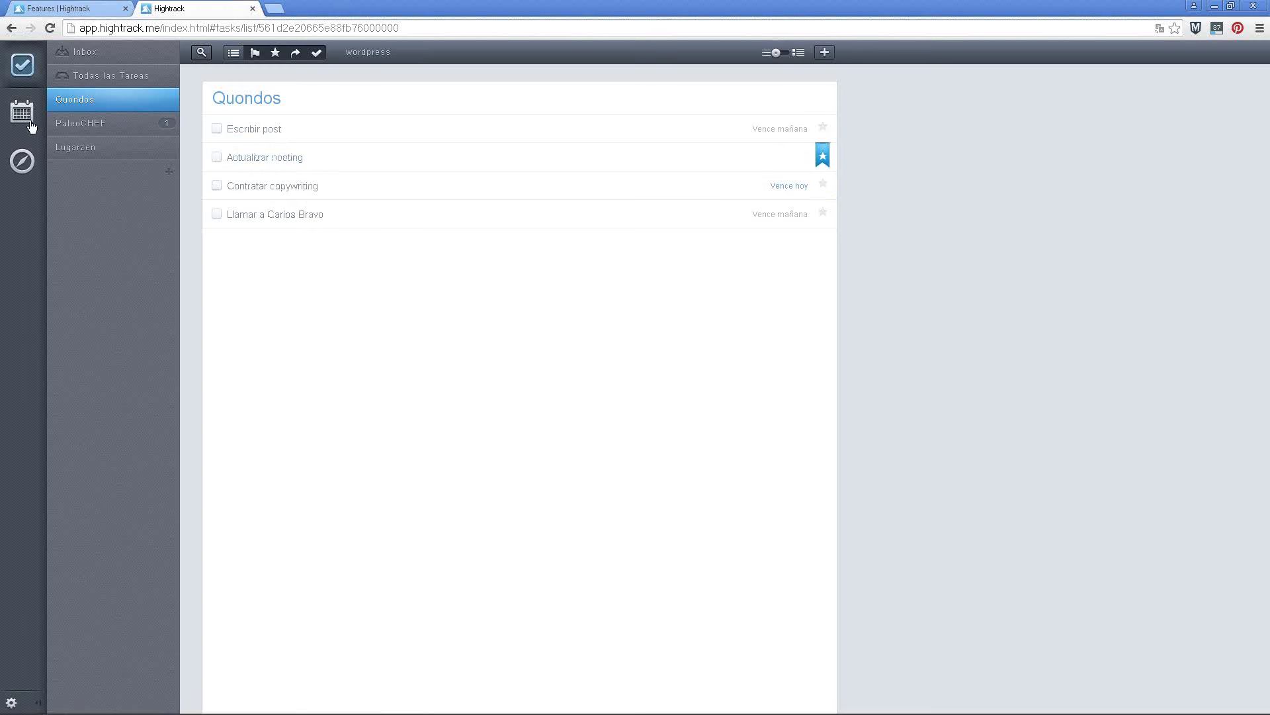
pyautogui.click(100, 127)
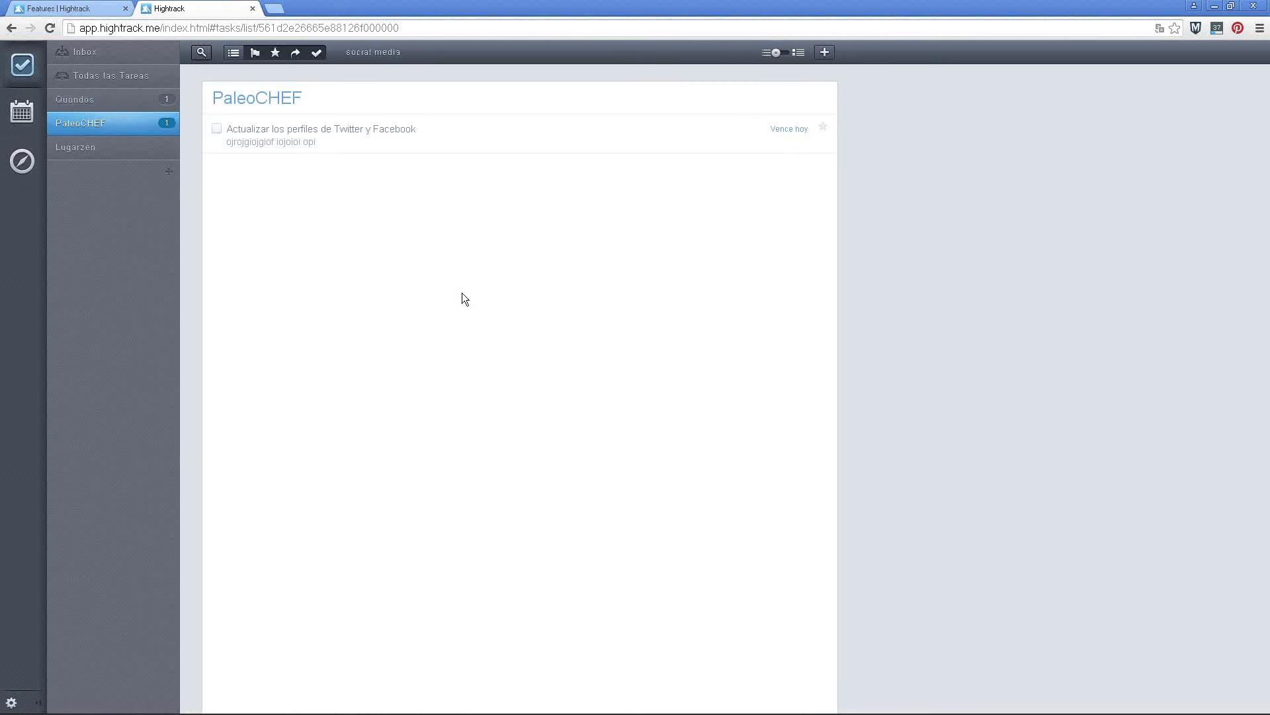
# Add PaleoCHEF tasks 'Actualizar blog', starred, and 'publicar en instagram'
pyautogui.press('n')
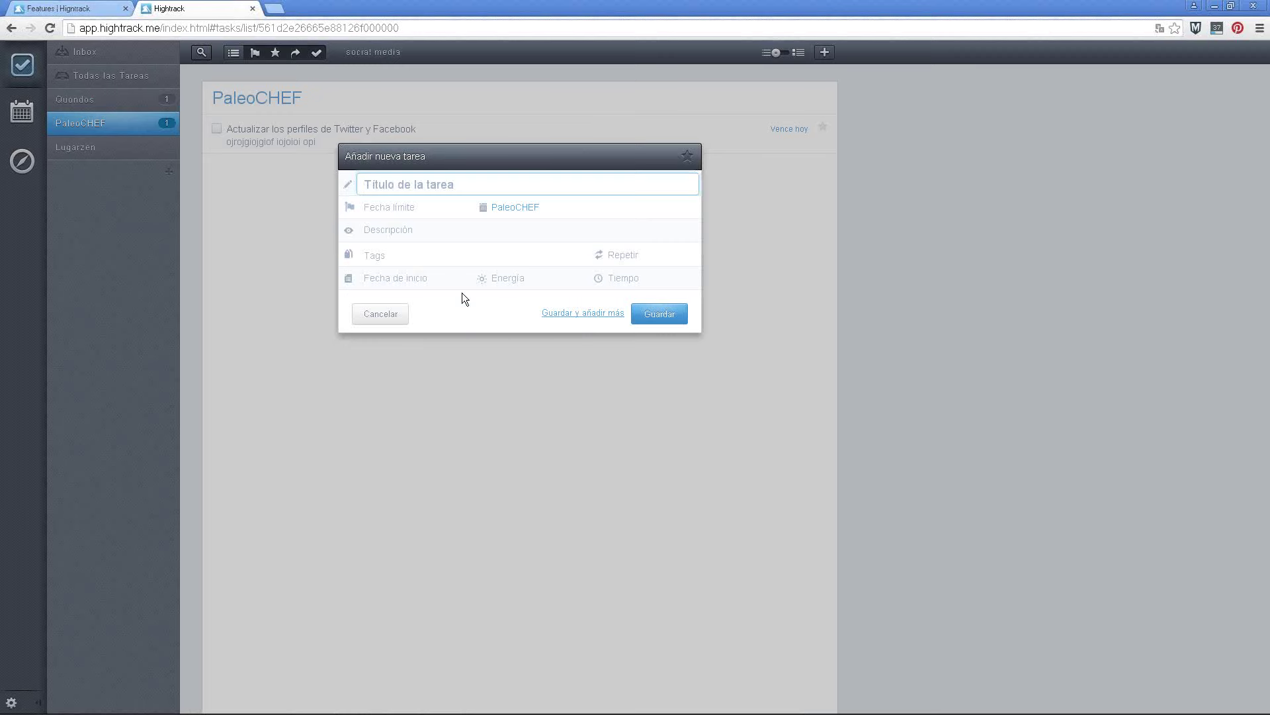
pyautogui.write('Actualizar blog')
pyautogui.click(659, 313)
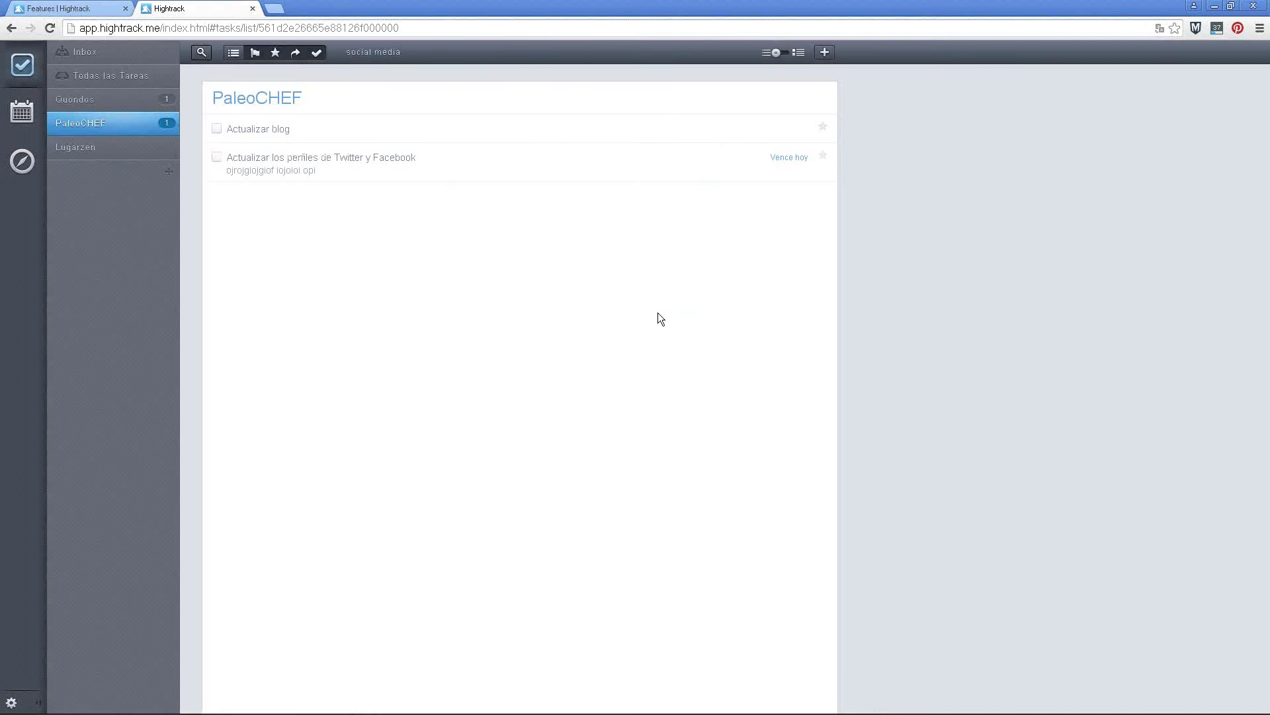
pyautogui.press('n')
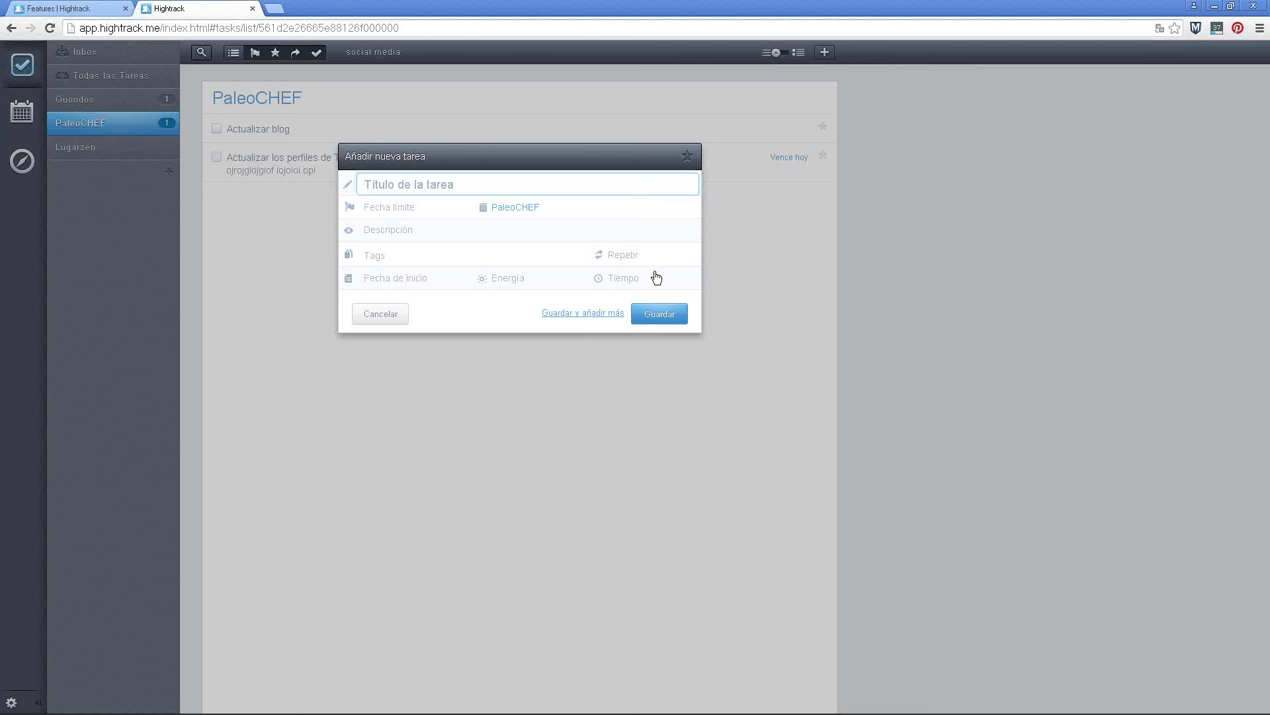
pyautogui.write('publicar en instagram')
pyautogui.click(652, 315)
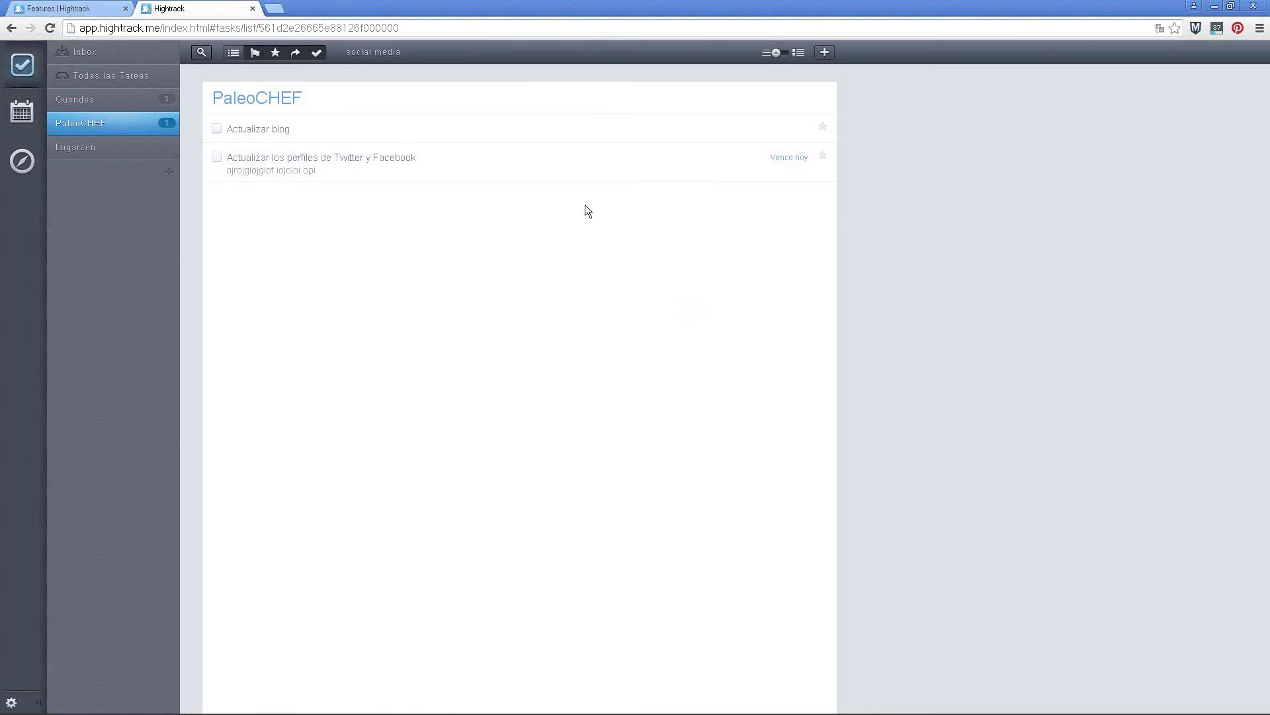
pyautogui.click(823, 157)
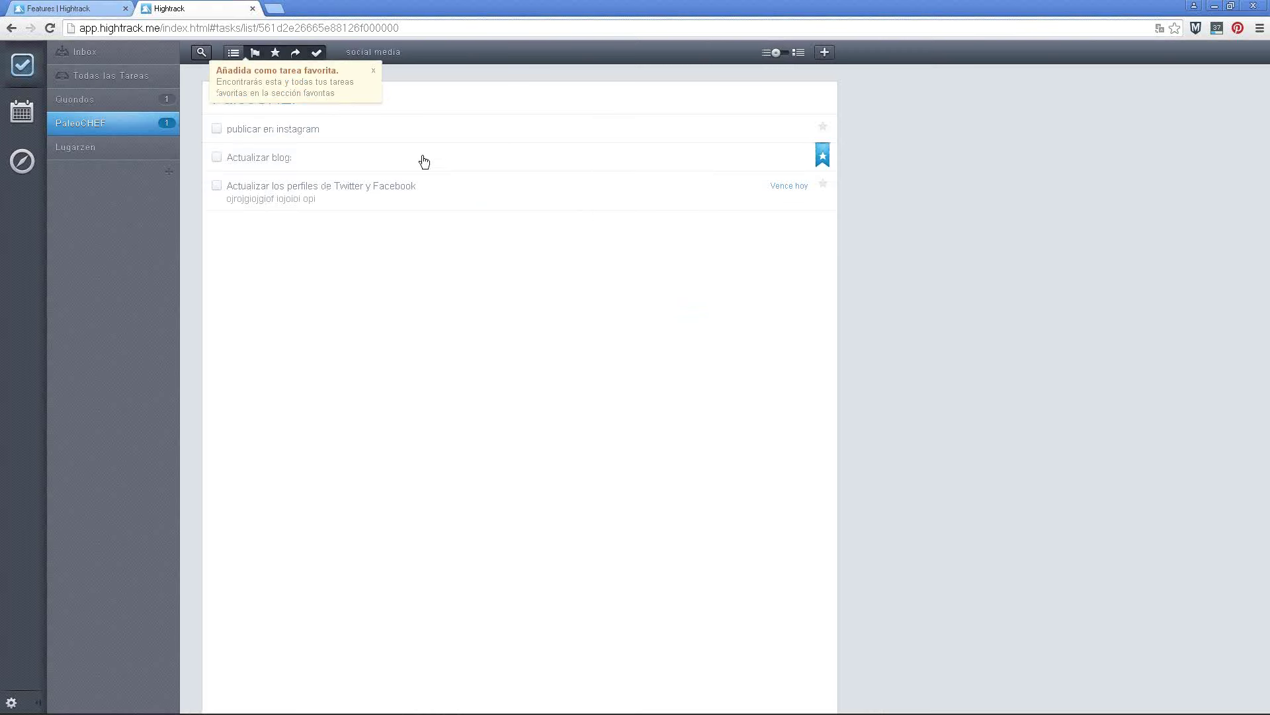
# Set 'publicar en instagram' due today, then go to the Lugarzen list
pyautogui.click(292, 133)
pyautogui.click(343, 164)
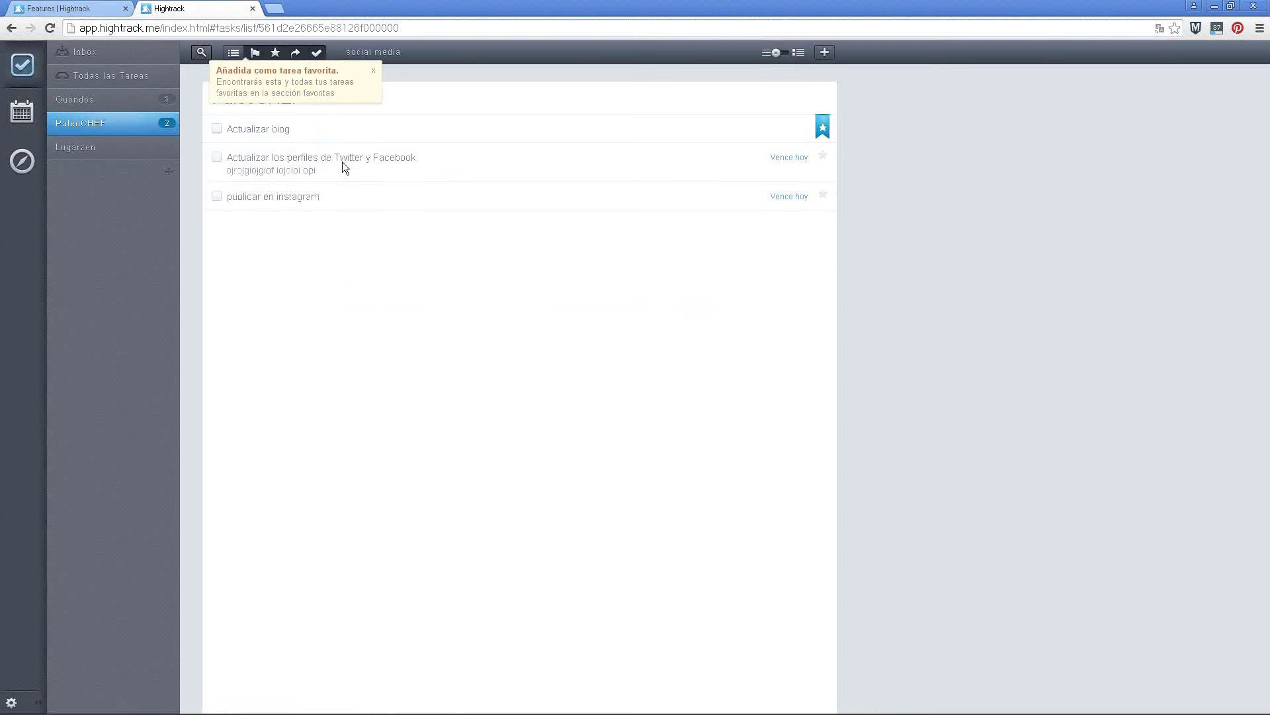
pyautogui.click(131, 158)
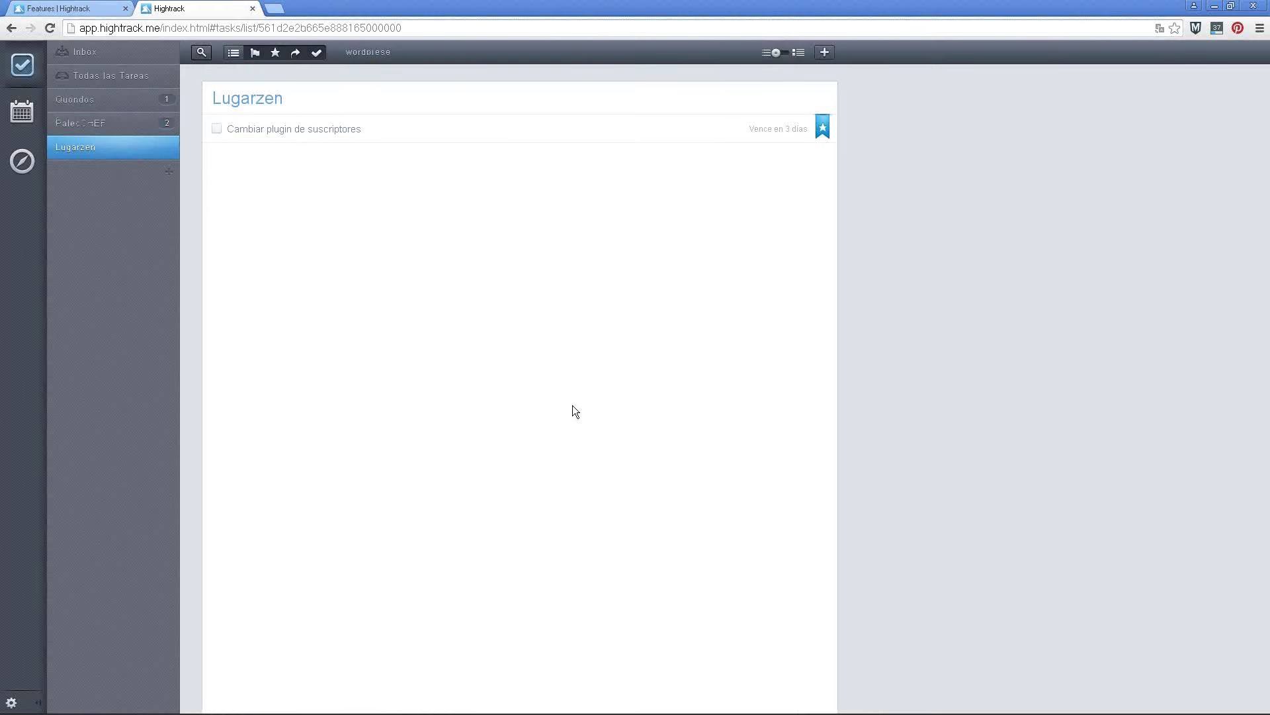
# Add a starred Lugarzen task 'revisar "sobre mí"'
pyautogui.press('n')
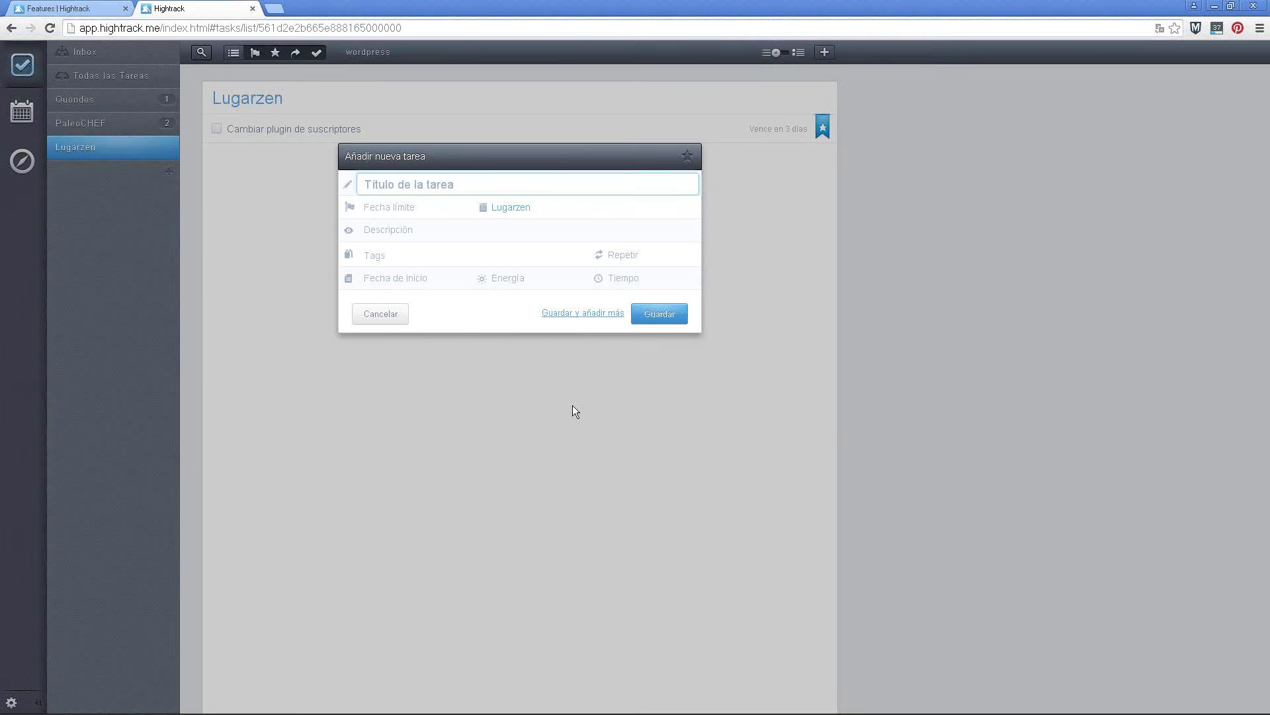
pyautogui.write('revisar "sobre mí"')
pyautogui.click(688, 159)
pyautogui.click(660, 315)
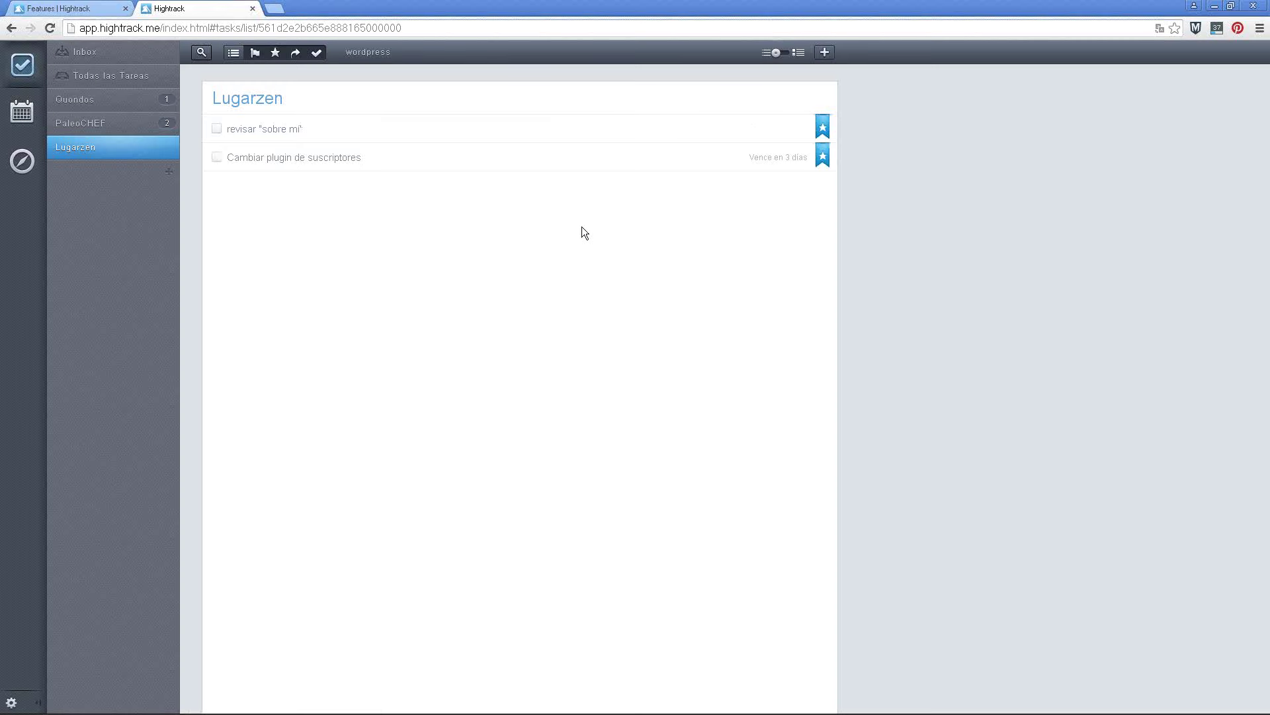
# Add the task 'repasar talleres' and make it due tomorrow
pyautogui.press('n')
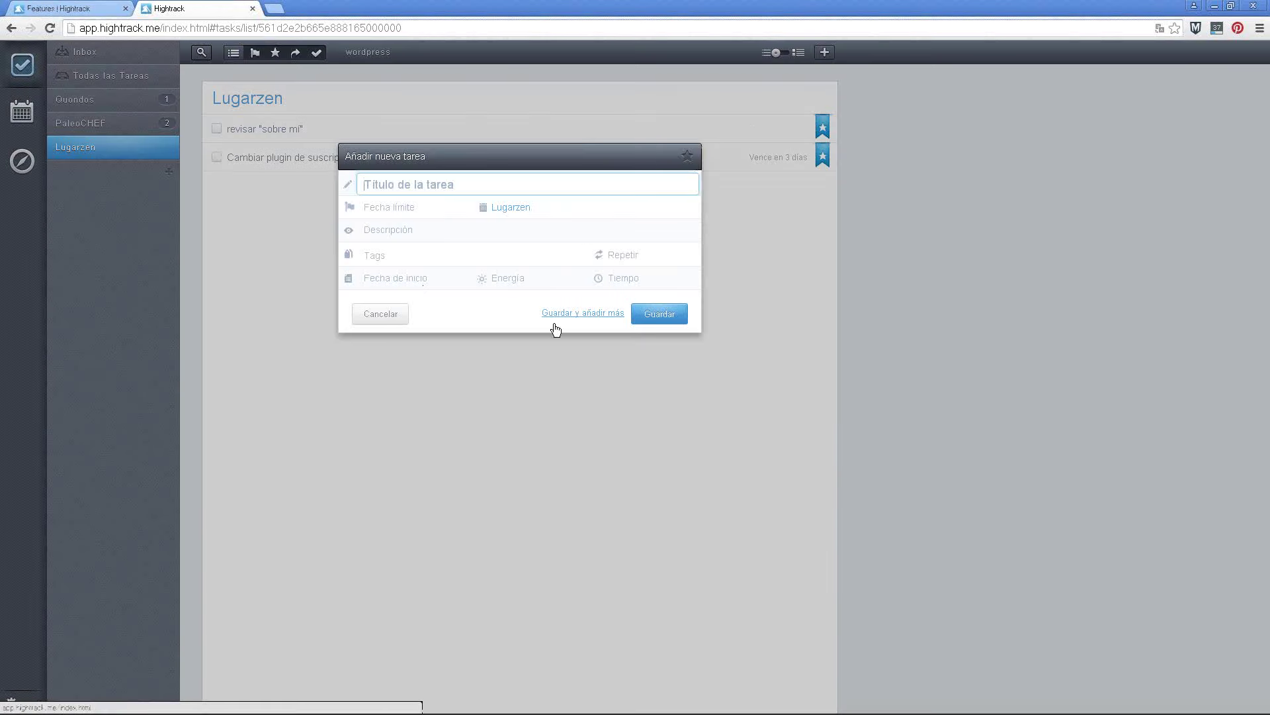
pyautogui.write('repasar talleres')
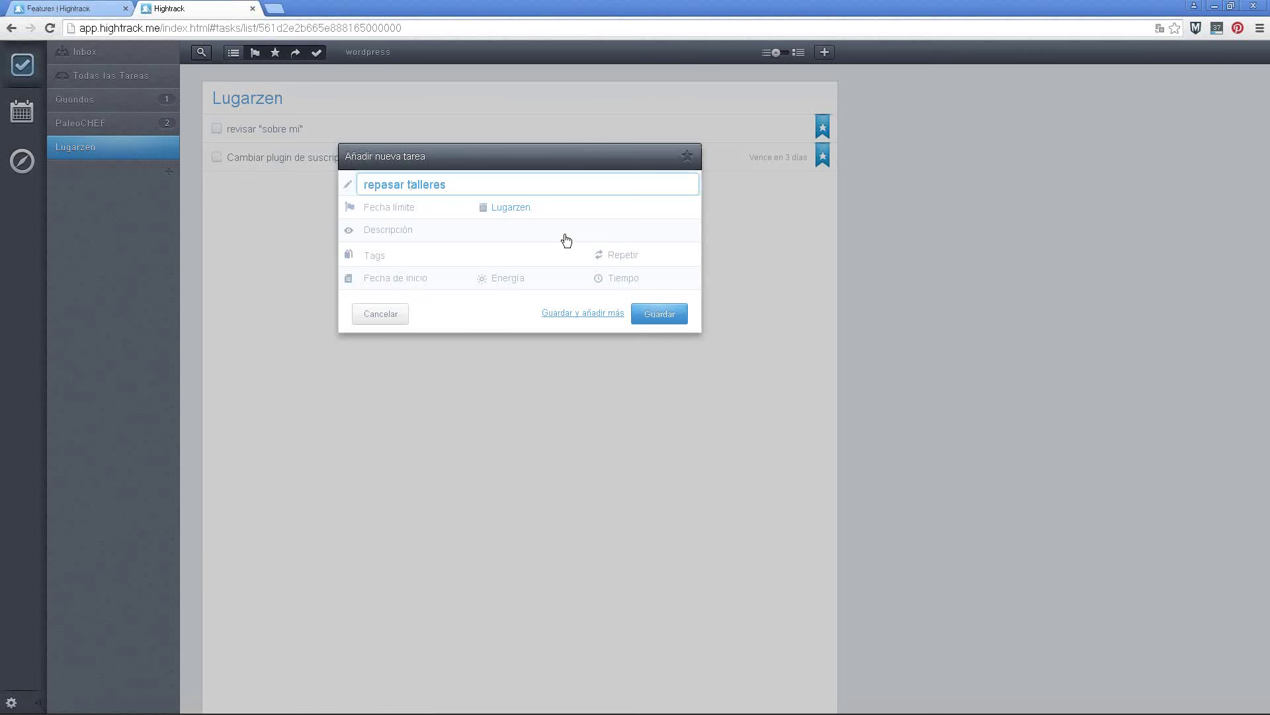
pyautogui.click(657, 315)
pyautogui.rightClick(274, 130)
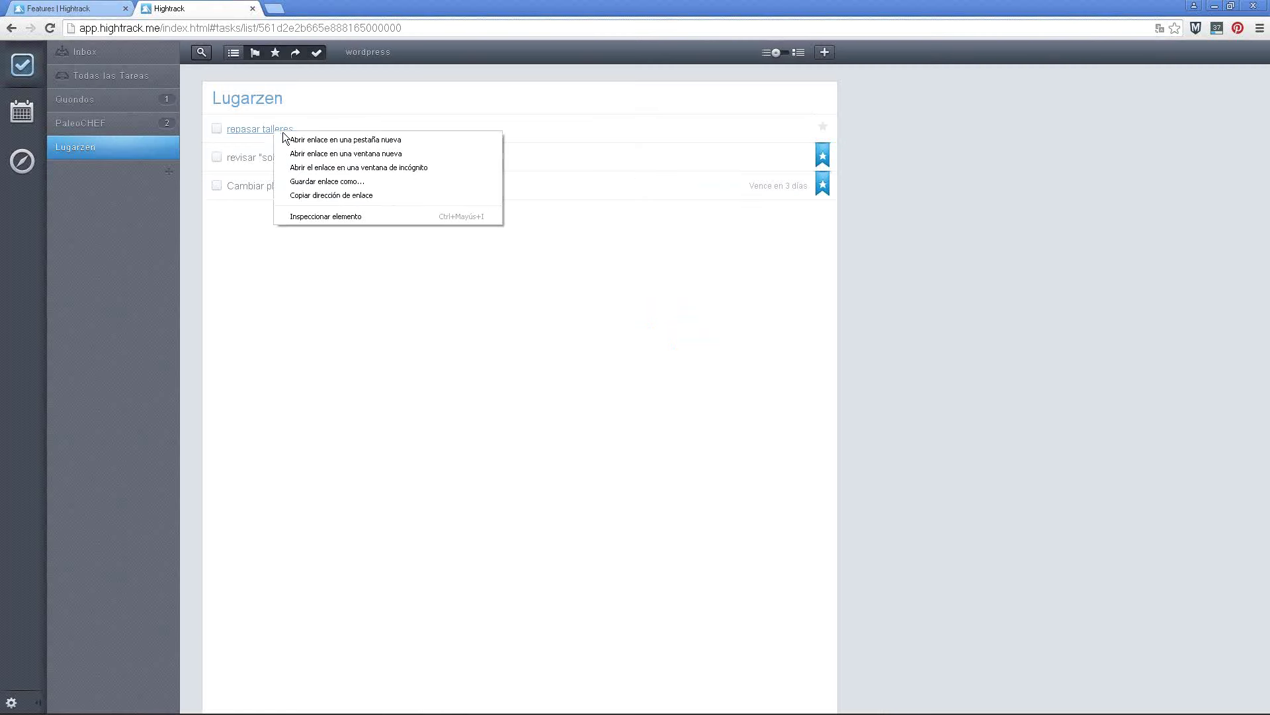
pyautogui.click(257, 132)
pyautogui.click(315, 160)
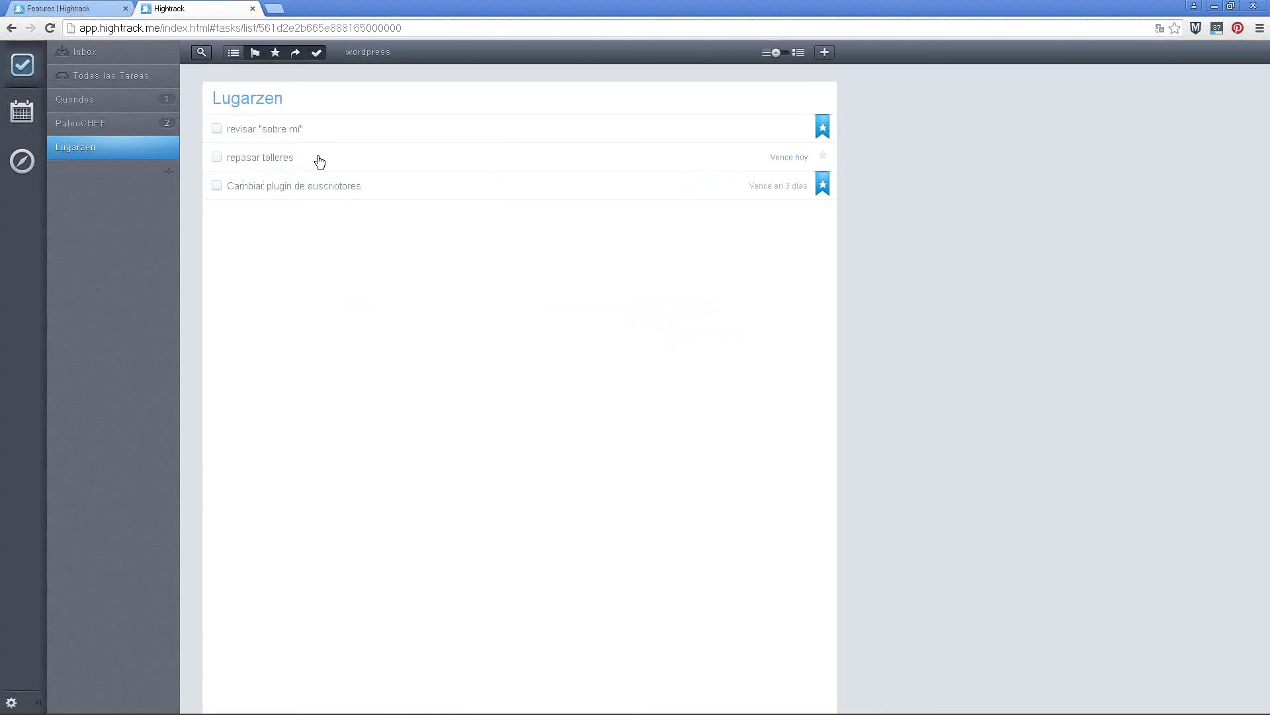
pyautogui.moveTo(275, 162)
pyautogui.click(326, 213)
pyautogui.click(23, 162)
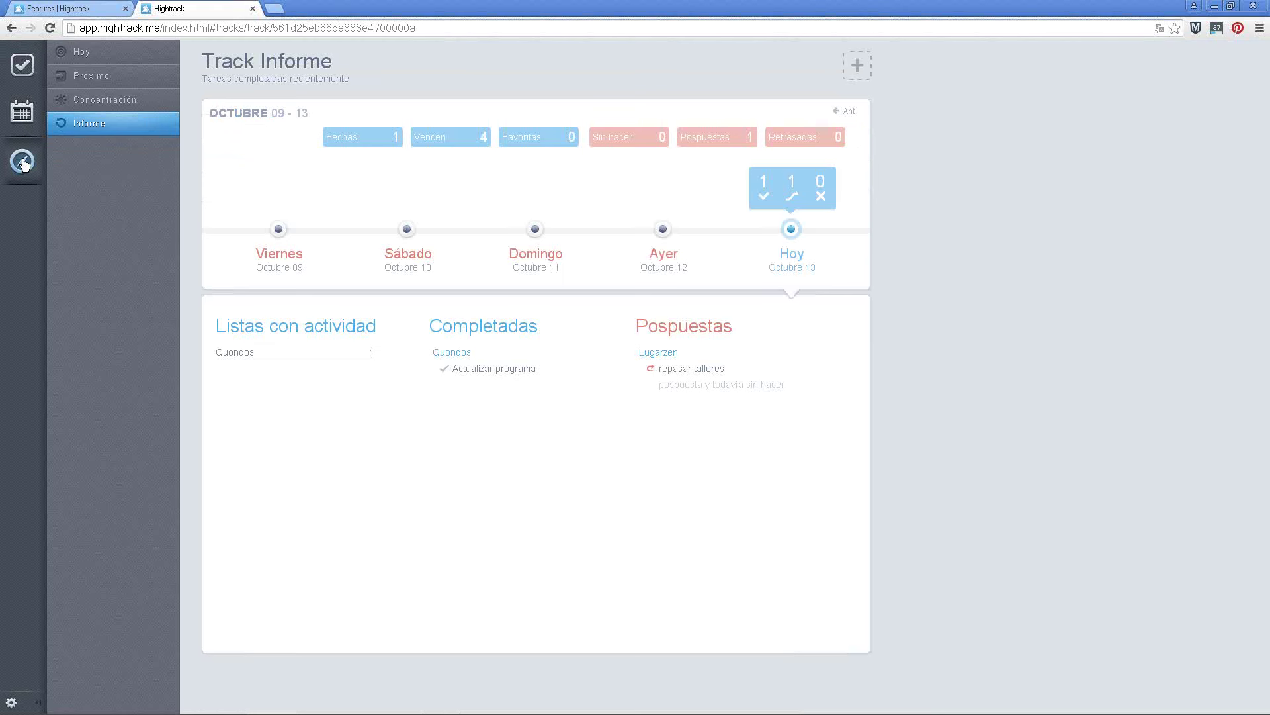
# Browse the Hoy track and the Próximo days for Thursday, Friday and tomorrow
pyautogui.click(92, 53)
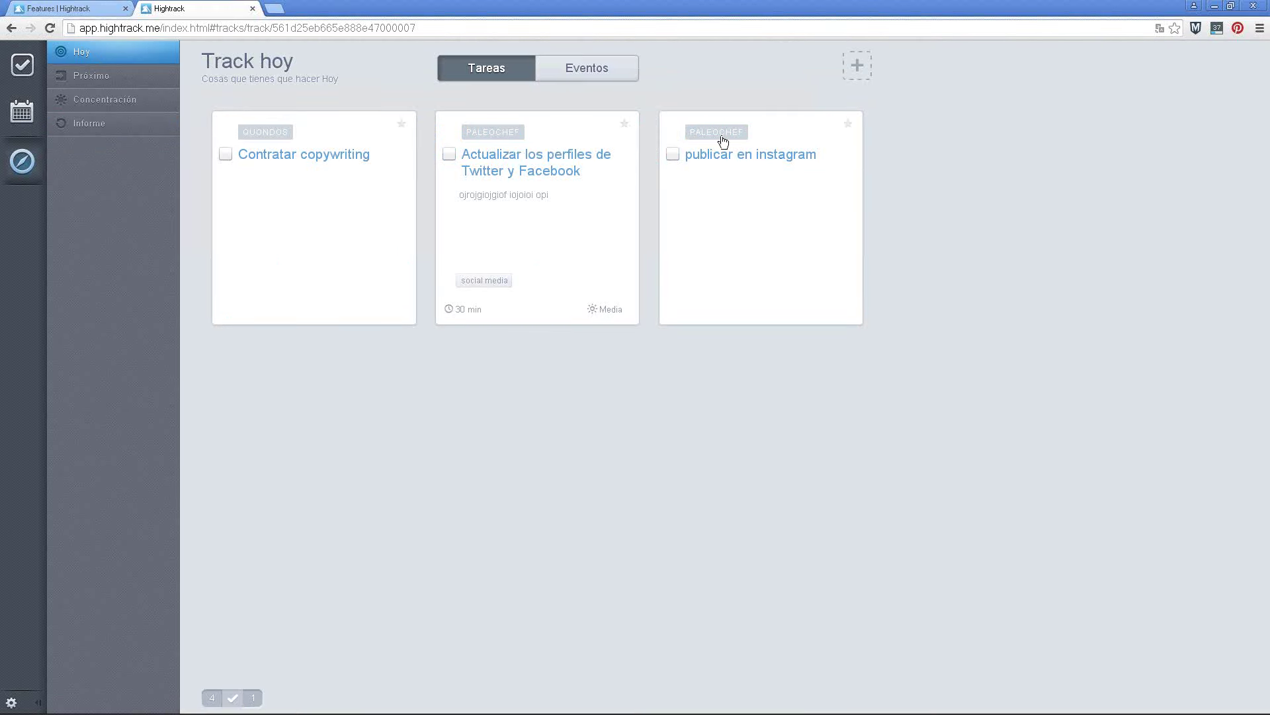
pyautogui.click(136, 81)
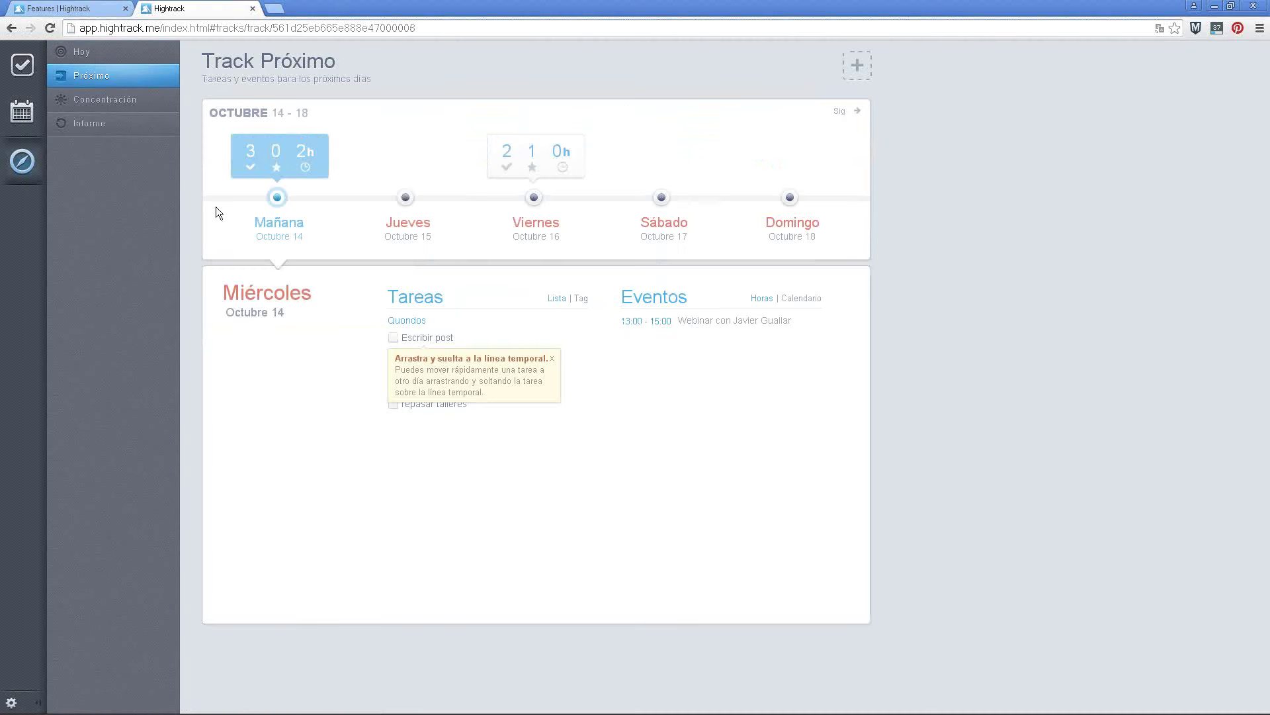
pyautogui.click(553, 359)
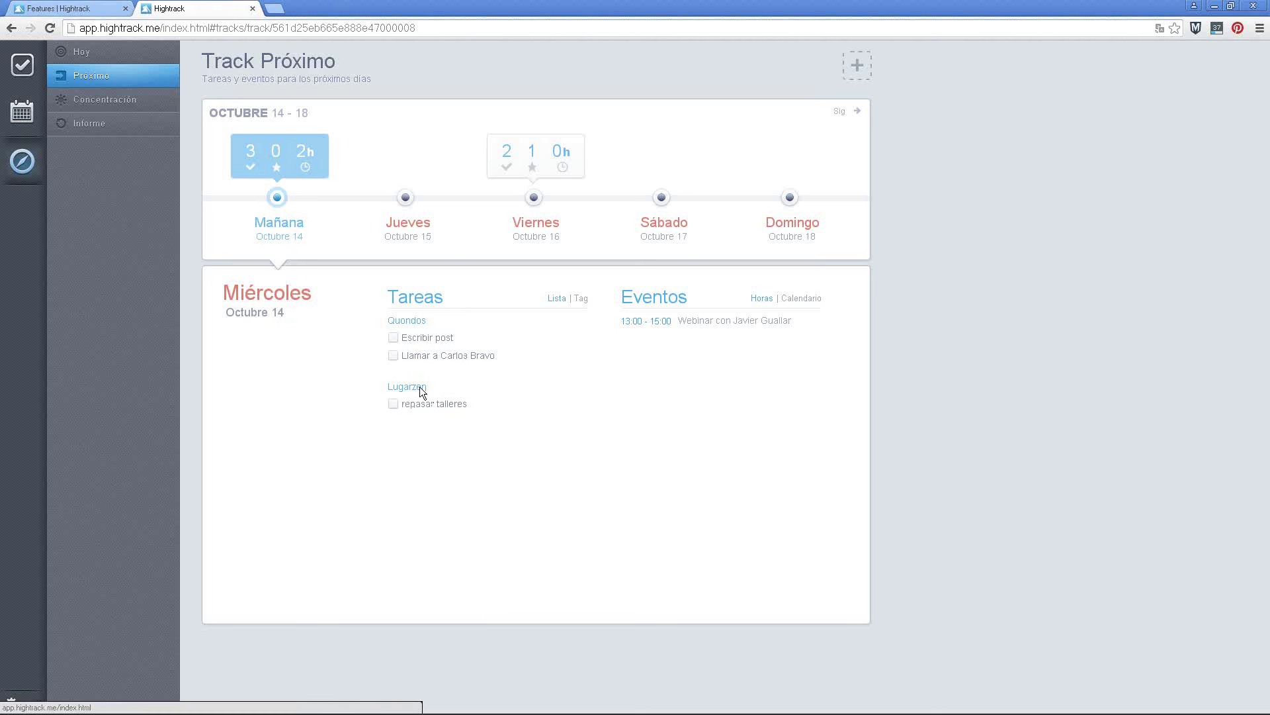
pyautogui.click(414, 225)
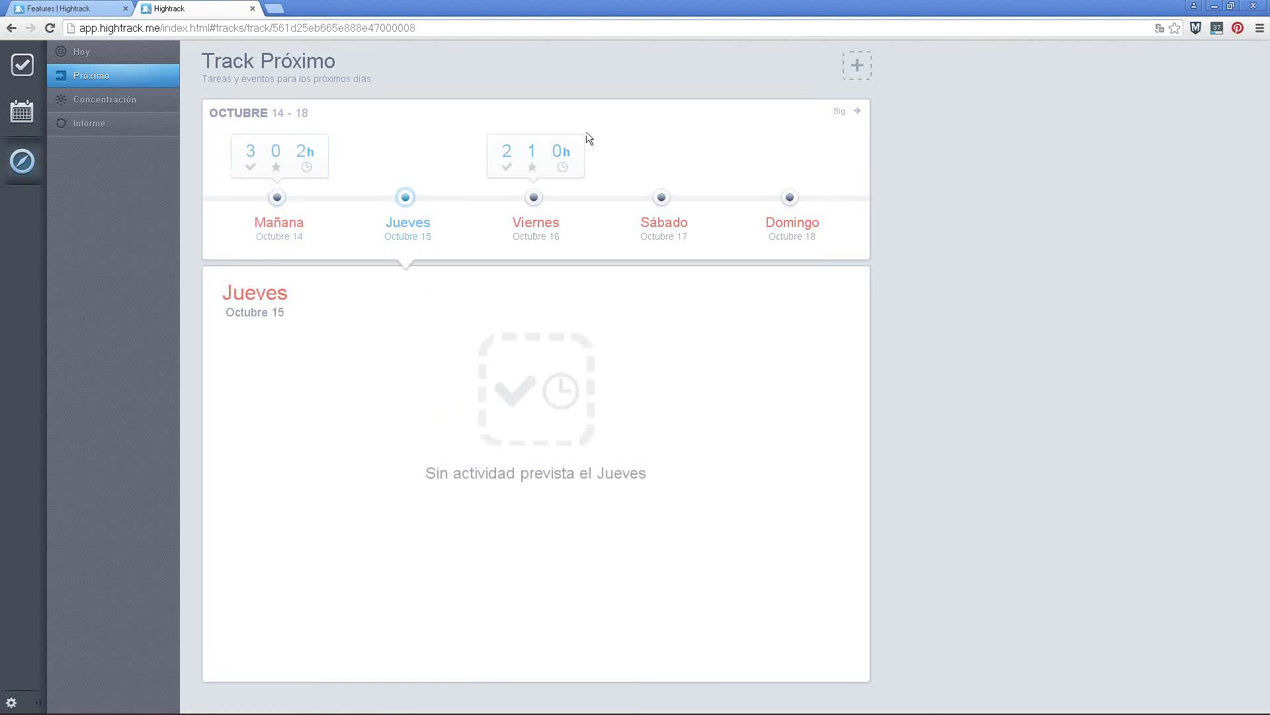
pyautogui.click(535, 225)
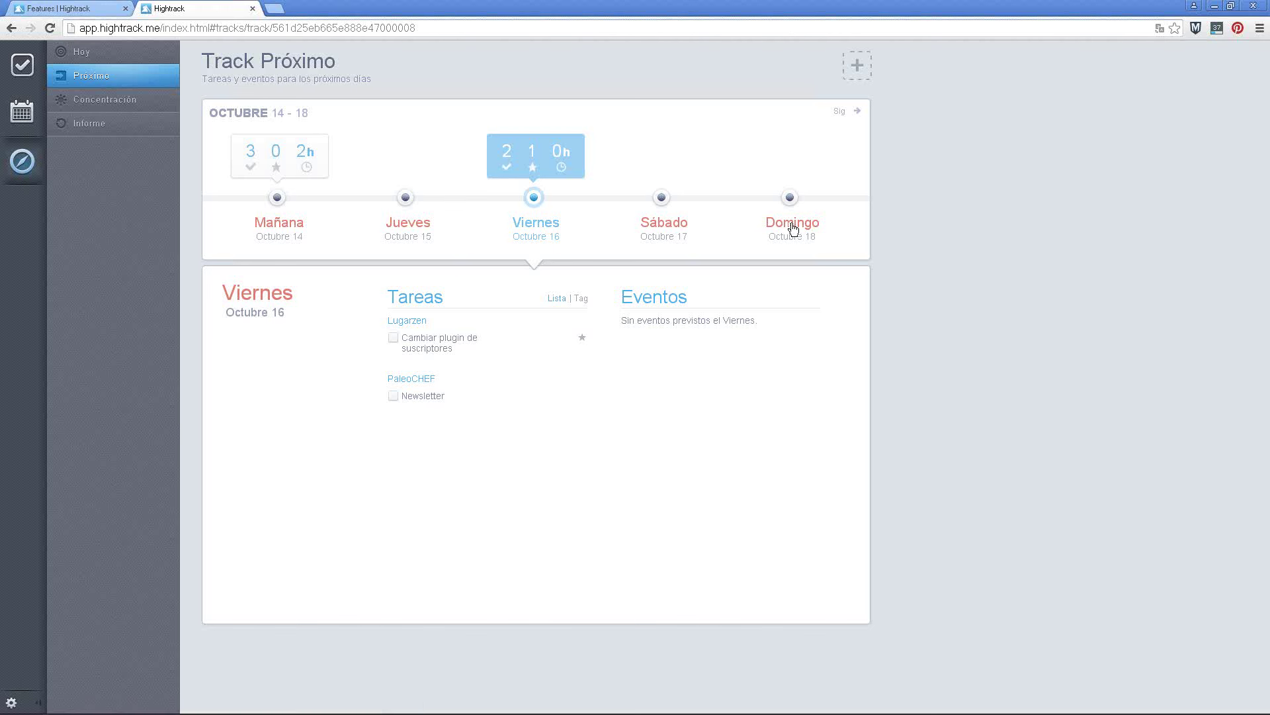
pyautogui.click(280, 164)
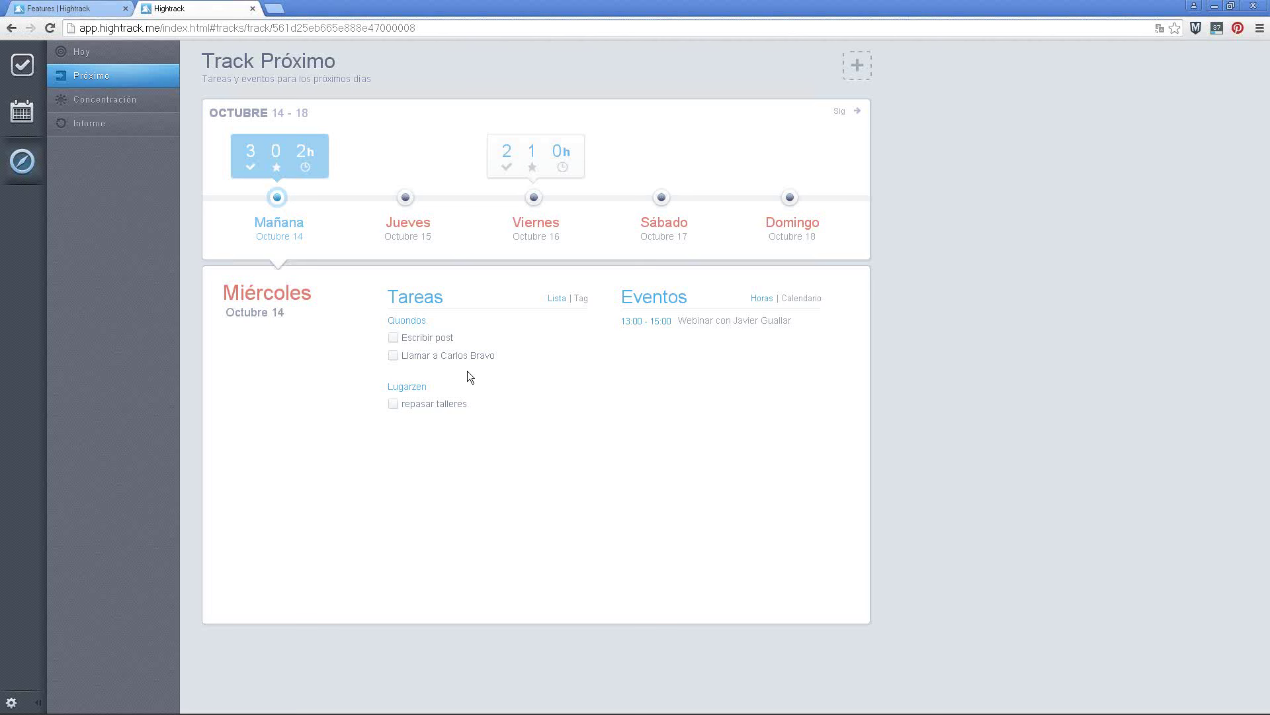
# Toggle today's track between Tareas and Eventos, then go to Concentración
pyautogui.click(83, 53)
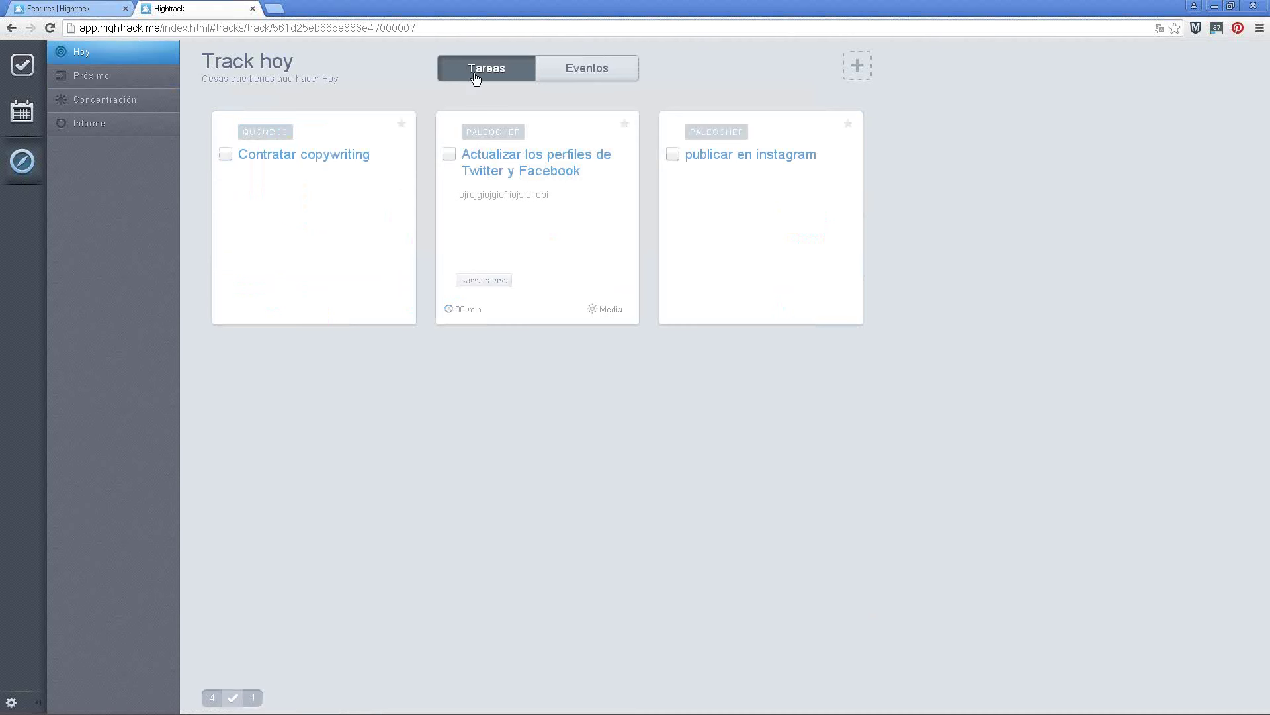
pyautogui.click(600, 74)
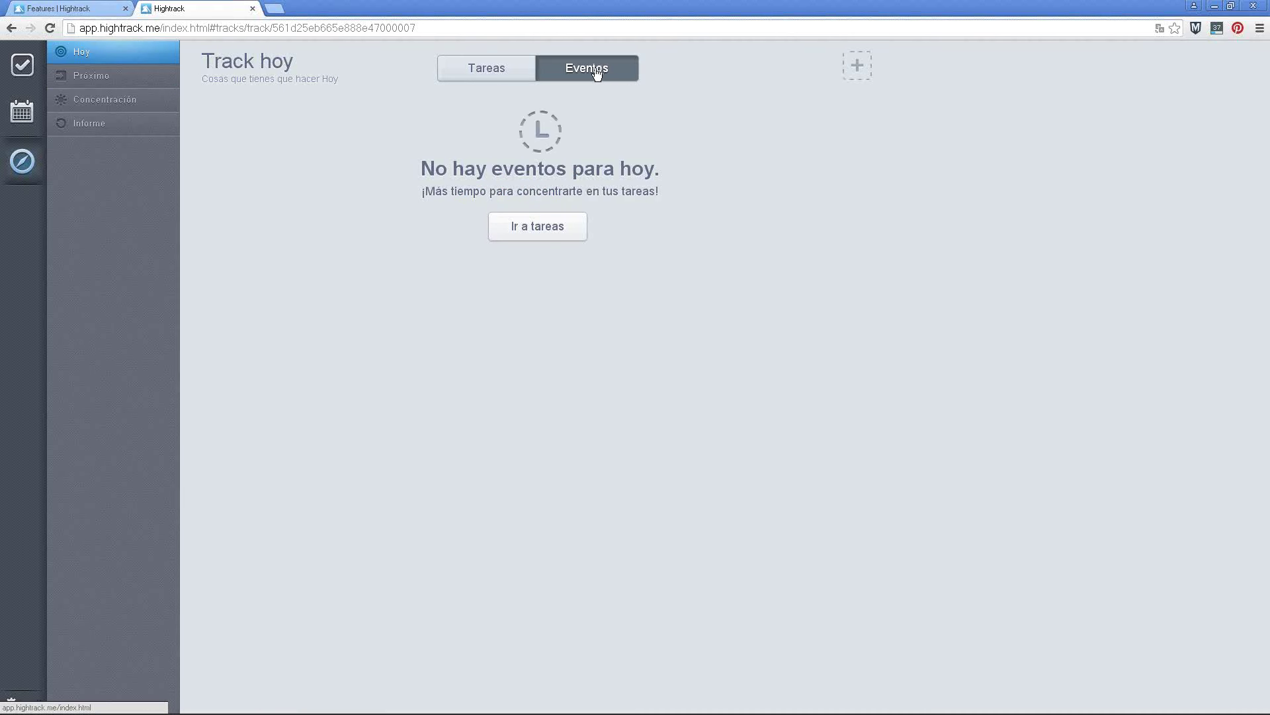
pyautogui.click(494, 75)
pyautogui.click(574, 74)
pyautogui.click(522, 77)
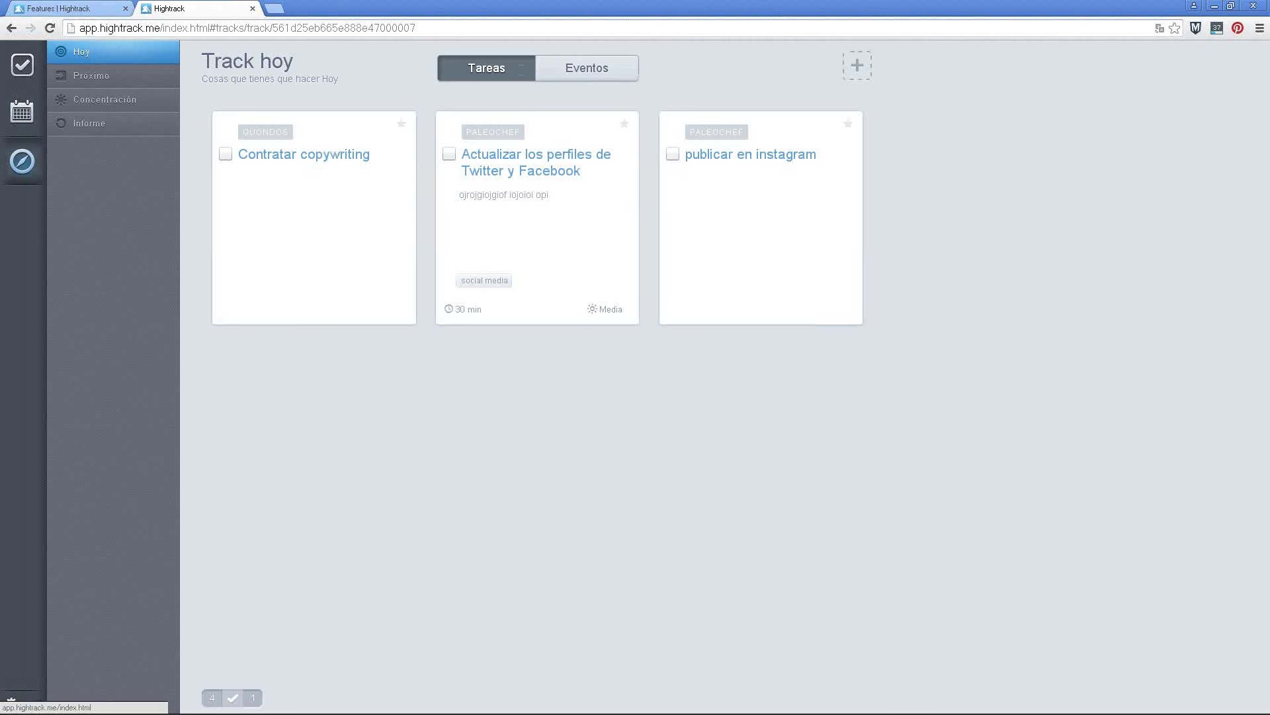
pyautogui.click(135, 106)
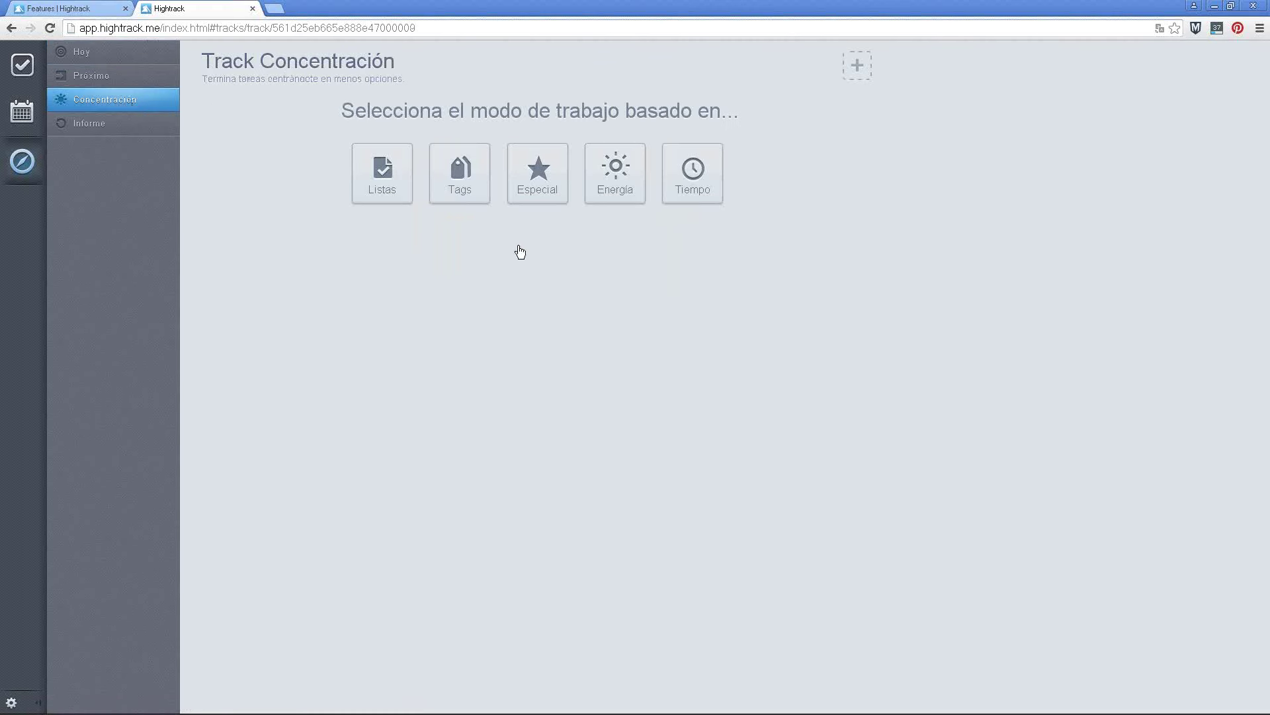
# Focus on Especial Favoritas tasks and reveal the fourth starred card
pyautogui.click(538, 178)
pyautogui.click(584, 251)
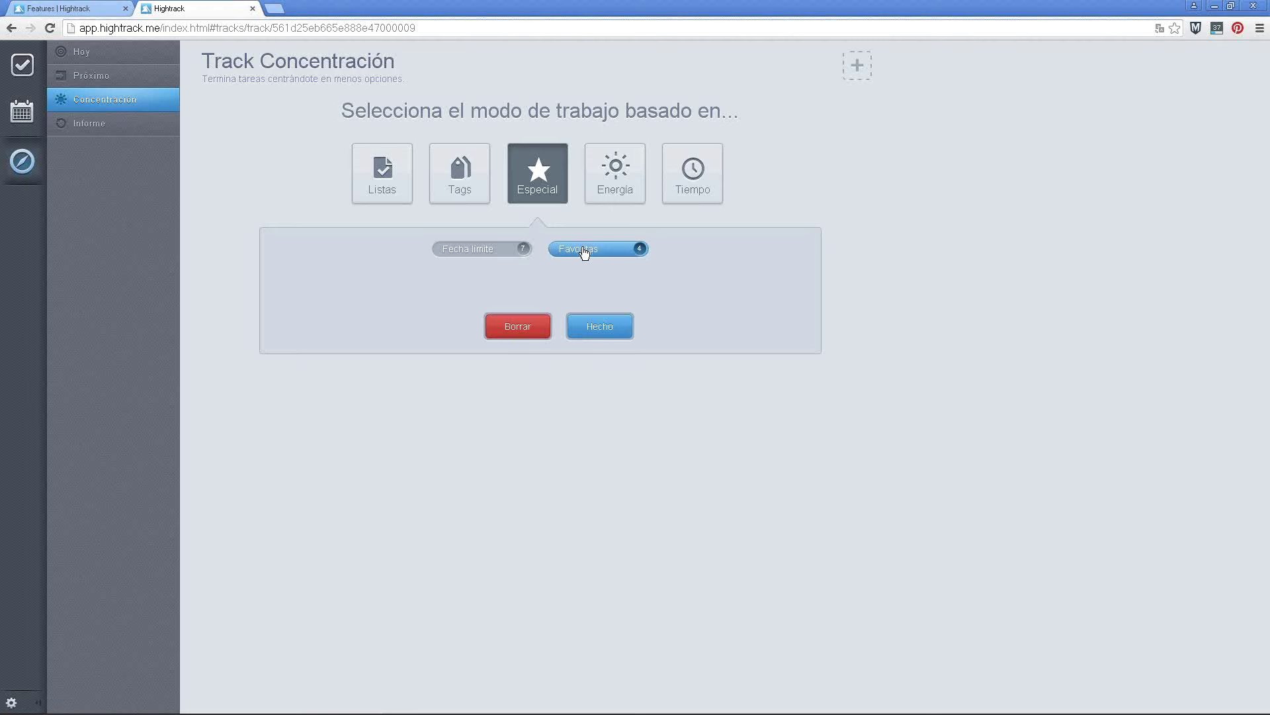
pyautogui.click(598, 328)
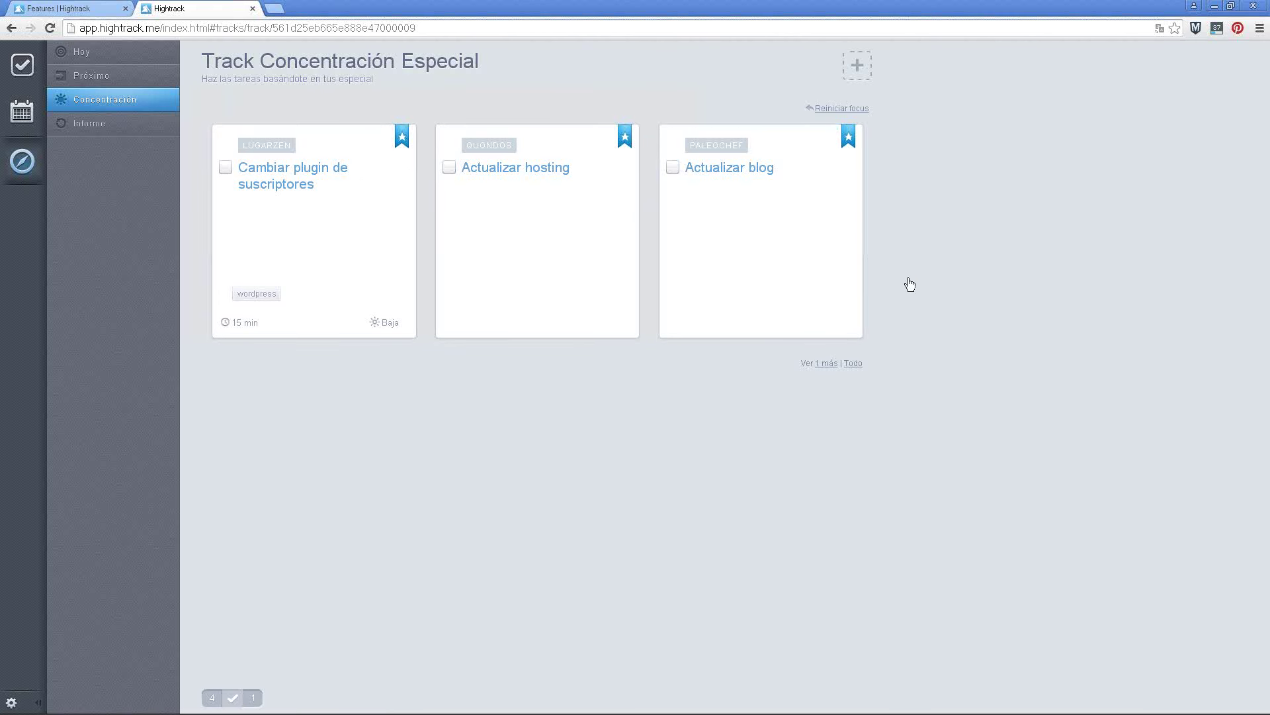
pyautogui.click(853, 363)
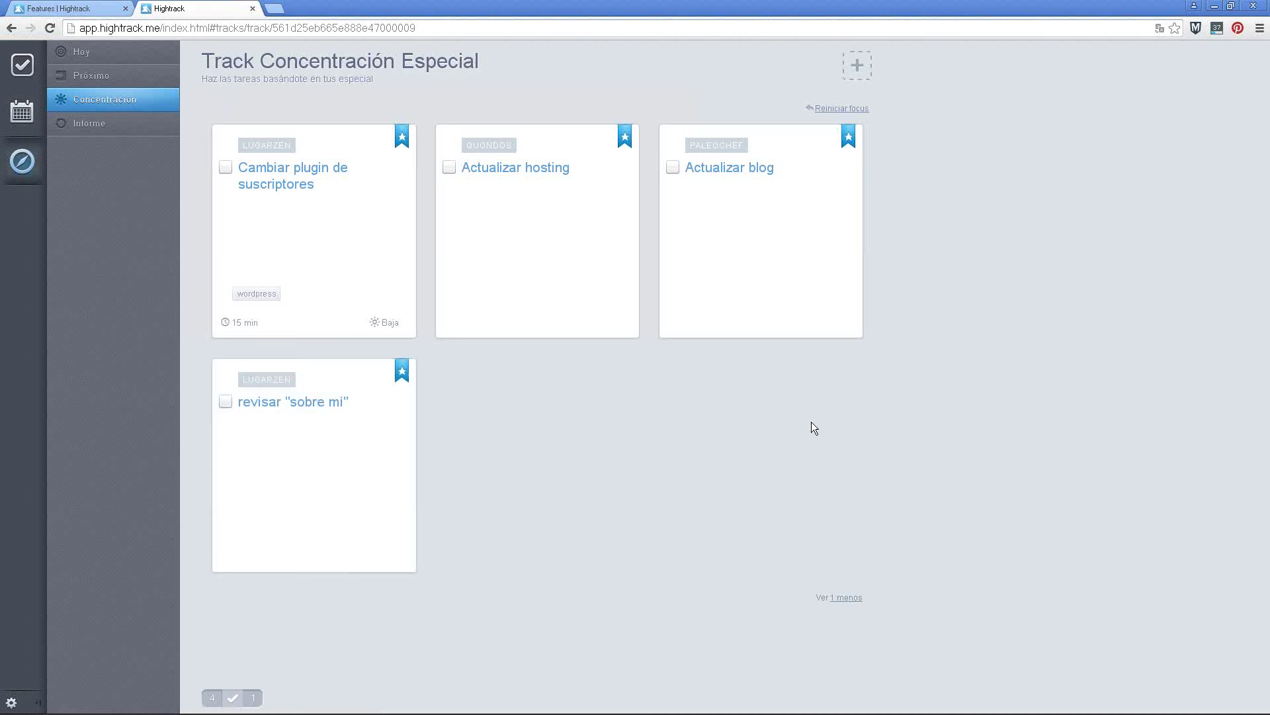
# View October 2015 in the calendar's month view, then go back to the PaleoCHEF task list
pyautogui.click(19, 116)
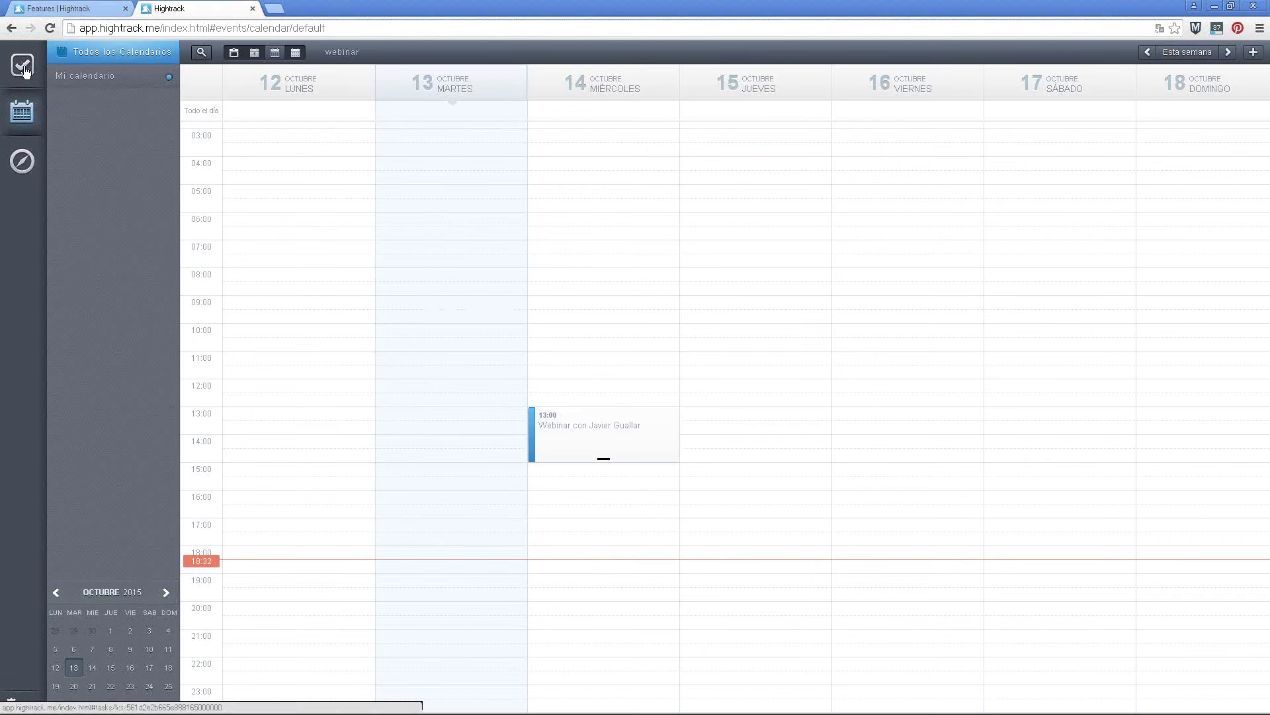
pyautogui.click(294, 53)
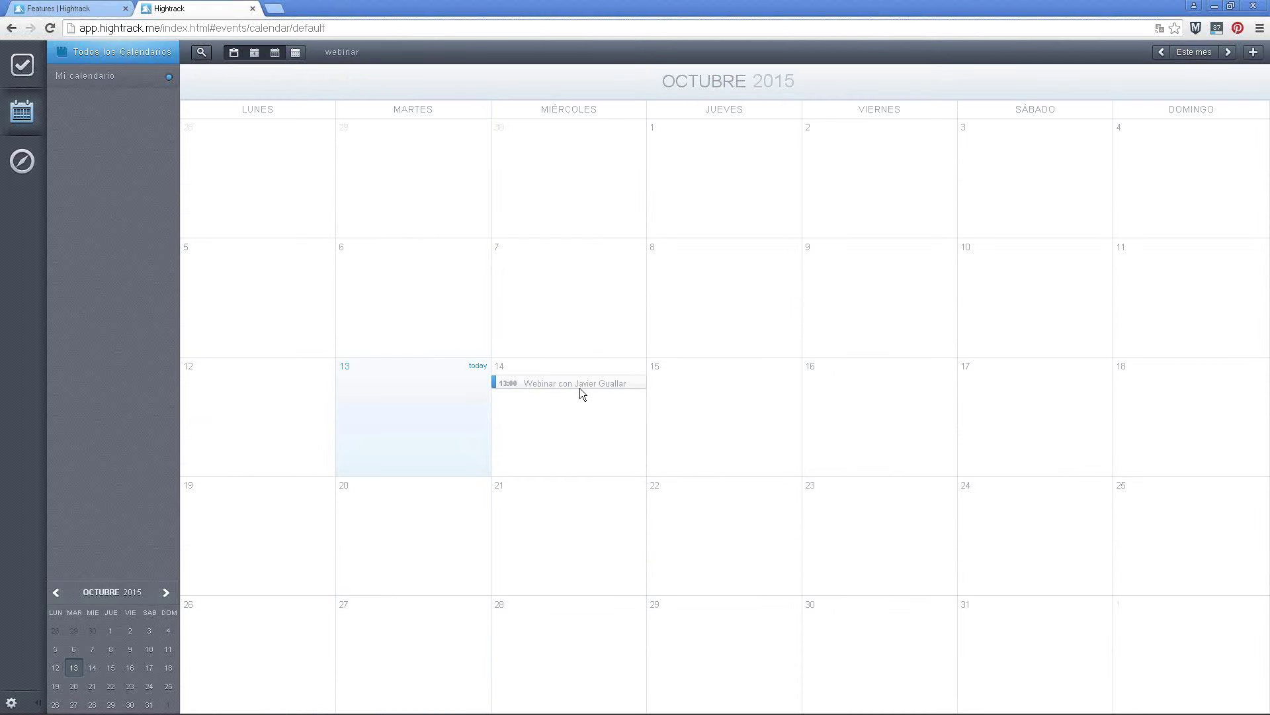
pyautogui.click(35, 65)
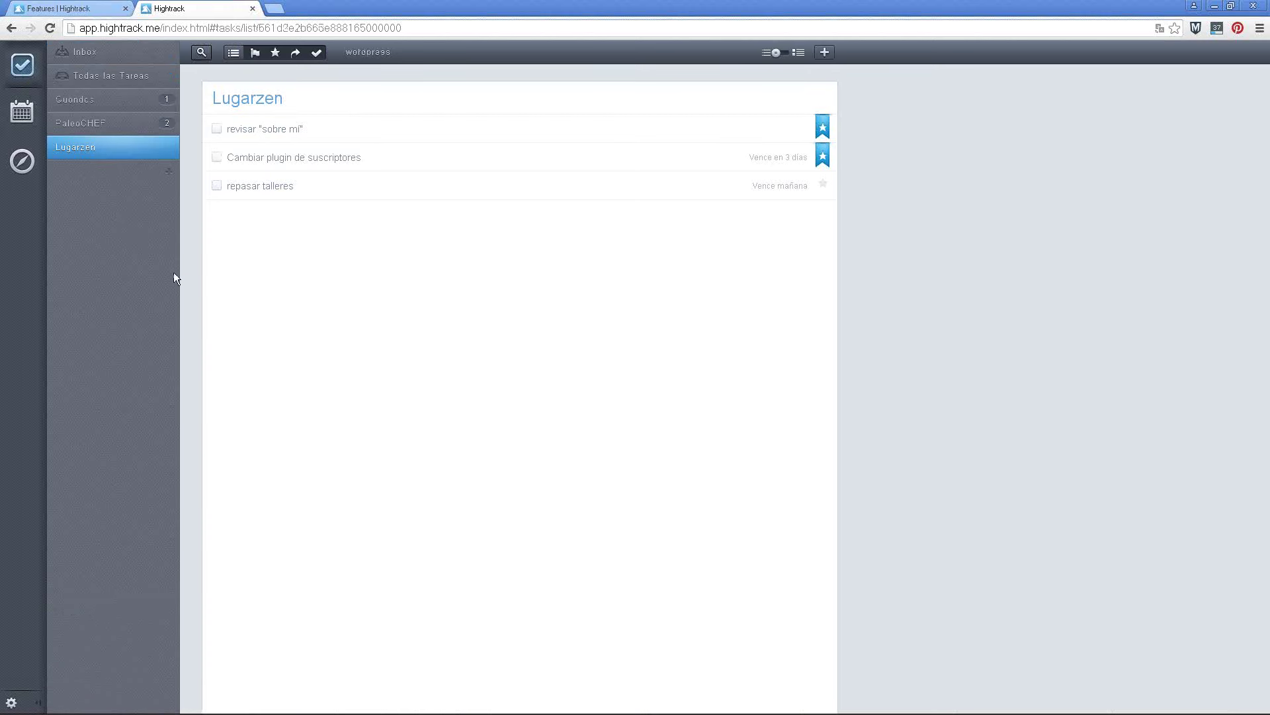
pyautogui.click(119, 121)
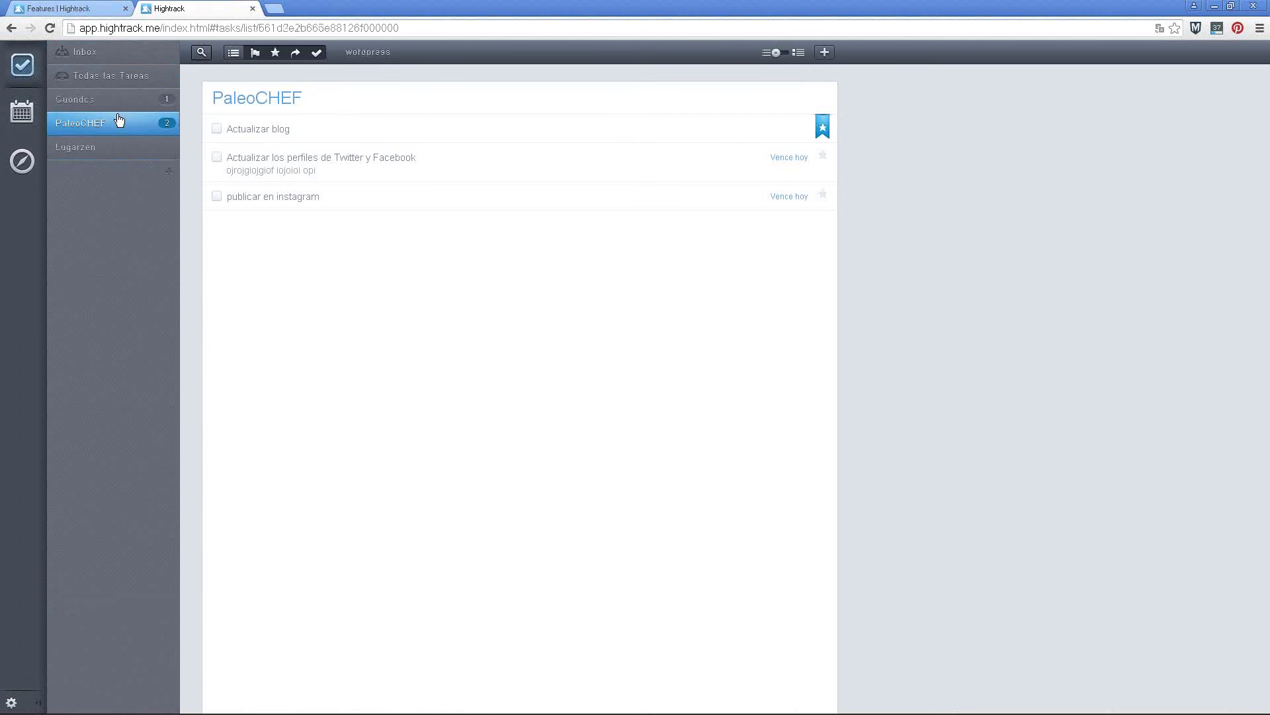